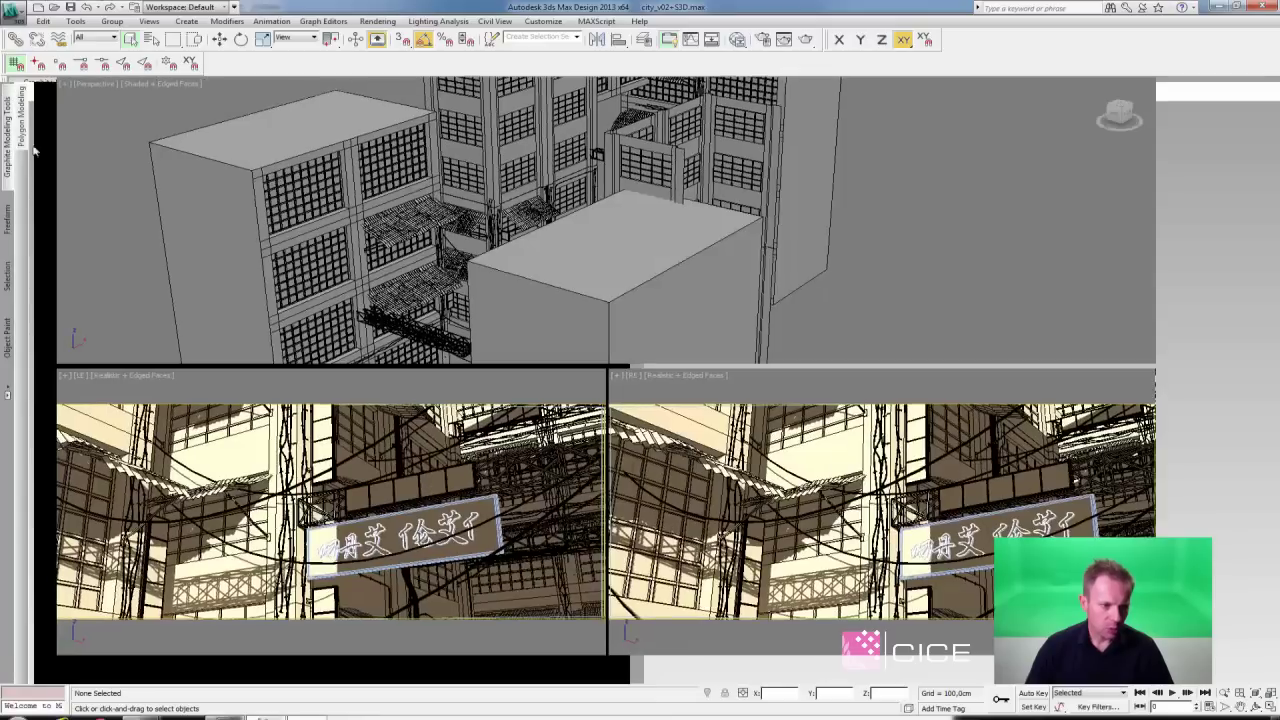
Save the current interface setup as a new workspace named Modeling in the workspace manager and close the manager
left_click(234, 8)
left_click(200, 8)
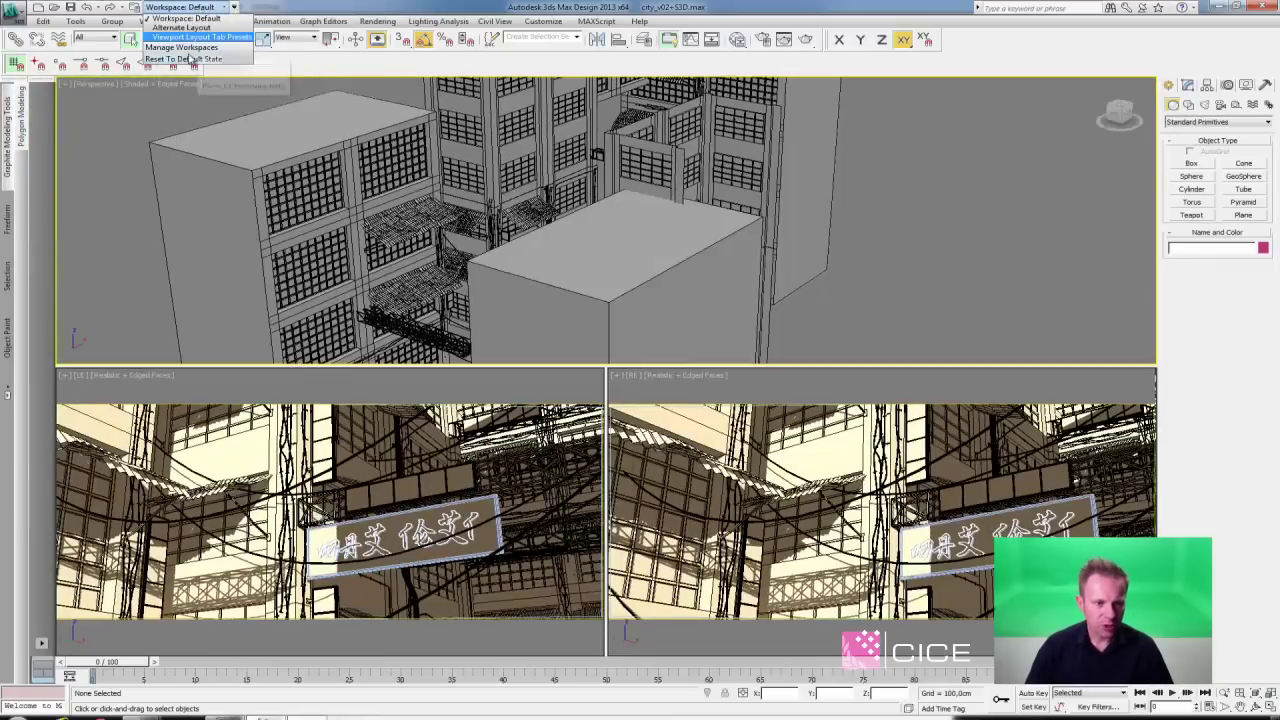
left_click(182, 47)
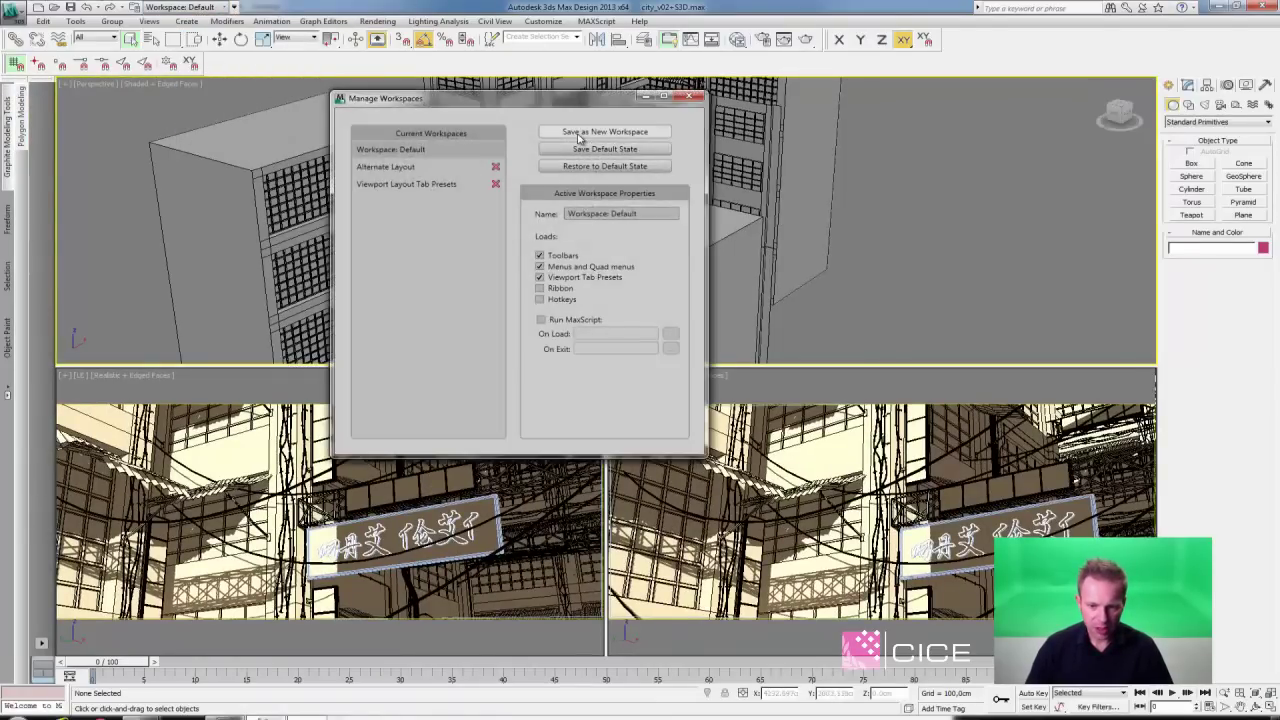
left_click(581, 133)
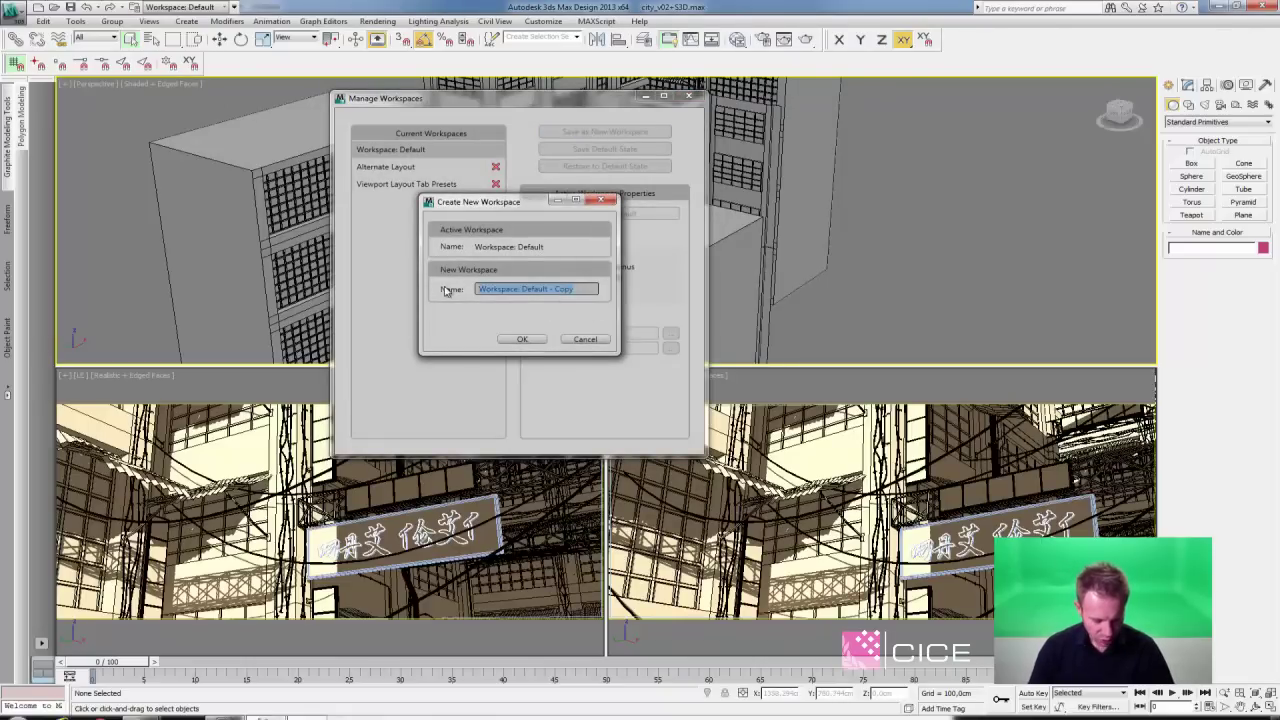
type("Modeling")
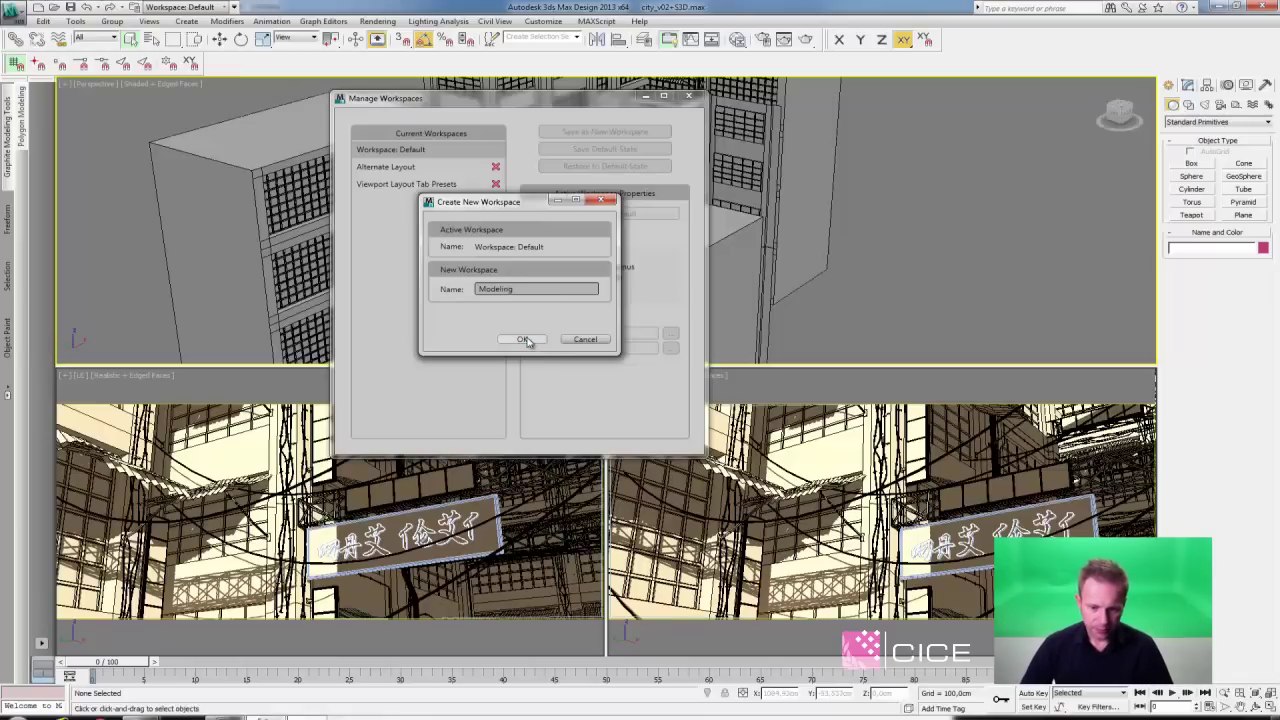
left_click(525, 340)
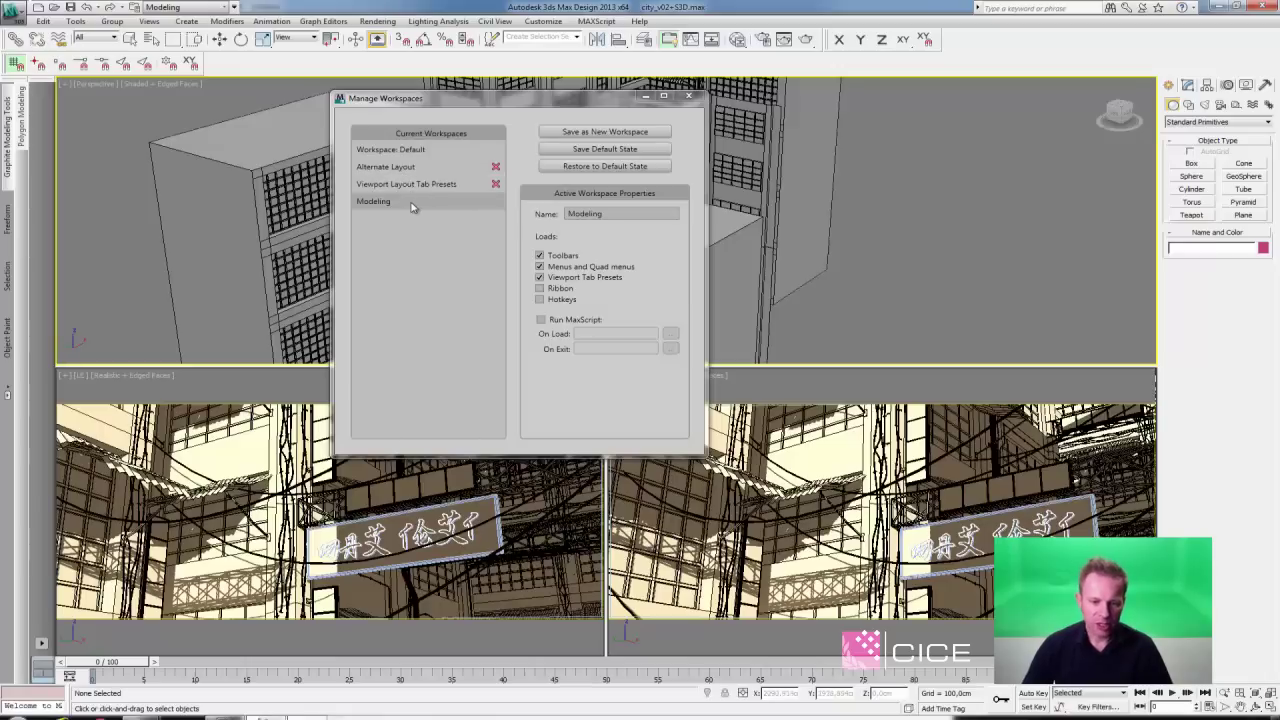
left_click(697, 98)
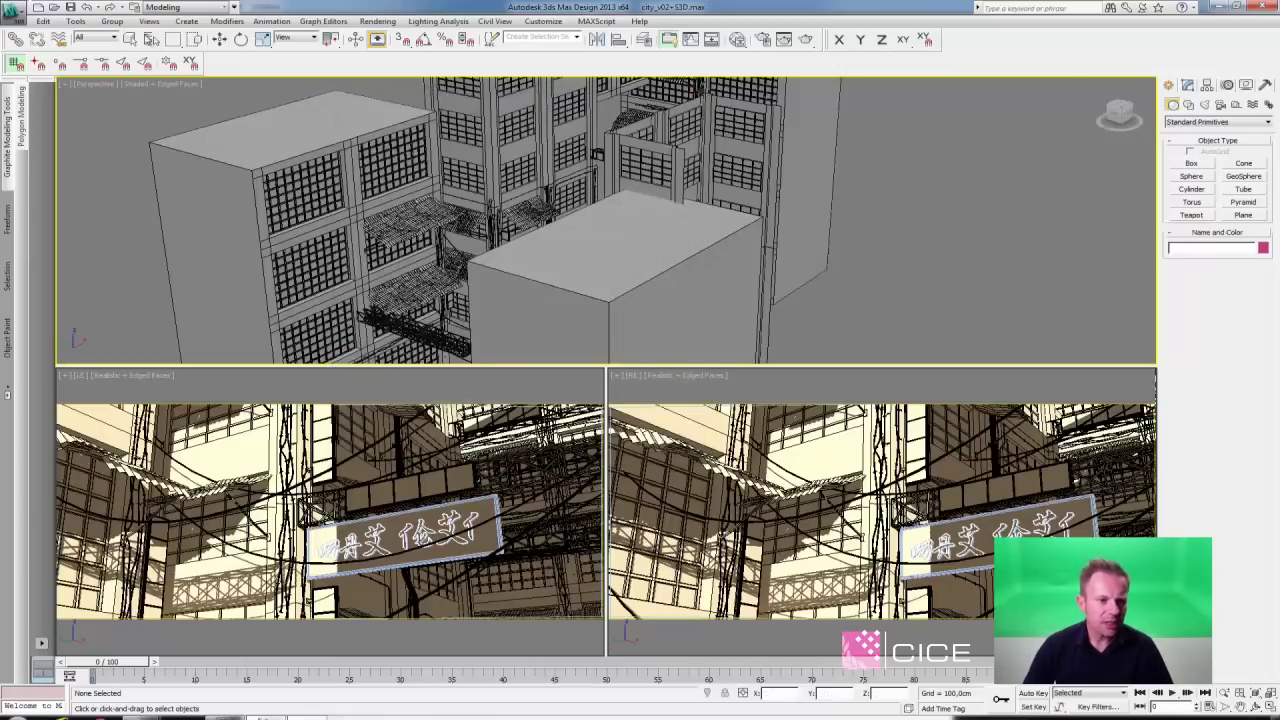
Switch through the Default and Alternate Layout workspaces and return to the Modeling workspace
left_click(185, 7)
left_click(168, 24)
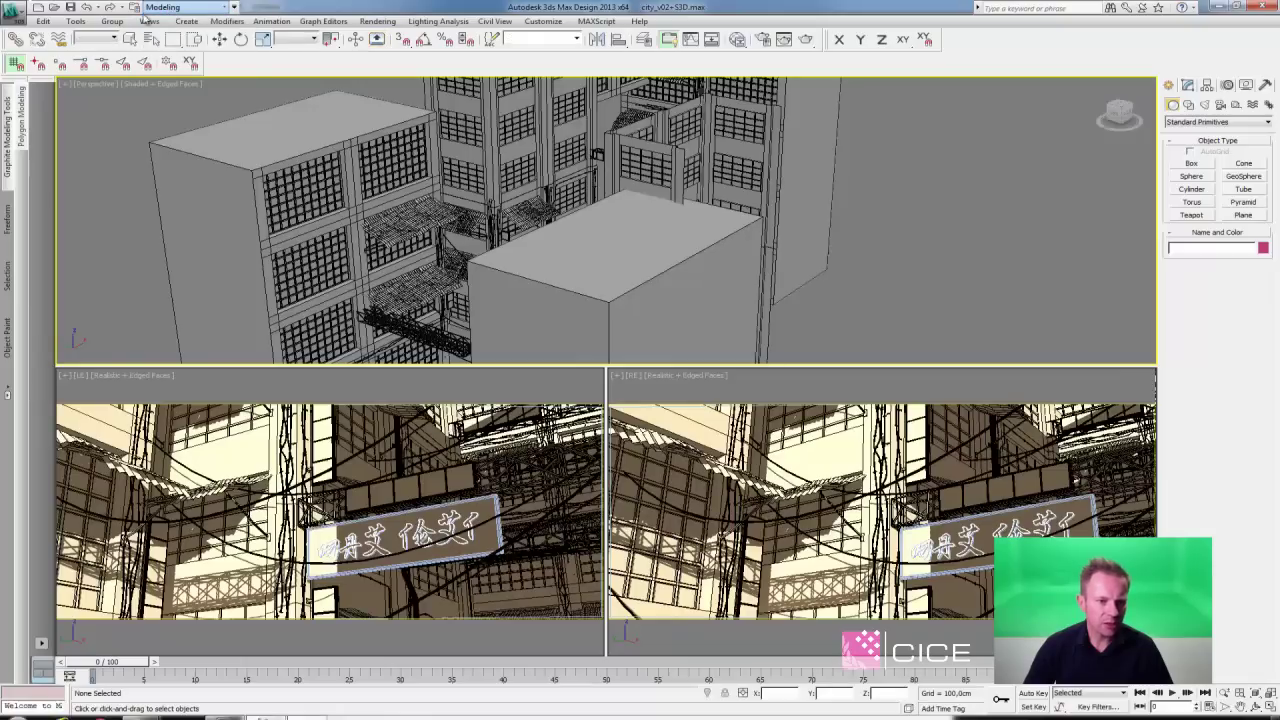
left_click(173, 8)
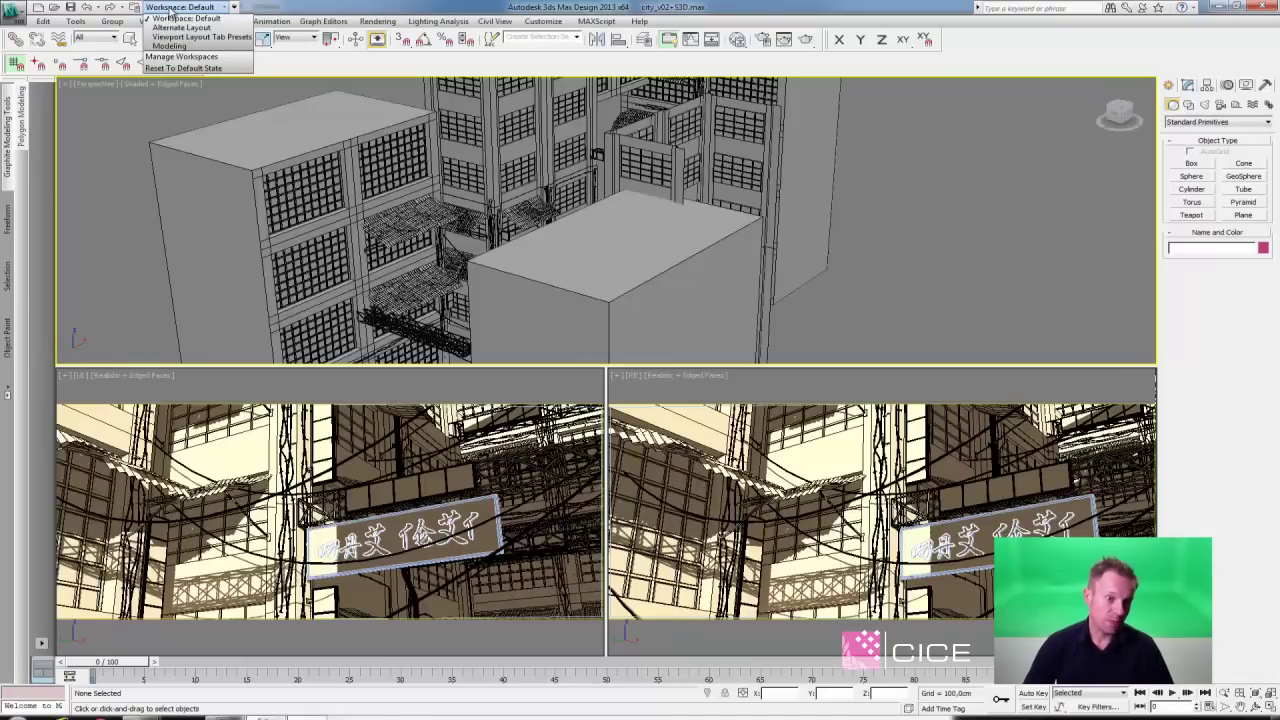
left_click(180, 28)
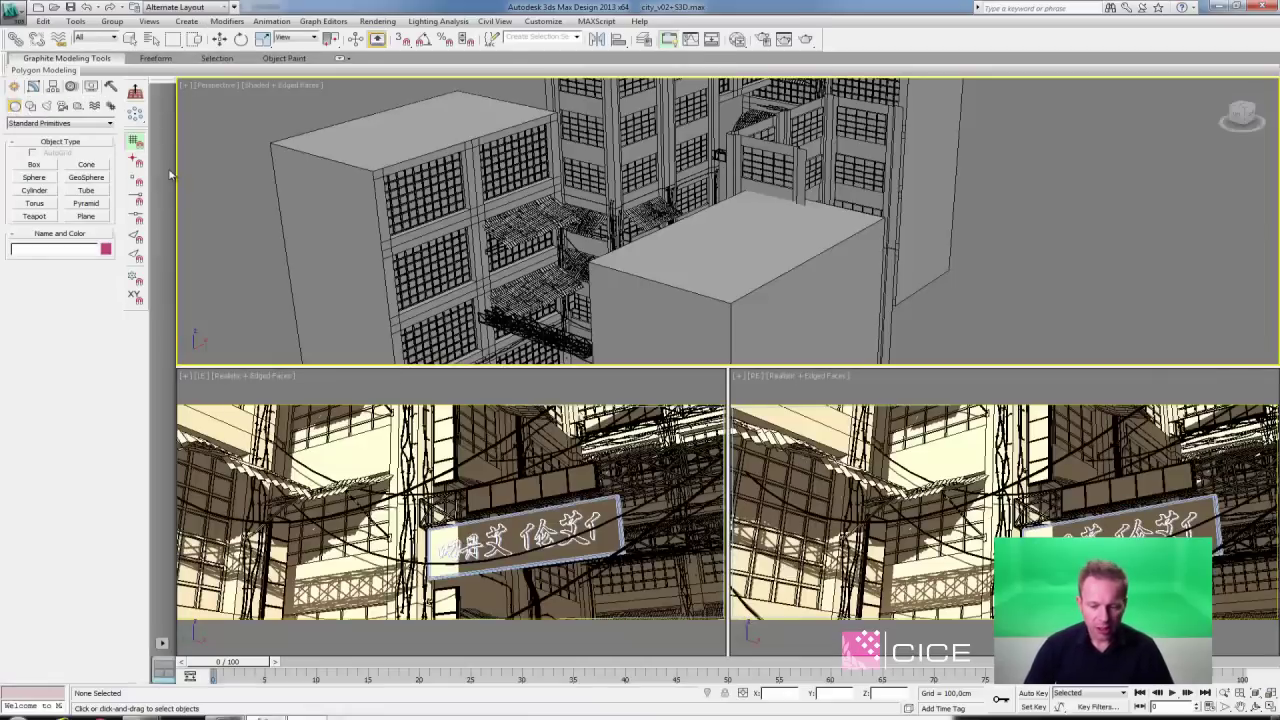
left_click(186, 7)
left_click(172, 46)
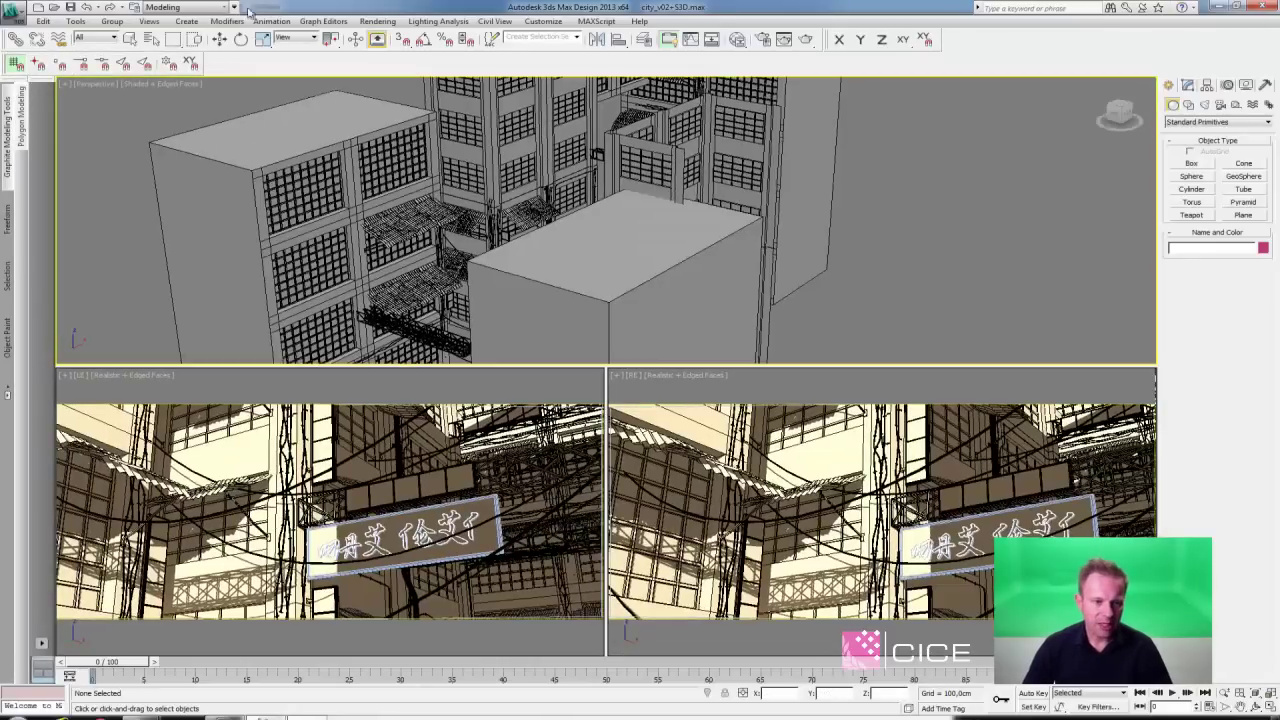
Activate the Default workspace and reset it to its default state
left_click(213, 8)
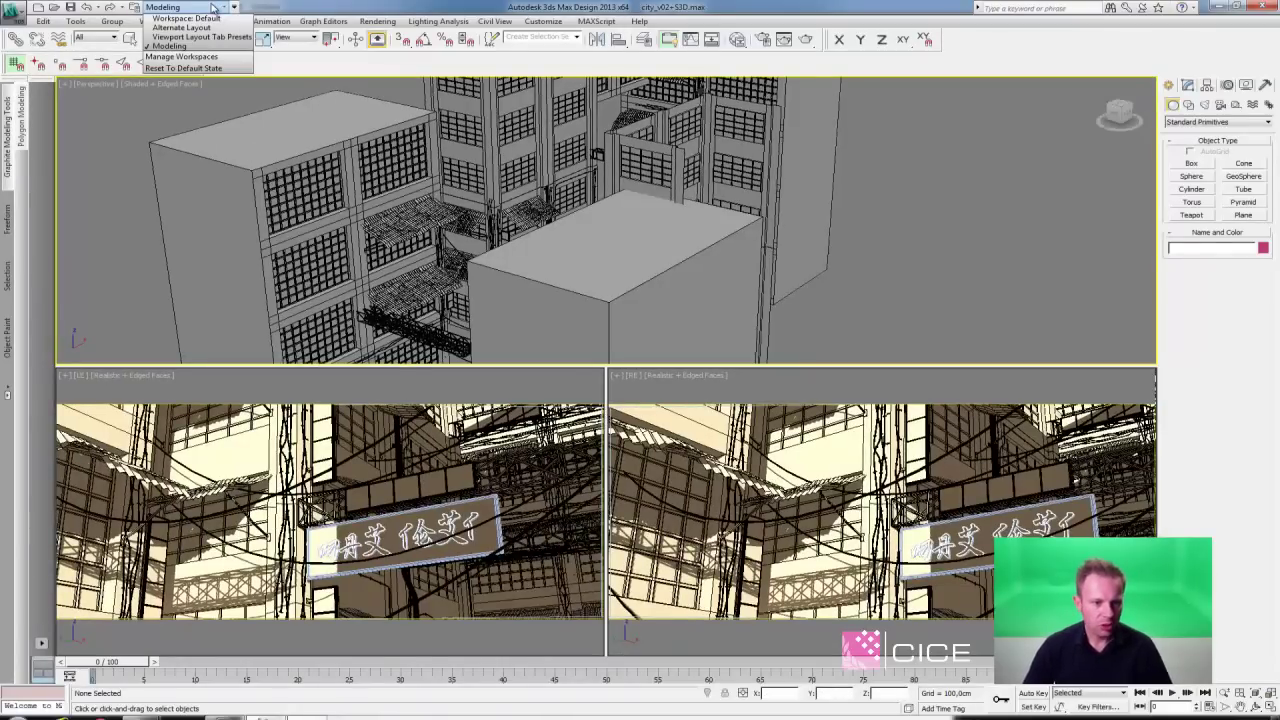
left_click(186, 18)
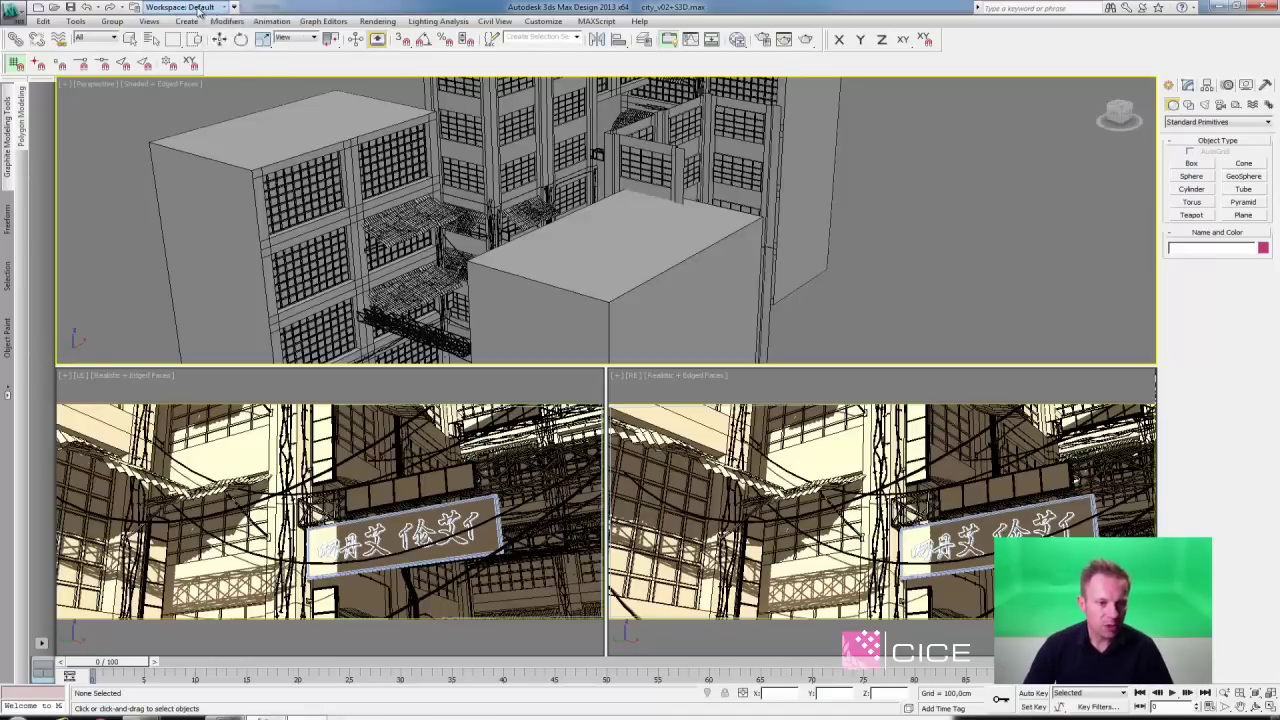
left_click(205, 8)
left_click(183, 68)
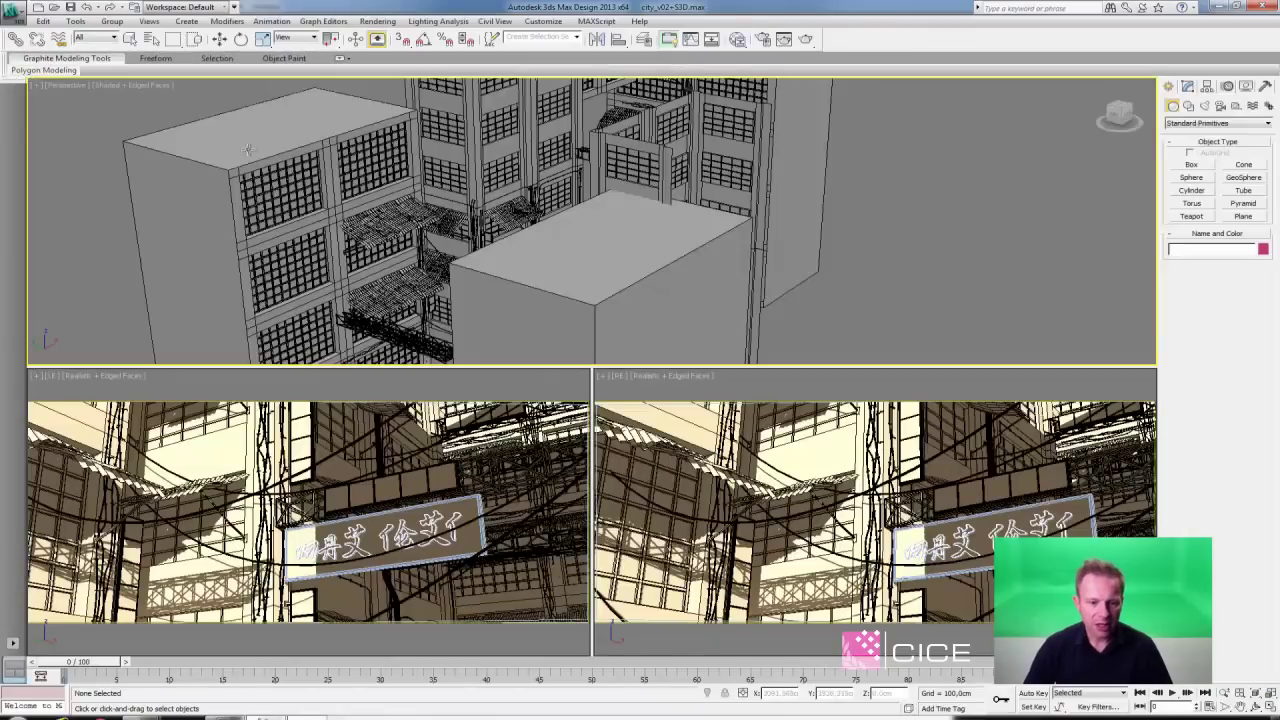
Compare the saved Modeling workspace with Alternate Layout and go back to the Default workspace
left_click(200, 7)
left_click(176, 50)
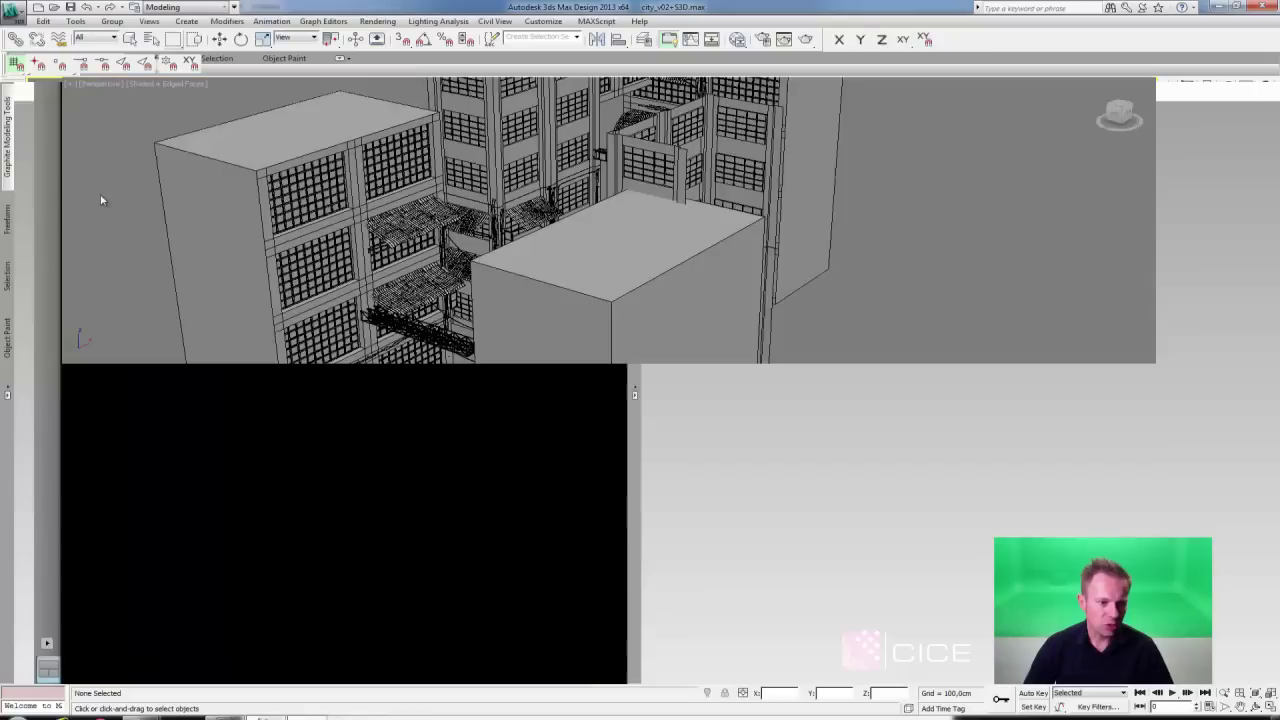
left_click(195, 7)
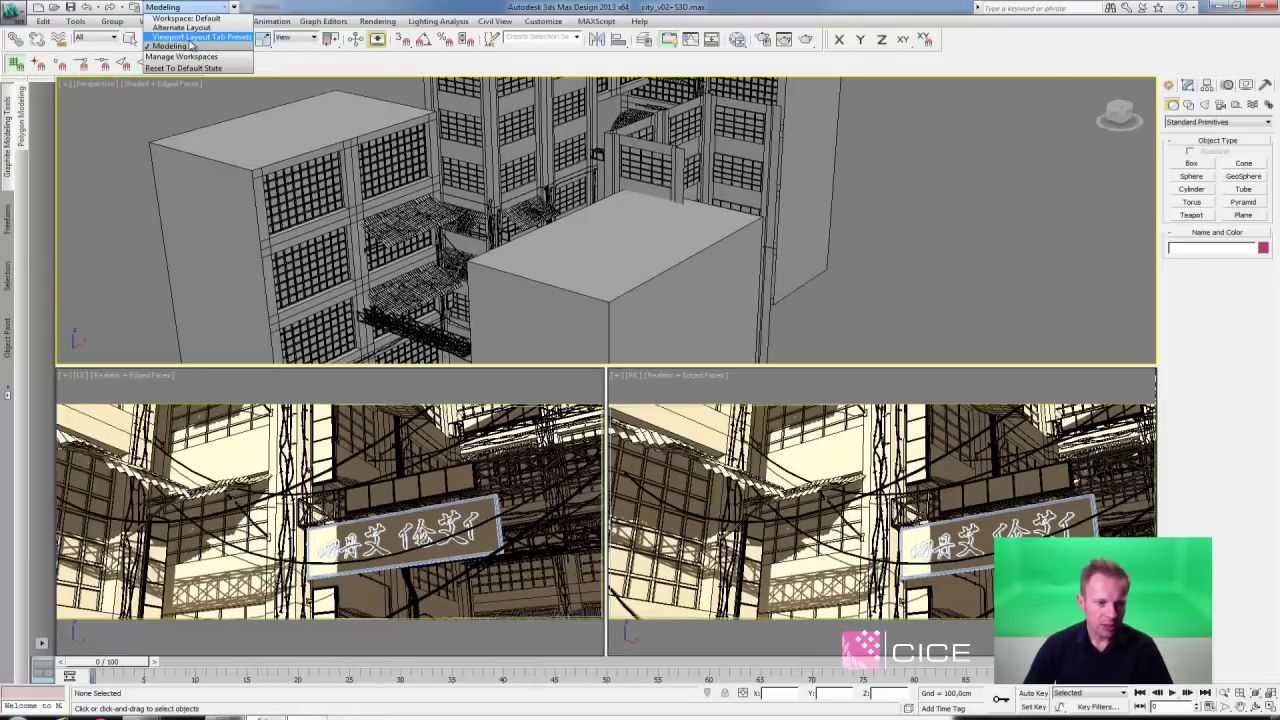
left_click(185, 27)
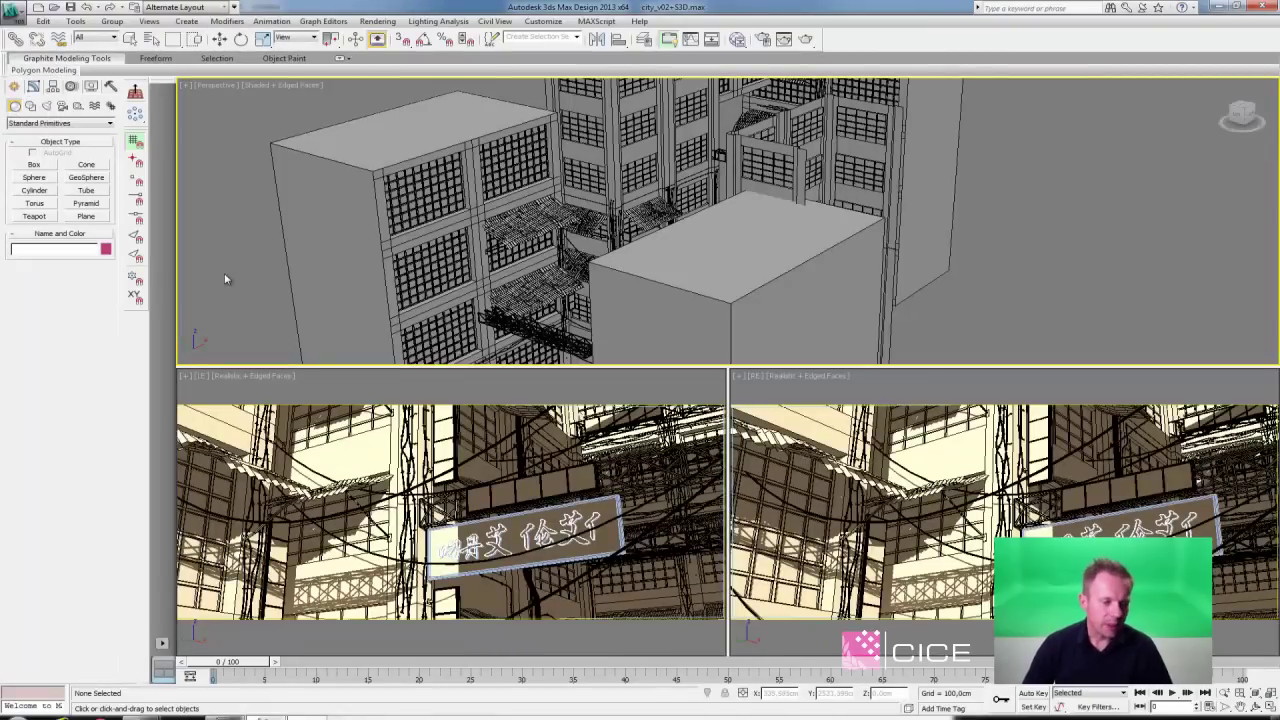
left_click(192, 7)
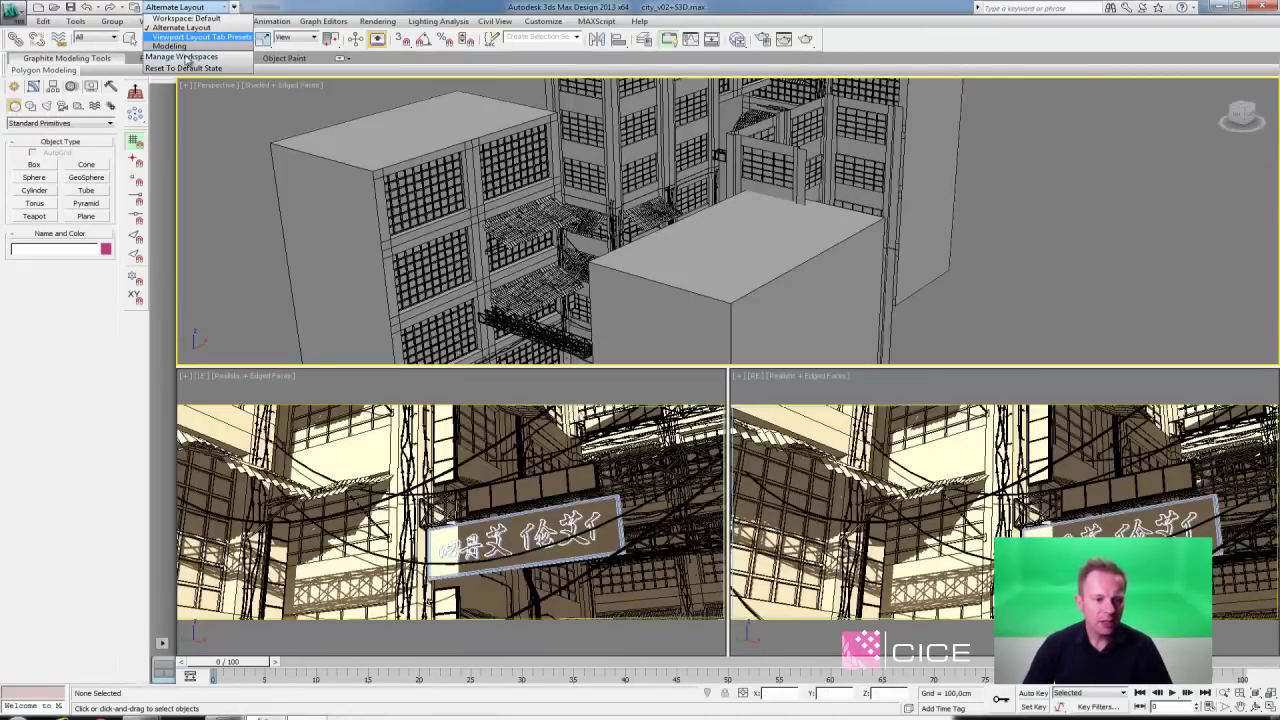
left_click(184, 27)
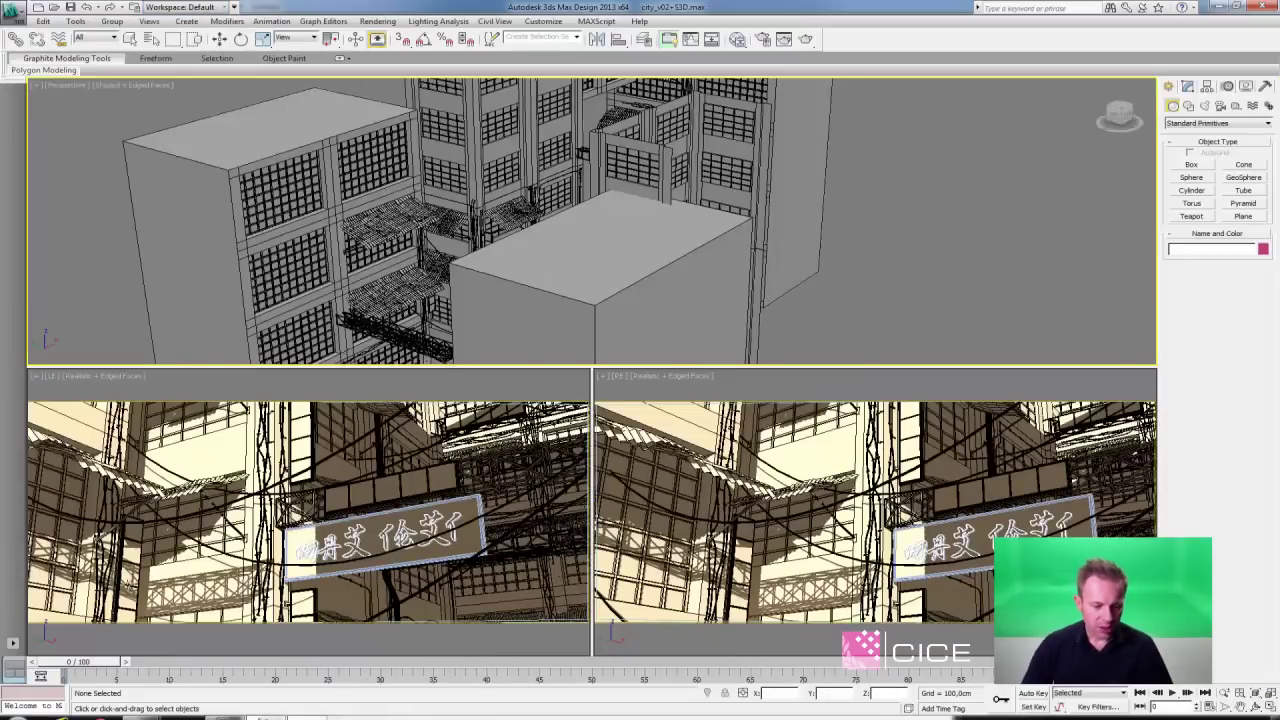
Add a viewport layout with three small stacked views beside one large view and select the building in the large view
left_click(16, 667)
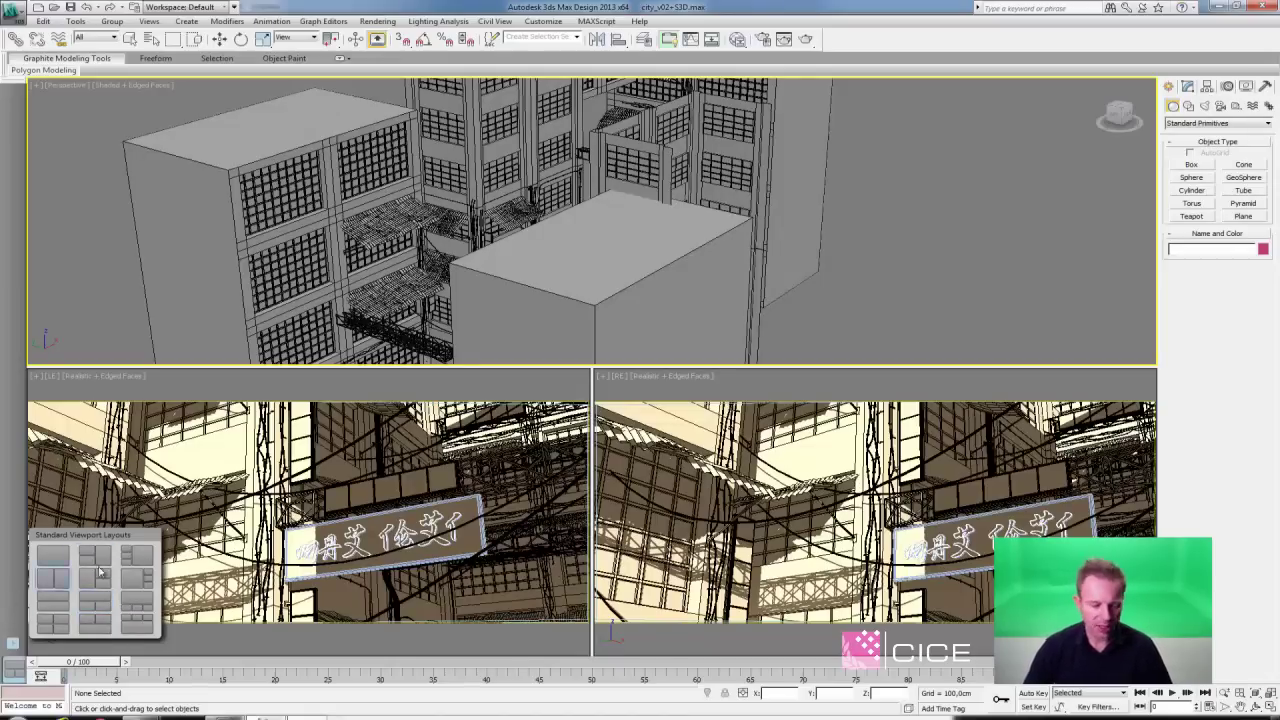
left_click(141, 556)
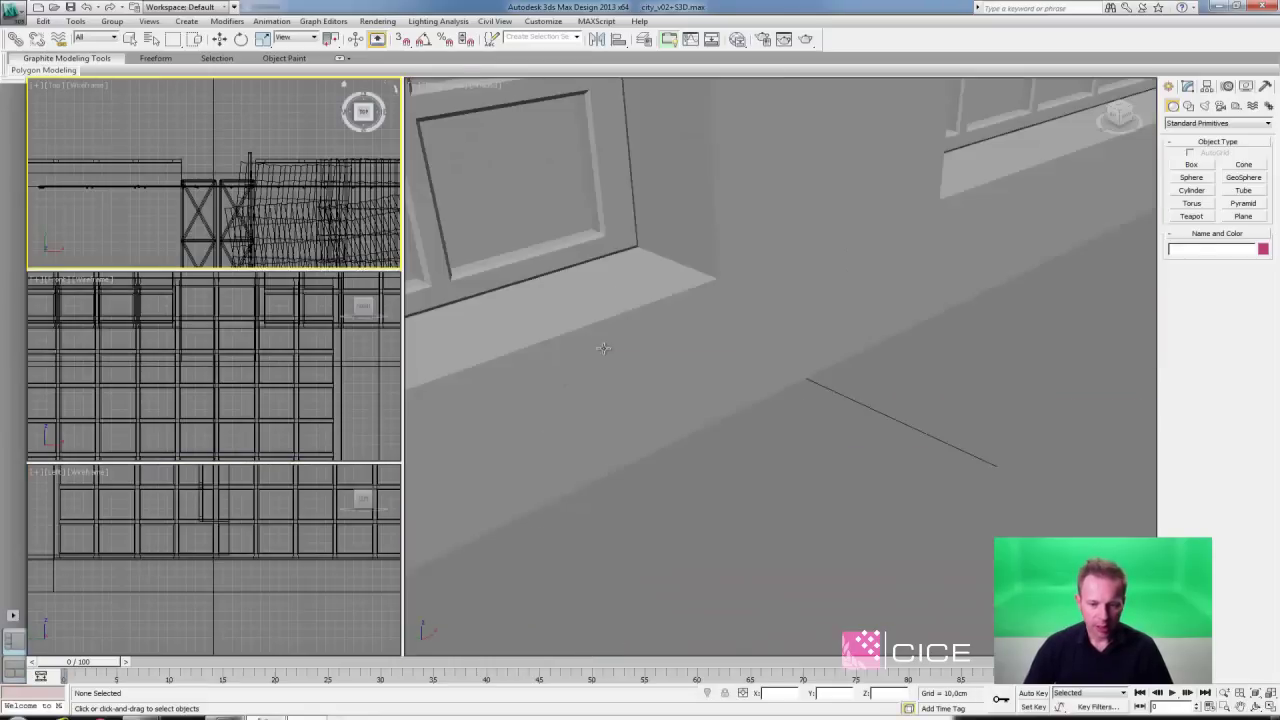
left_click(603, 348)
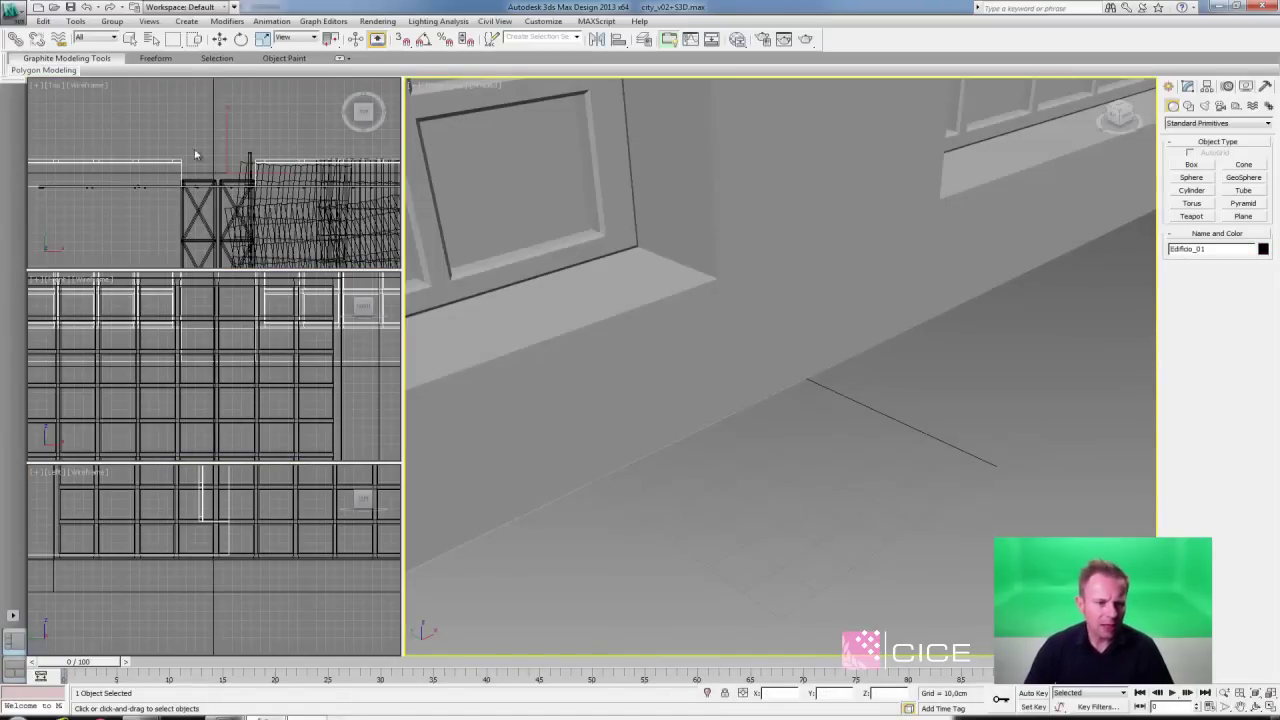
Open the scene Retime_Curve_Editor.max without saving the current one, and continue past the missing external files
left_click(14, 13)
left_click(44, 94)
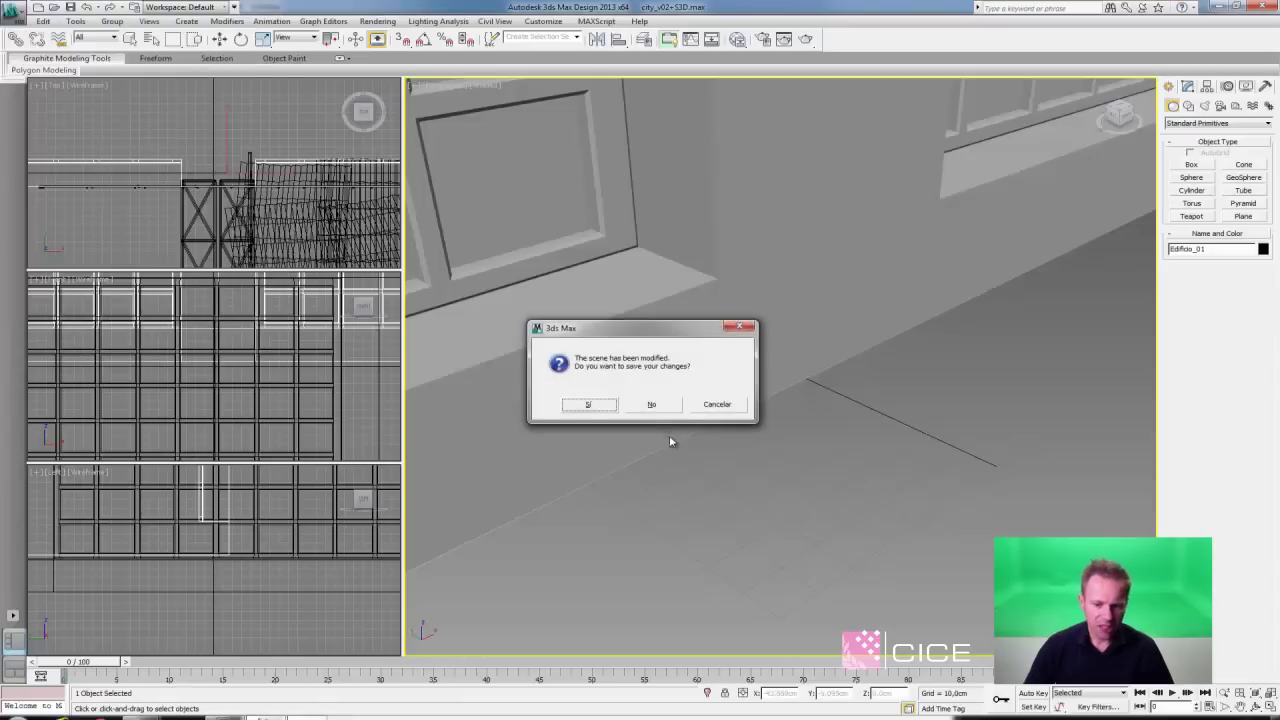
left_click(656, 404)
left_click(58, 104)
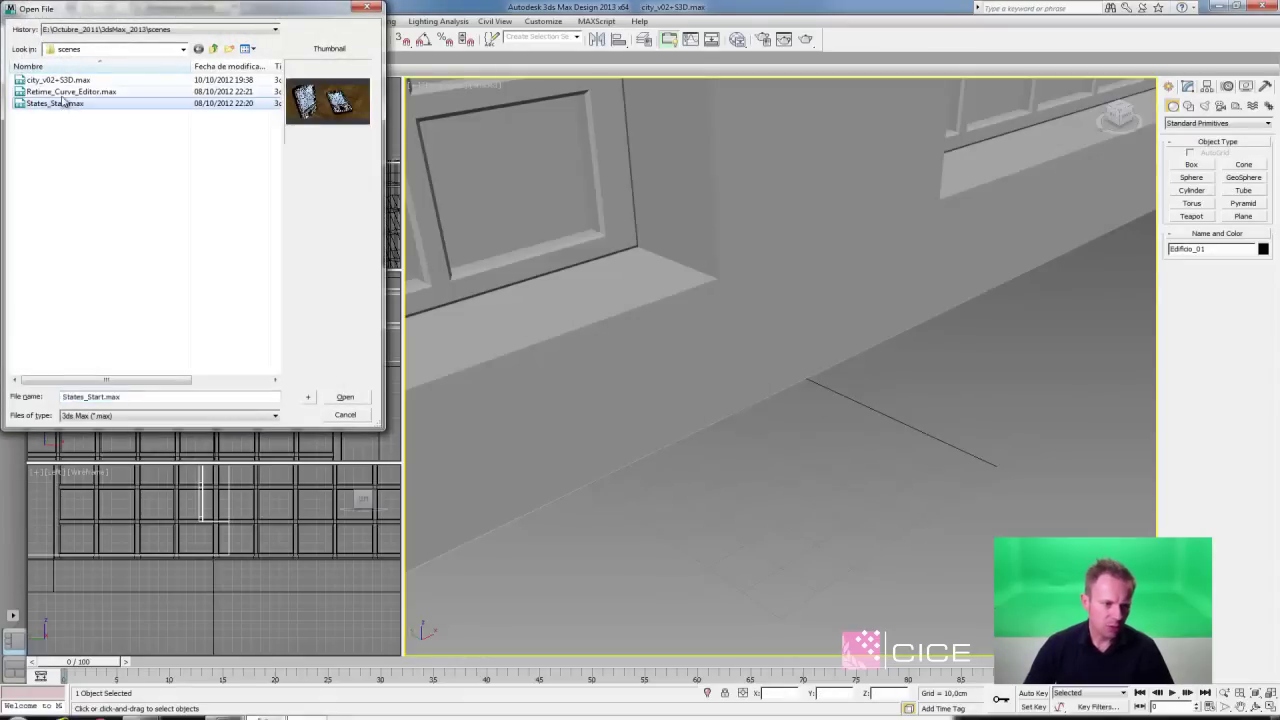
left_click(66, 92)
left_click(360, 400)
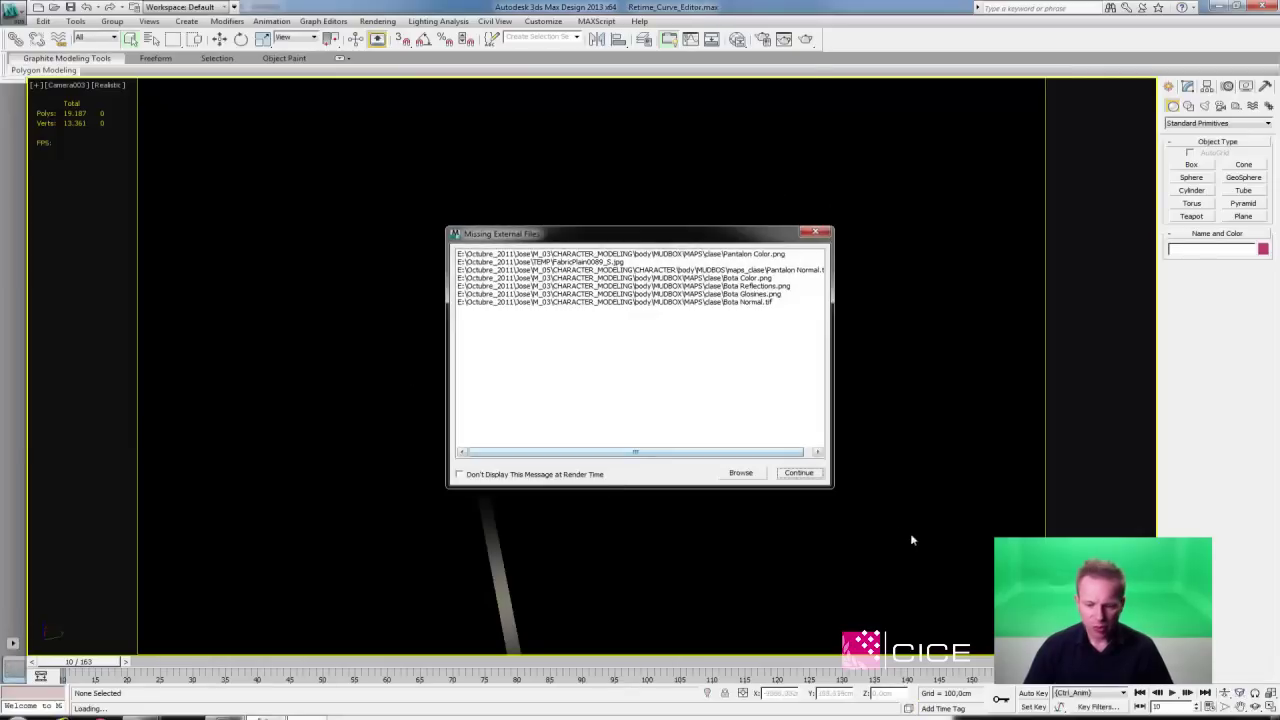
left_click(803, 471)
Show the two stacked viewports and set the lower one to a Left view framing the character and both blocks
key("alt+w")
middle_click(504, 482)
scroll(490, 475, "down", 3)
middle_click_drag(500, 478, 362, 499)
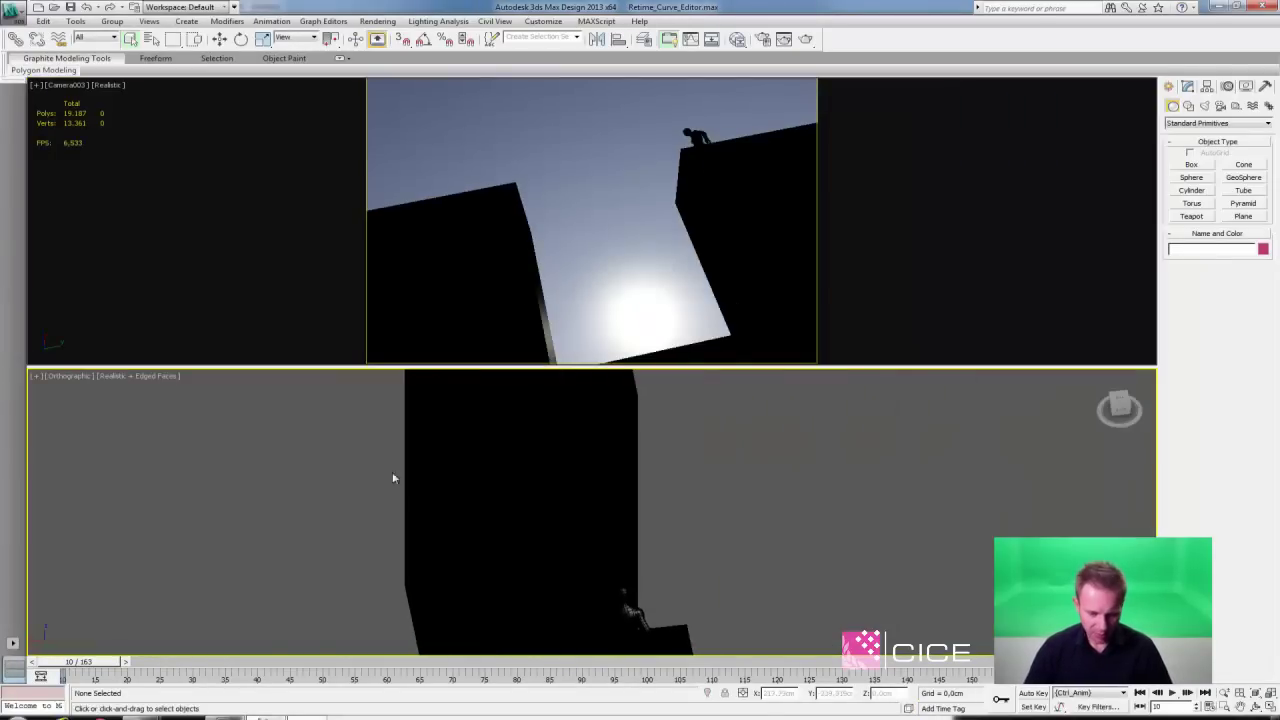
key("l")
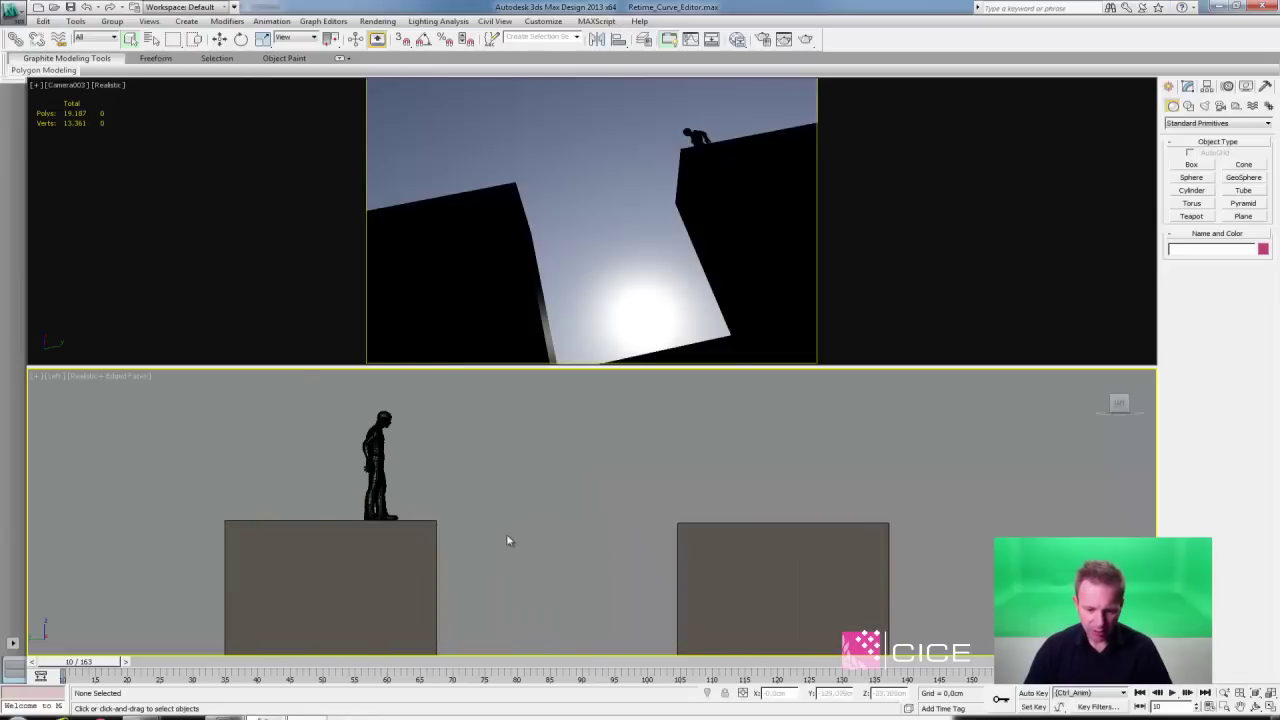
scroll(508, 538, "up", 2)
middle_click_drag(528, 584, 539, 600)
Check the character's animation at different points of the timeline and stop at frame 13
left_click(30, 669)
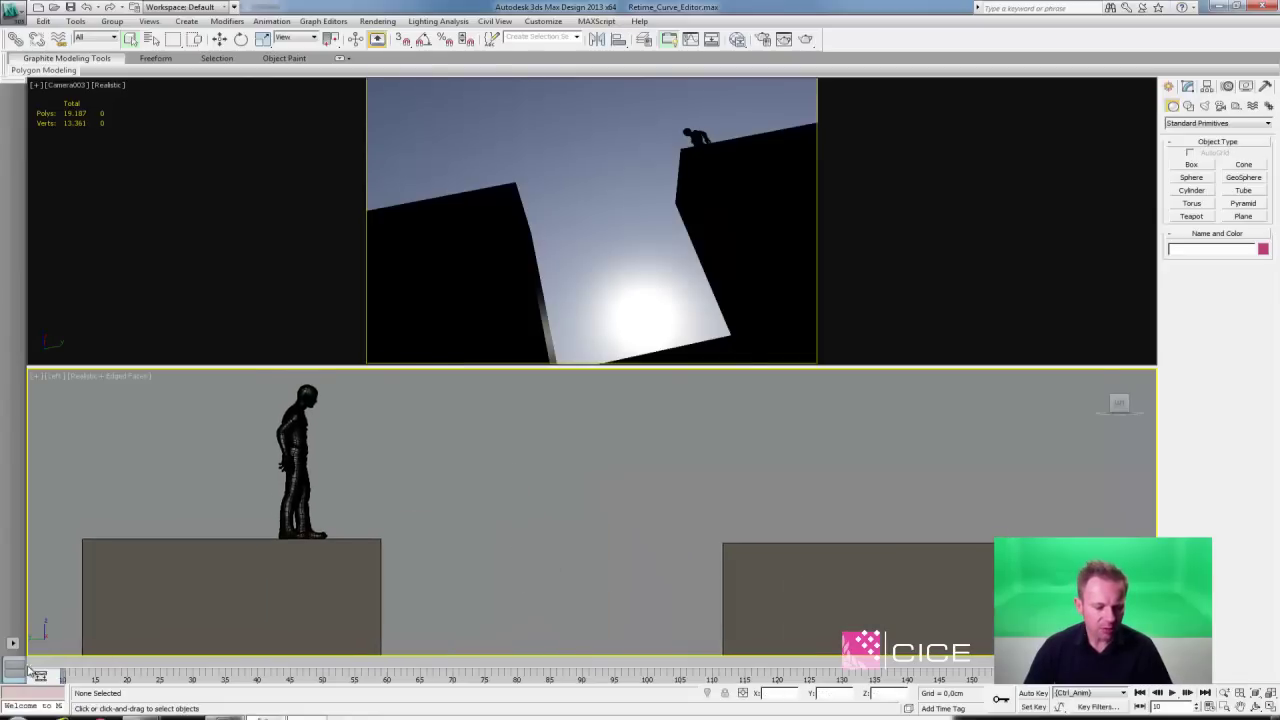
key("End")
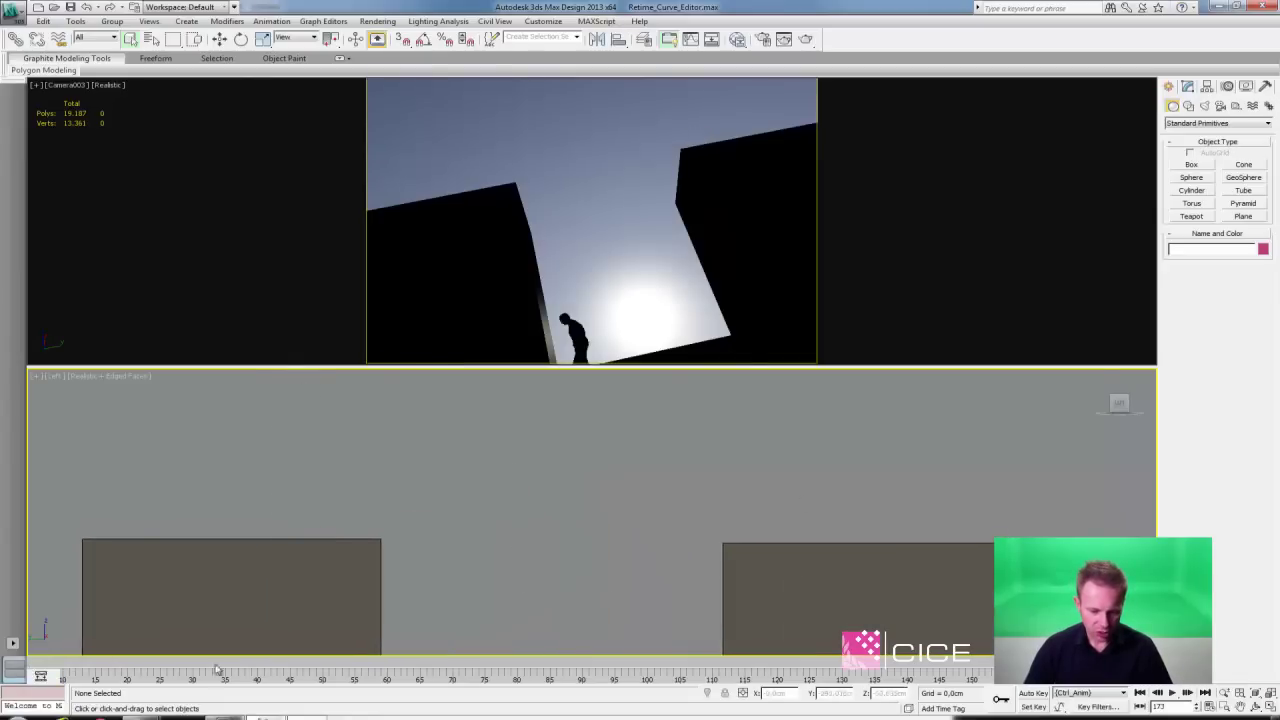
key("Home")
left_click(97, 679)
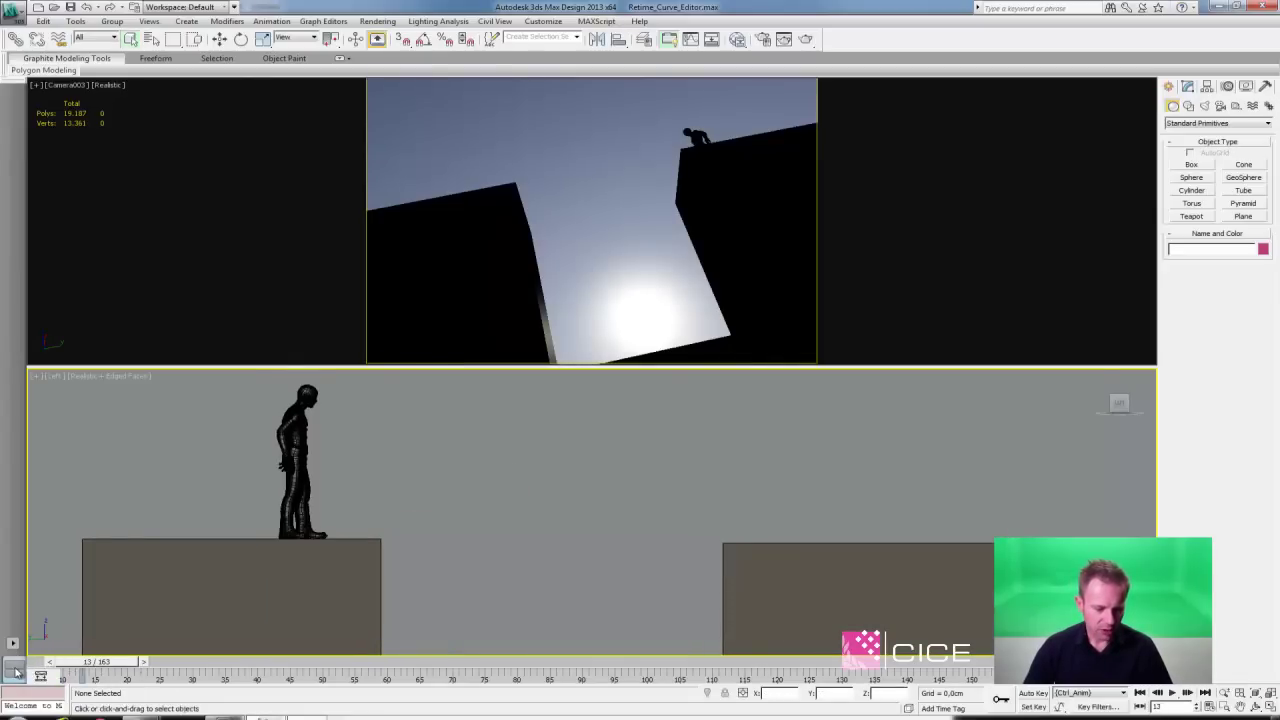
Add a layout of two stacked viewports and set the lower one to a Left view with Realistic shading, framing the character
left_click(12, 645)
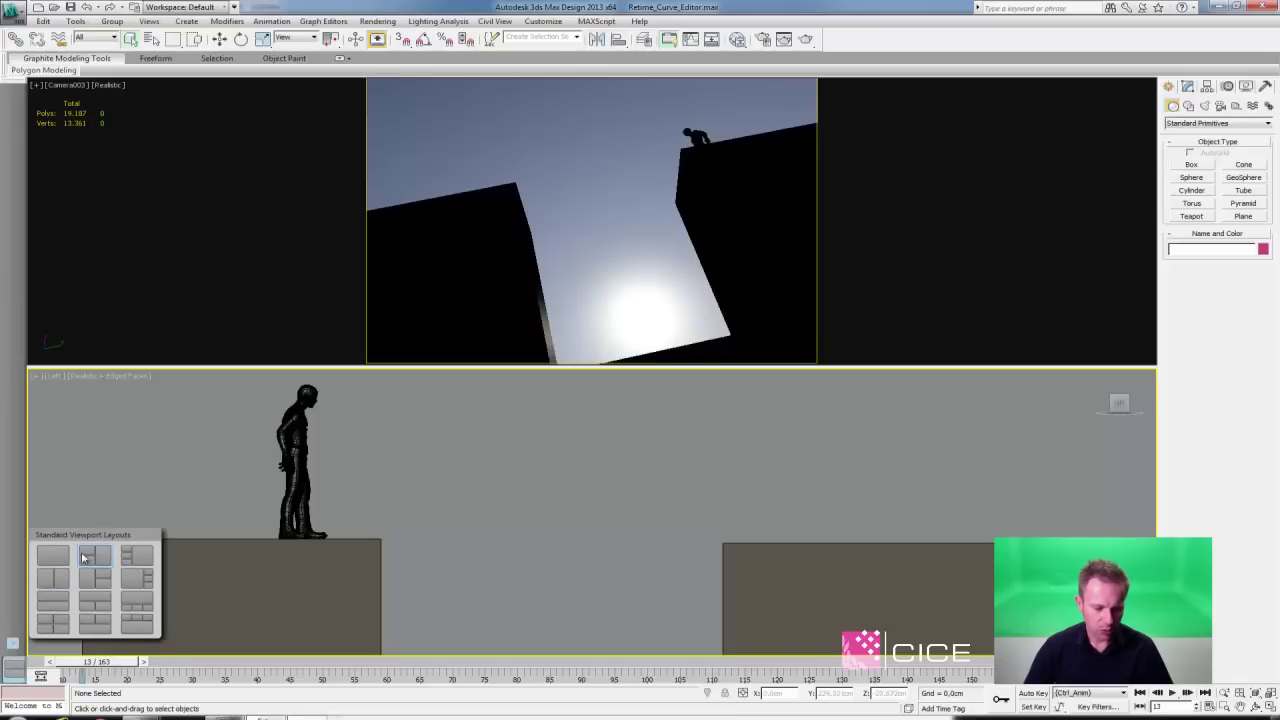
left_click(57, 612)
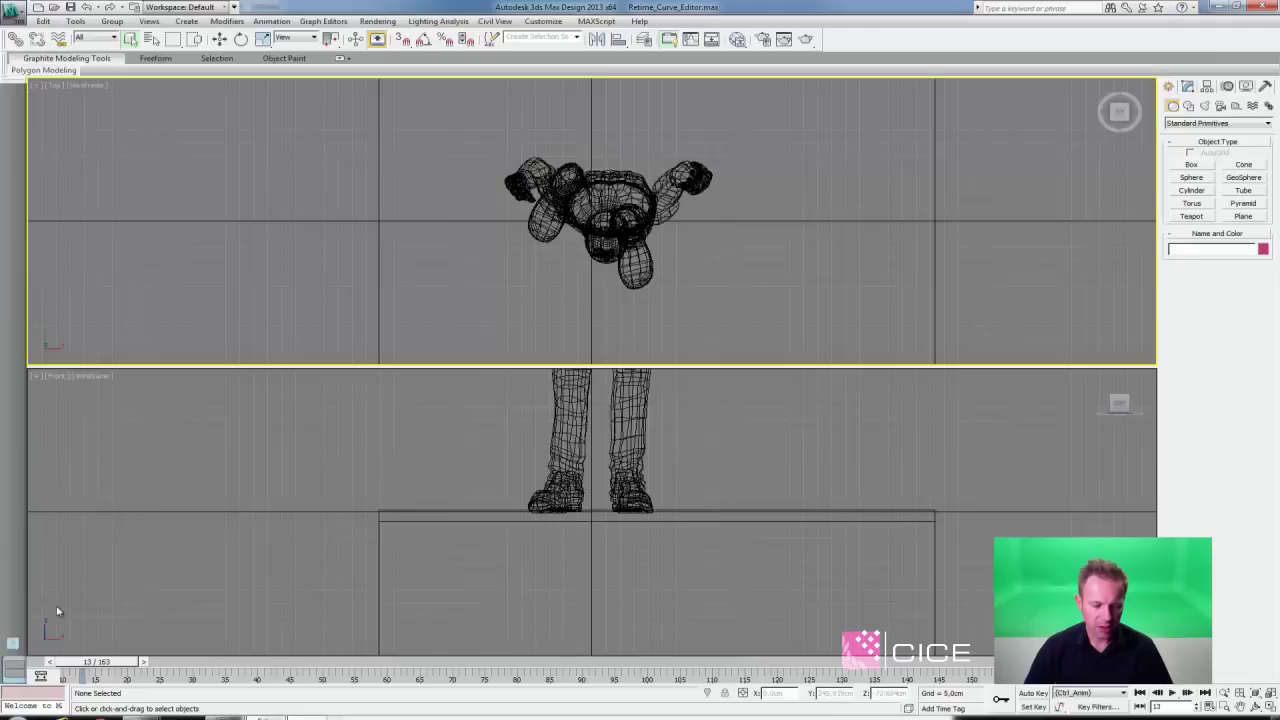
scroll(600, 545, "down", 5)
middle_click_drag(608, 543, 503, 596)
key("l")
mouse_move(491, 550)
middle_mouse_down()
mouse_move(451, 611)
mouse_move(374, 566)
mouse_move(362, 536)
middle_mouse_up()
key("F3")
middle_click_drag(577, 187, 570, 178)
middle_click_drag(437, 212, 432, 214)
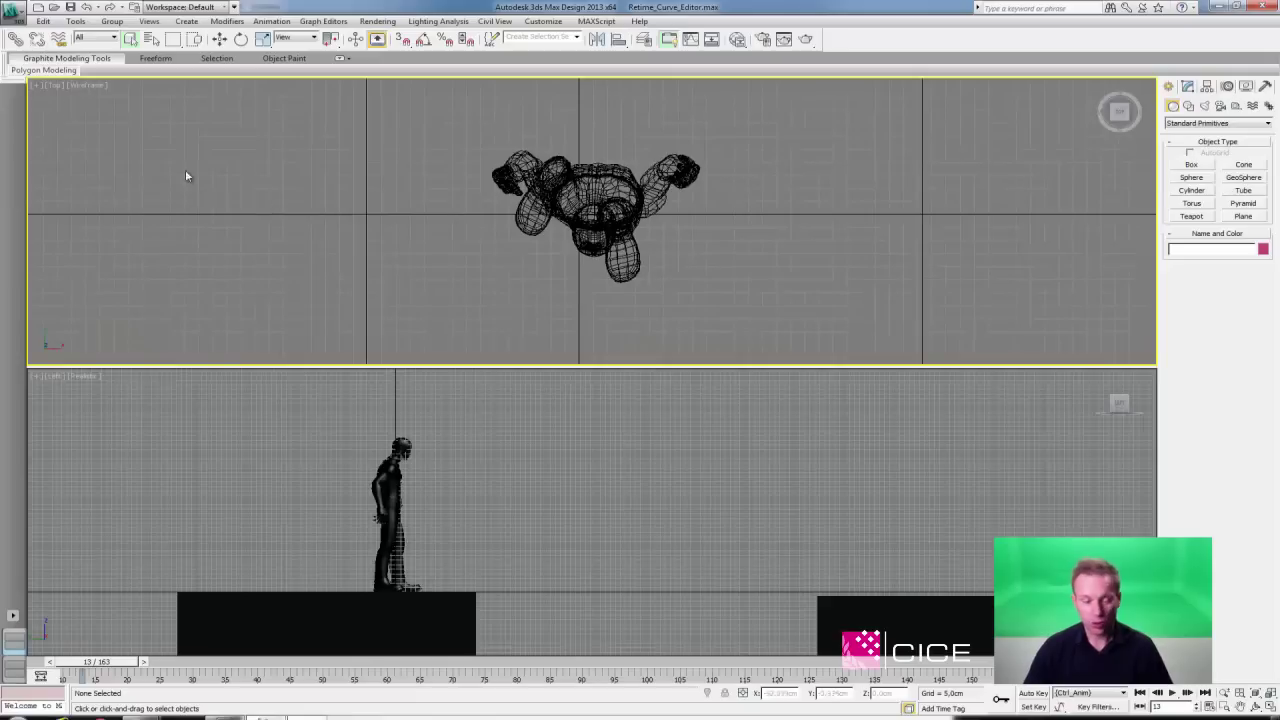
Turn the upper Top viewport into an extended viewport showing a new Track View
left_click(55, 85)
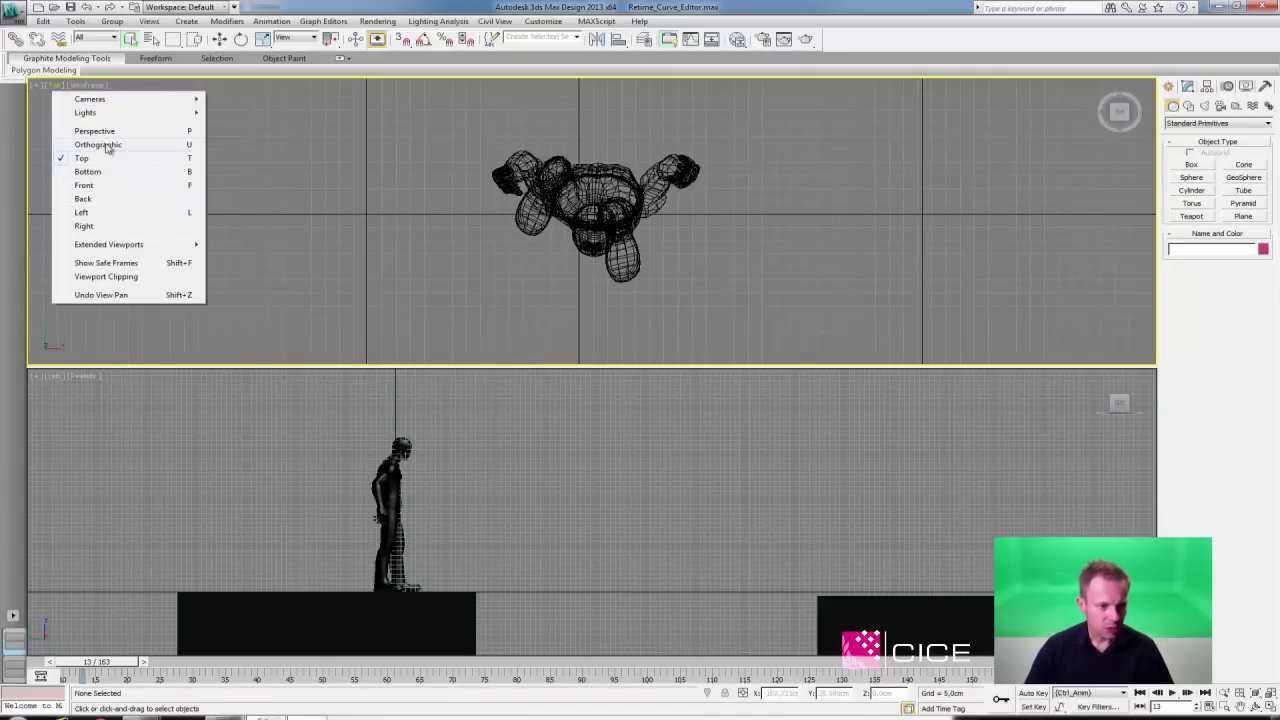
mouse_move(114, 249)
mouse_move(250, 251)
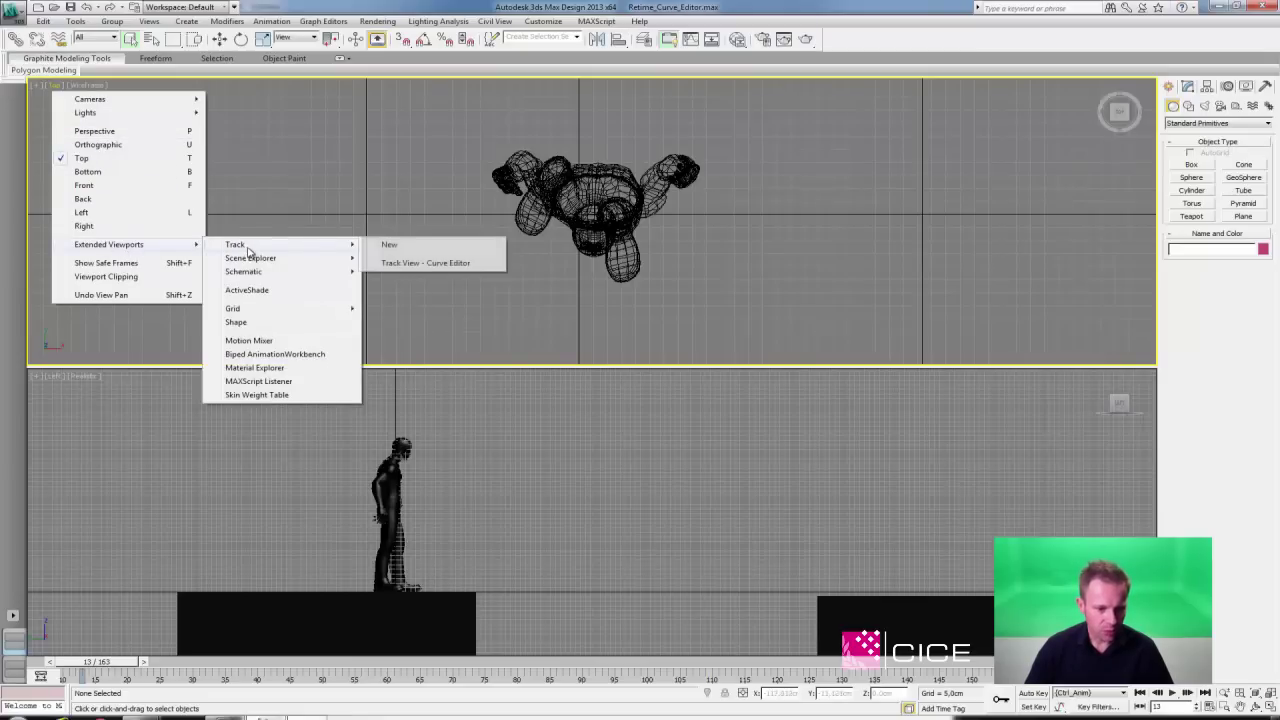
left_click(454, 247)
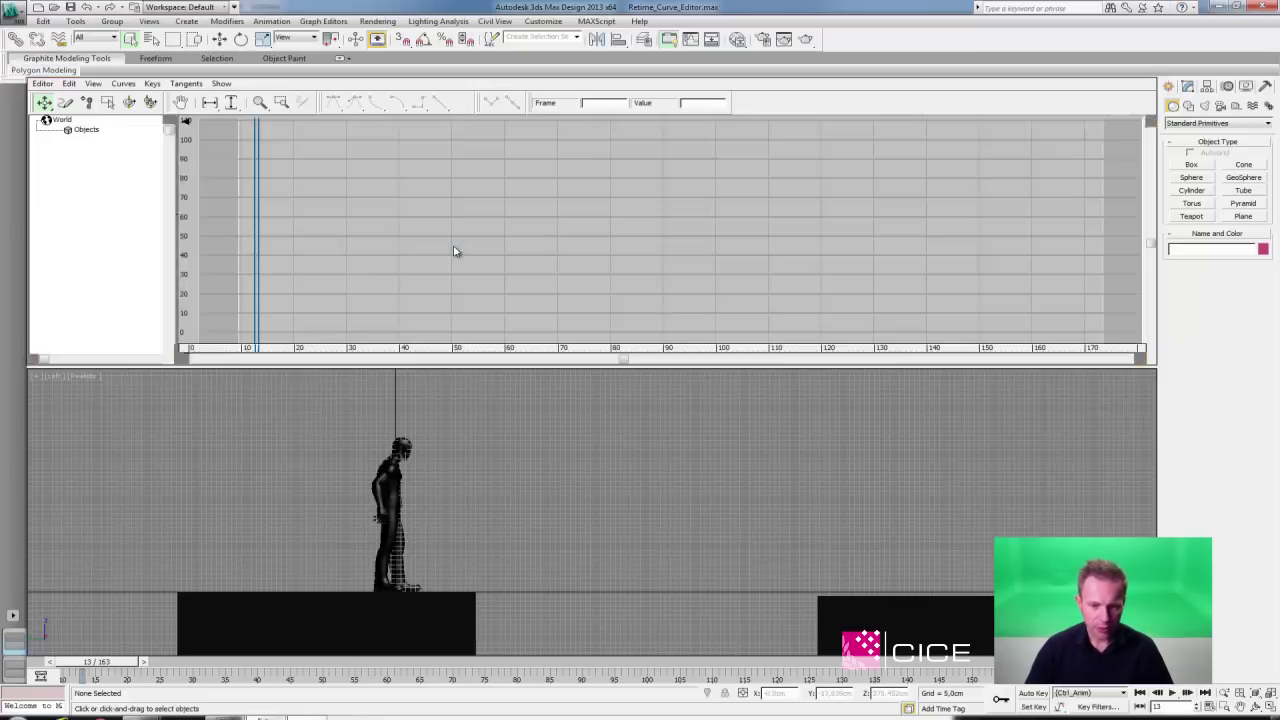
Unhide the Bones layer in the layer manager, with the Left view zoomed in on the character
left_click(431, 499)
scroll(430, 499, "up", 3)
left_click(646, 40)
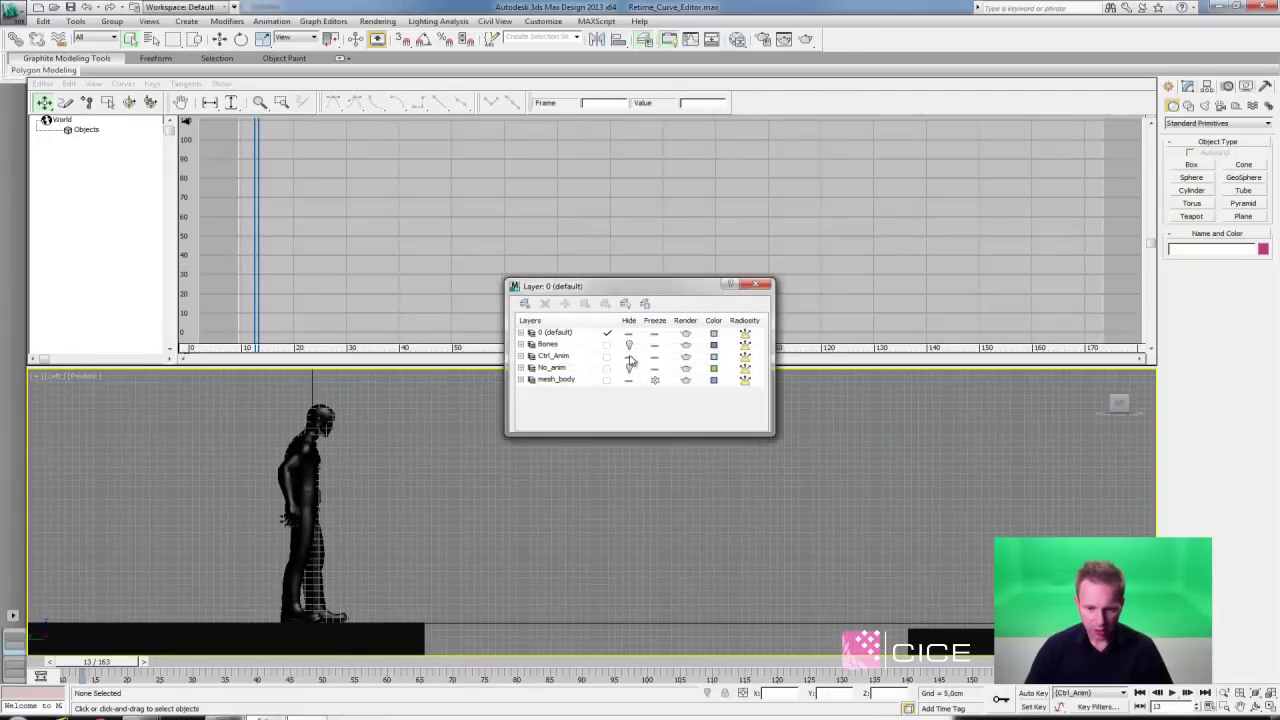
left_click(628, 344)
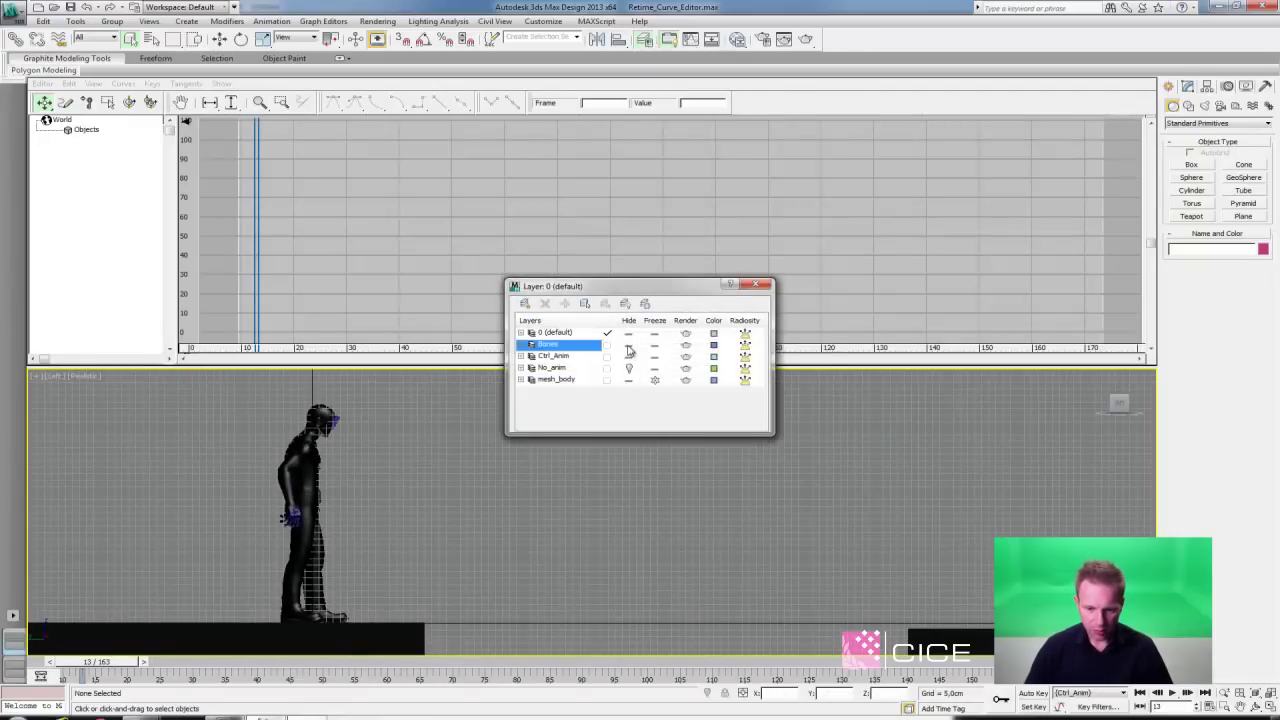
left_click(764, 284)
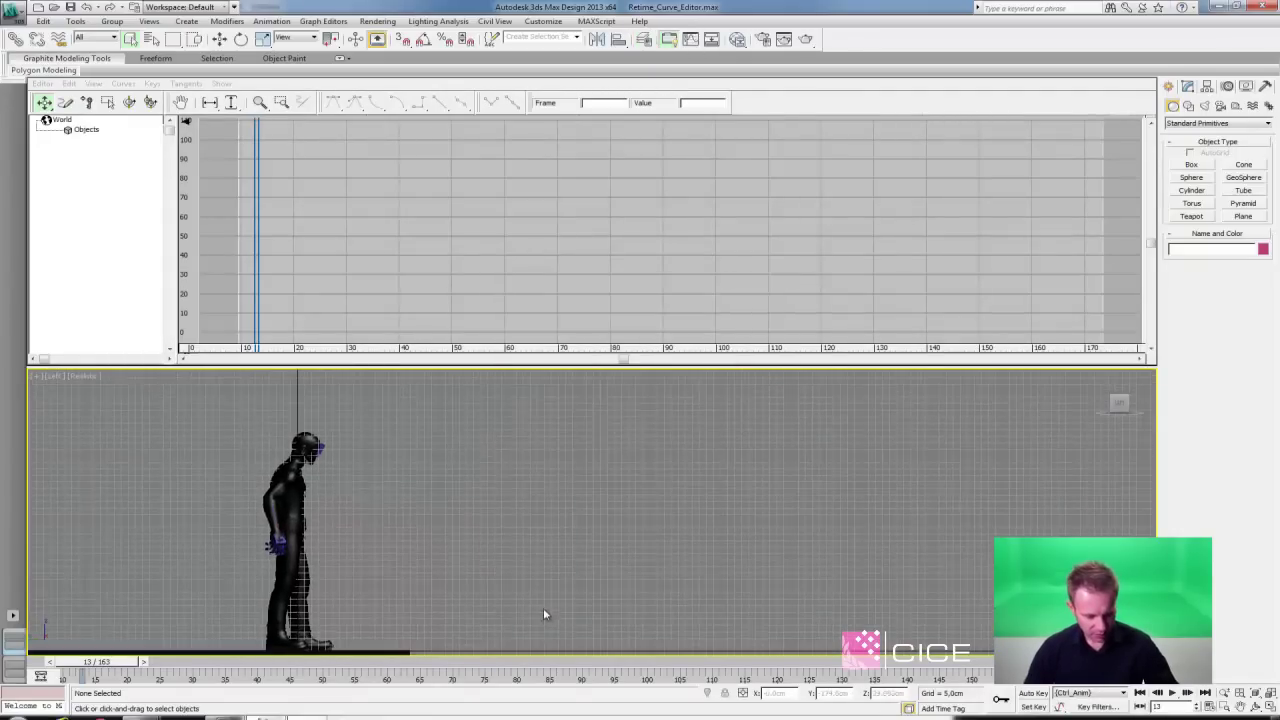
Select the character's green control circle to load its rotation curves, and switch to the layout with the camera and Left views
left_click(310, 548)
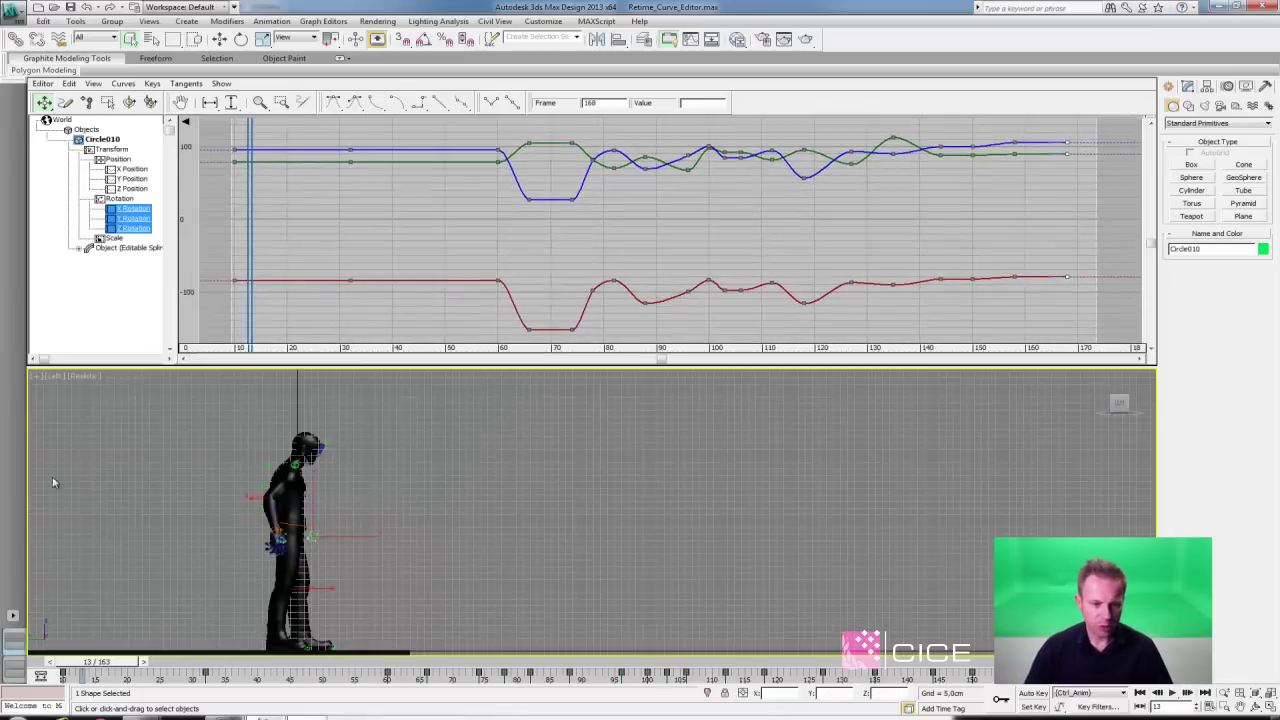
left_click(19, 669)
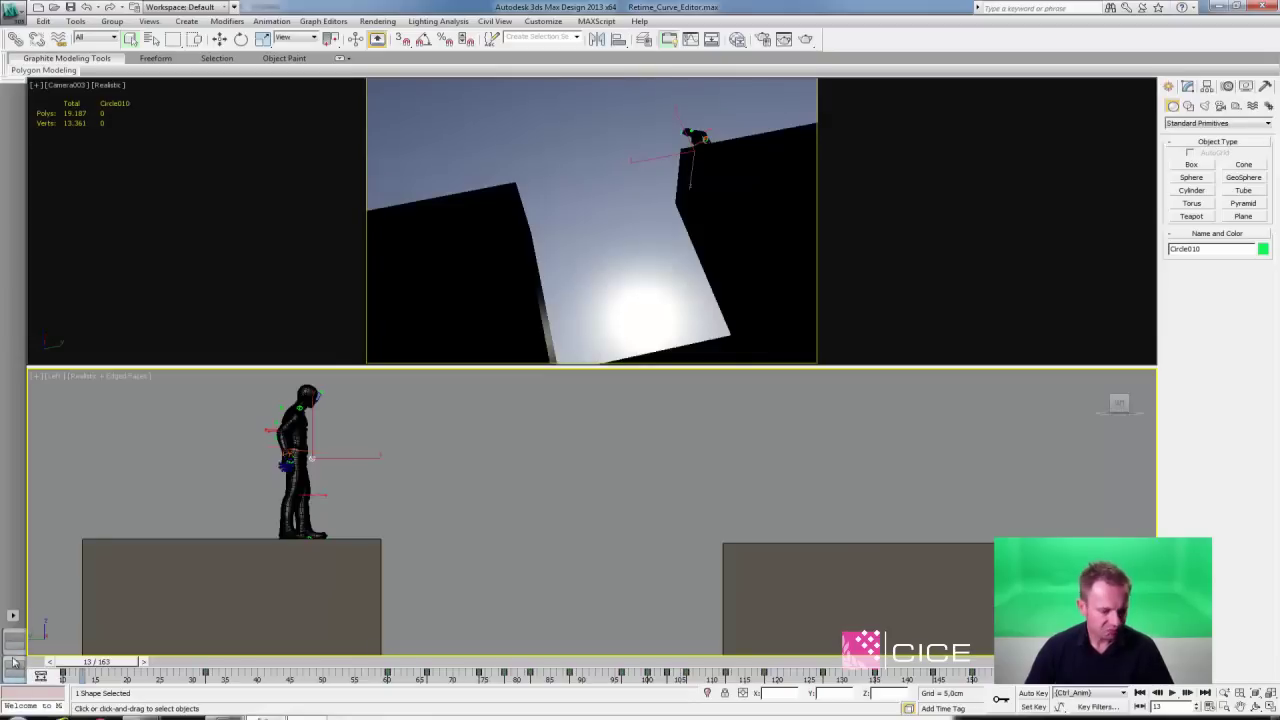
Add a standard four-viewport layout and select a red knee control of the character in its Perspective view
left_click(14, 617)
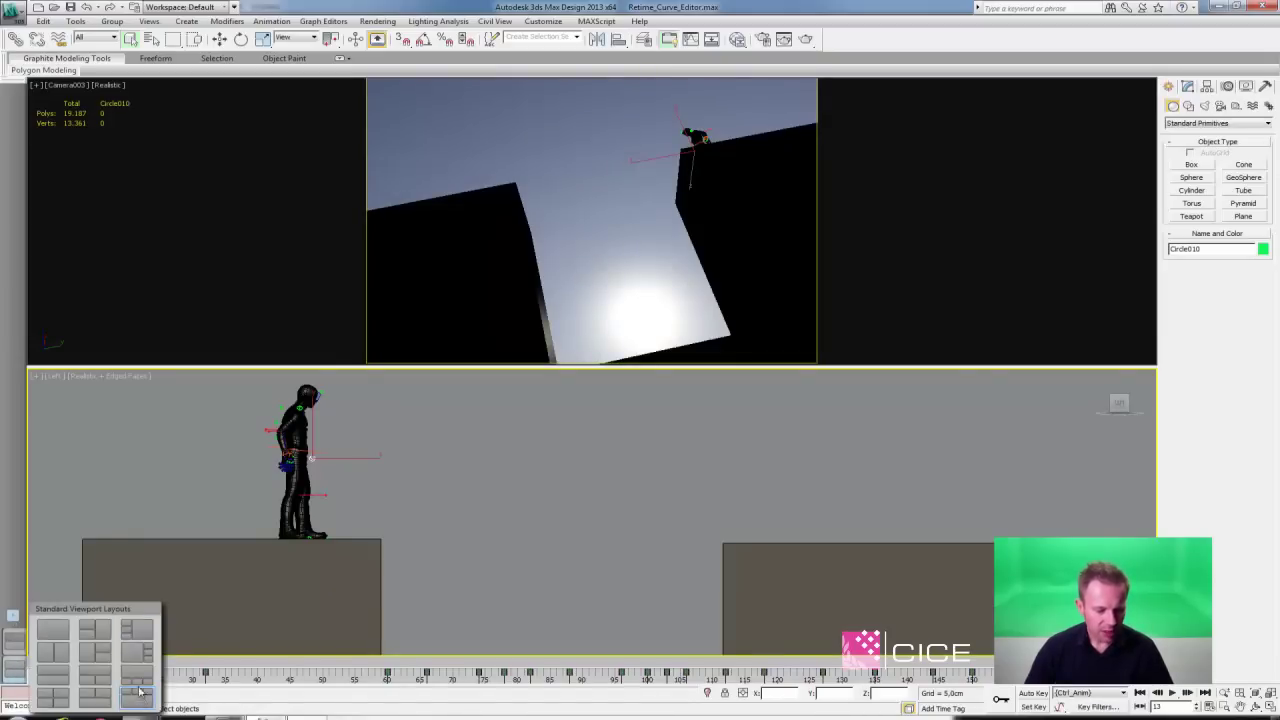
left_click(62, 698)
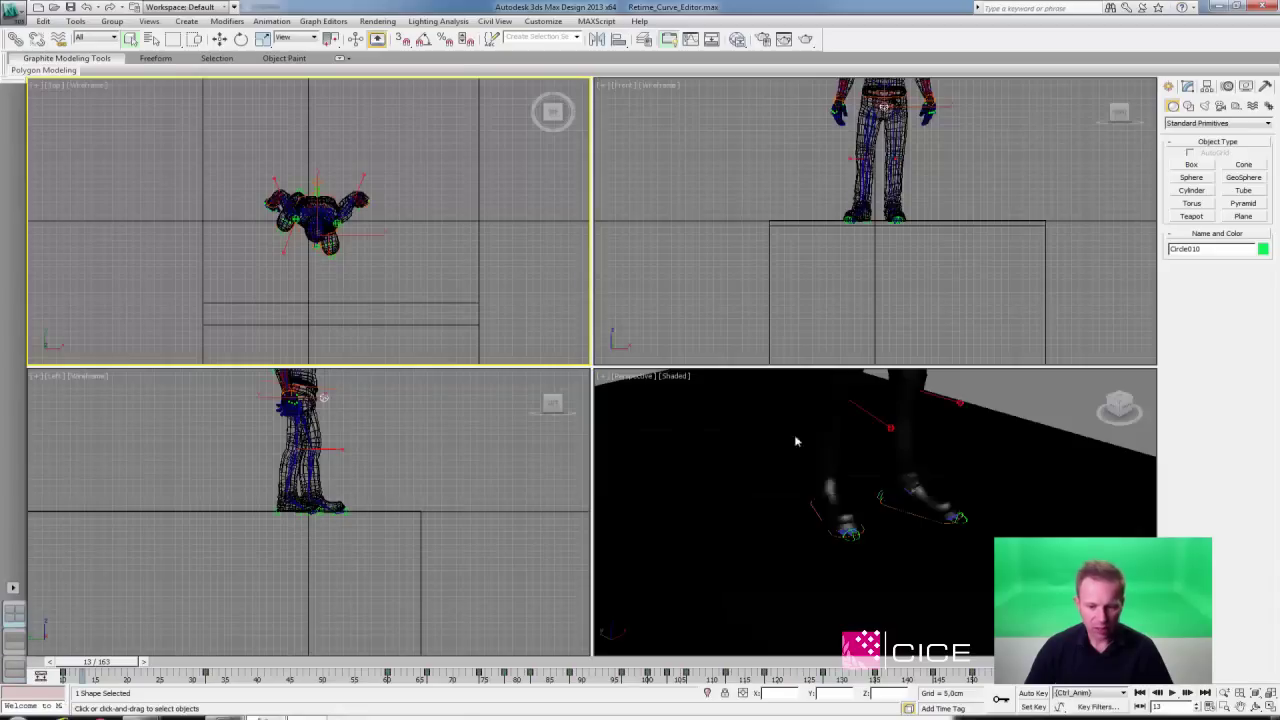
scroll(909, 526, "down", 5)
middle_click_drag(909, 526, 860, 521, "alt")
scroll(855, 533, "up", 4)
left_click(866, 477)
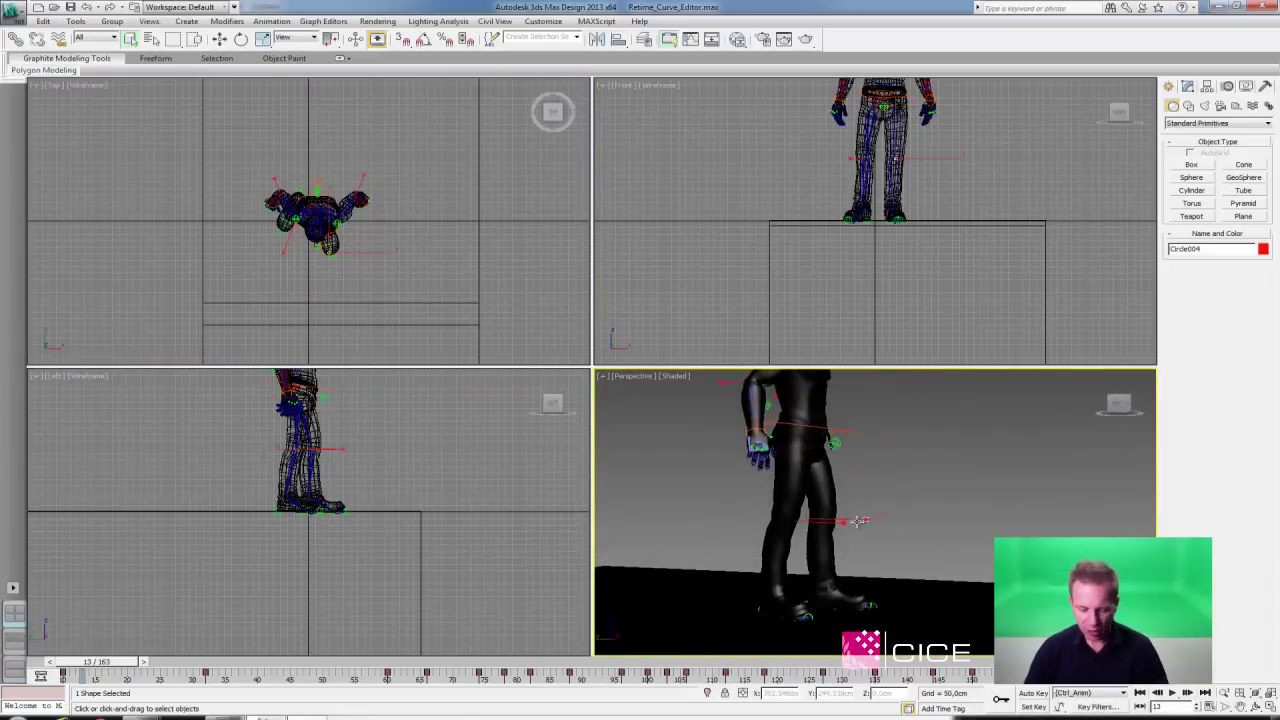
Maximize the Perspective viewport and display edged faces, framing the whole character from the side
key("alt+w")
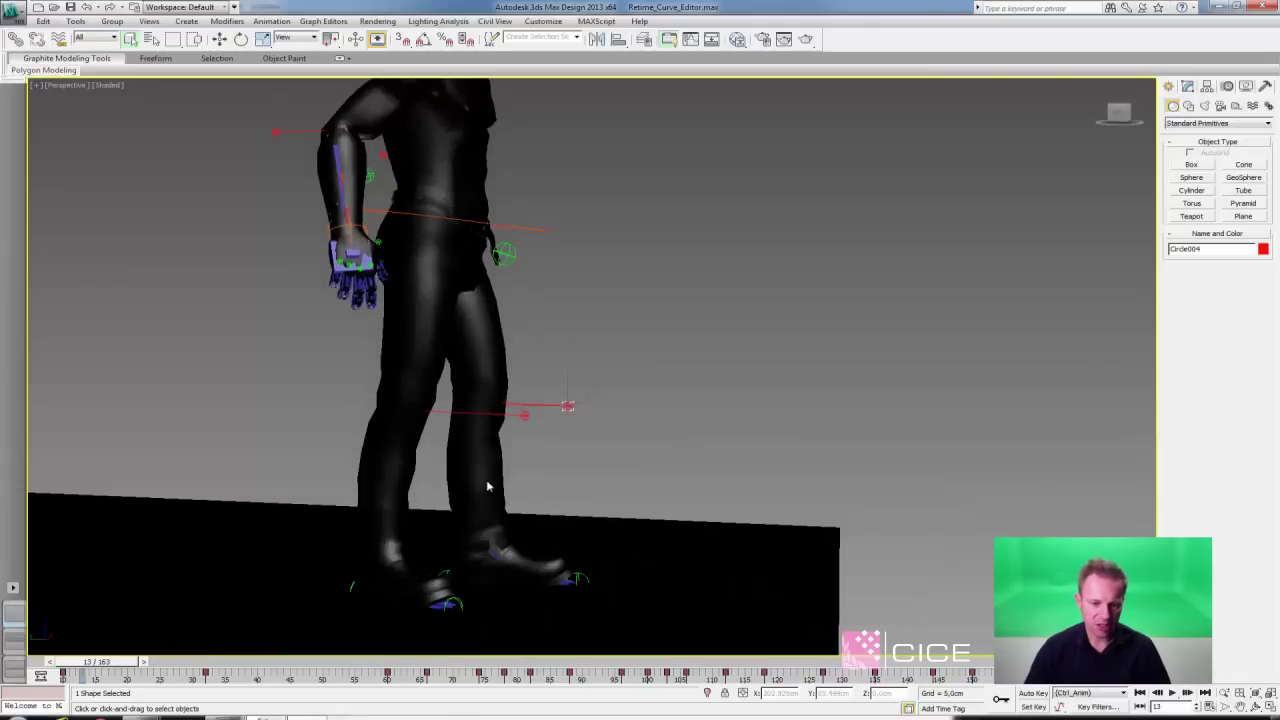
key("F4")
scroll(478, 413, "down", 3)
mouse_move(478, 413)
middle_mouse_down("alt")
mouse_move(458, 480)
mouse_move(512, 483)
mouse_move(474, 492)
mouse_move(417, 449)
middle_mouse_up("alt")
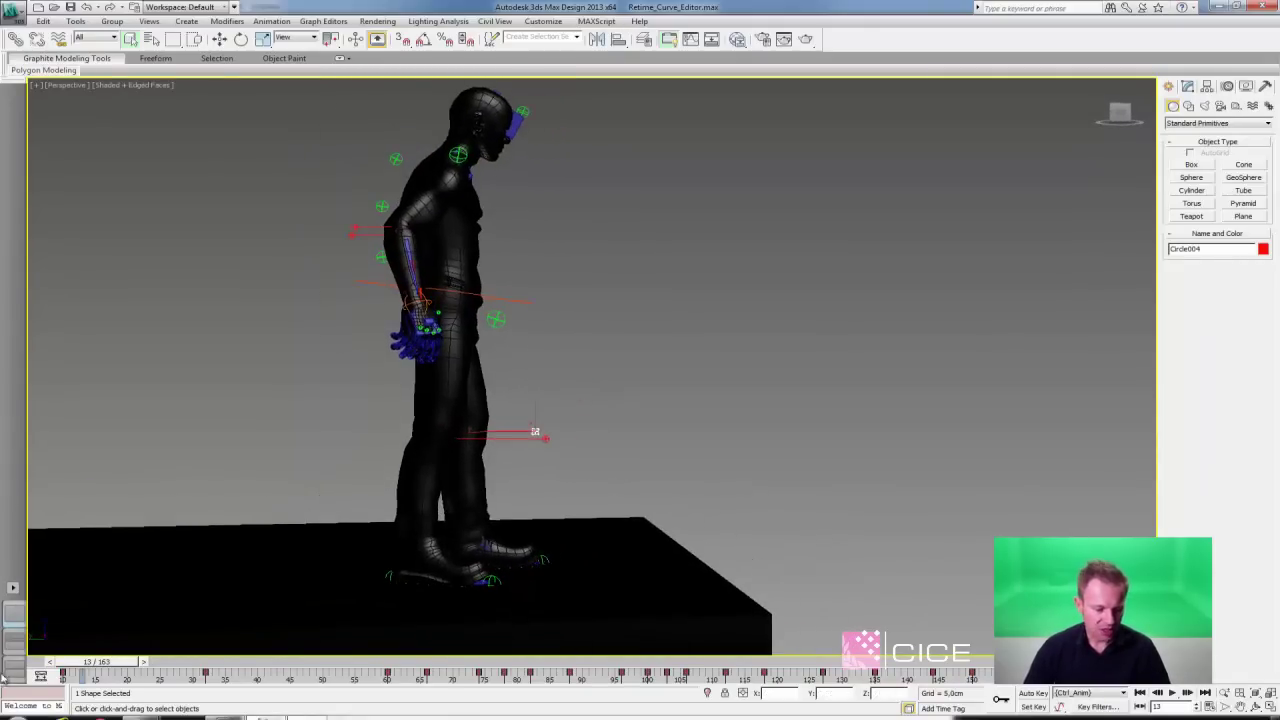
Return to the layout combining the Track View with the Left view and reposition the character in the Left view
left_click(20, 636)
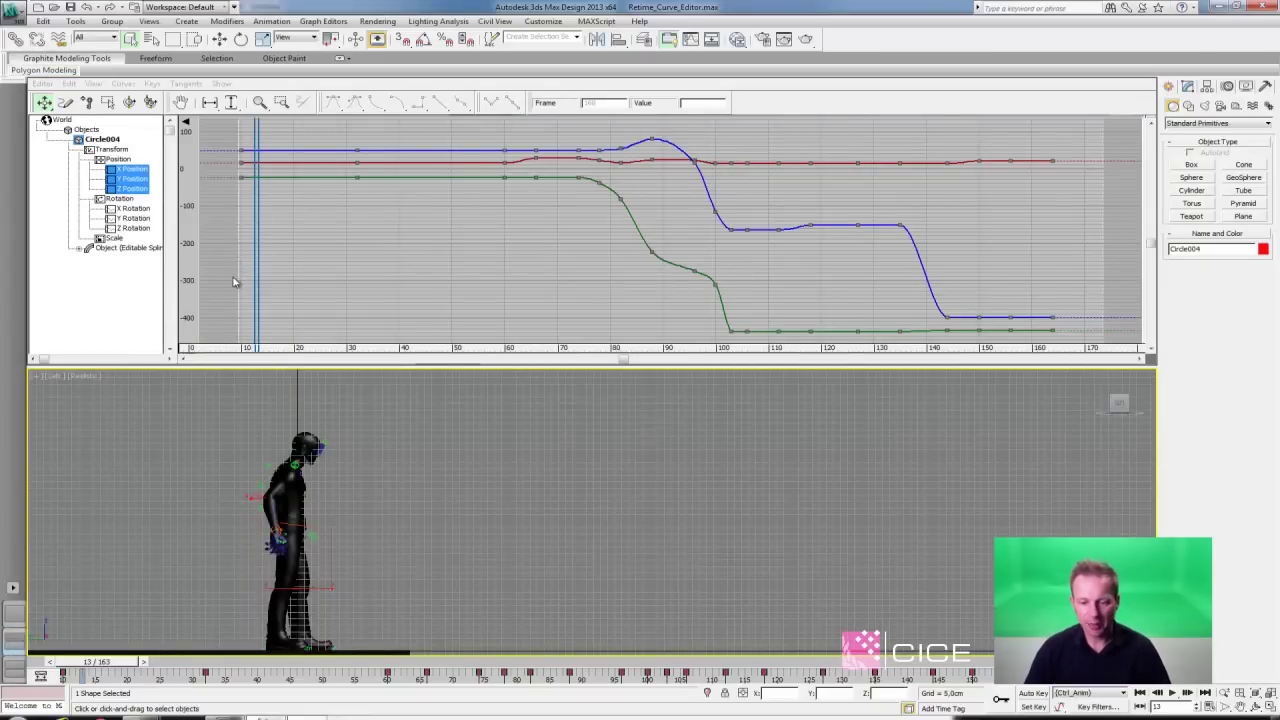
left_click(14, 617)
left_click(22, 646)
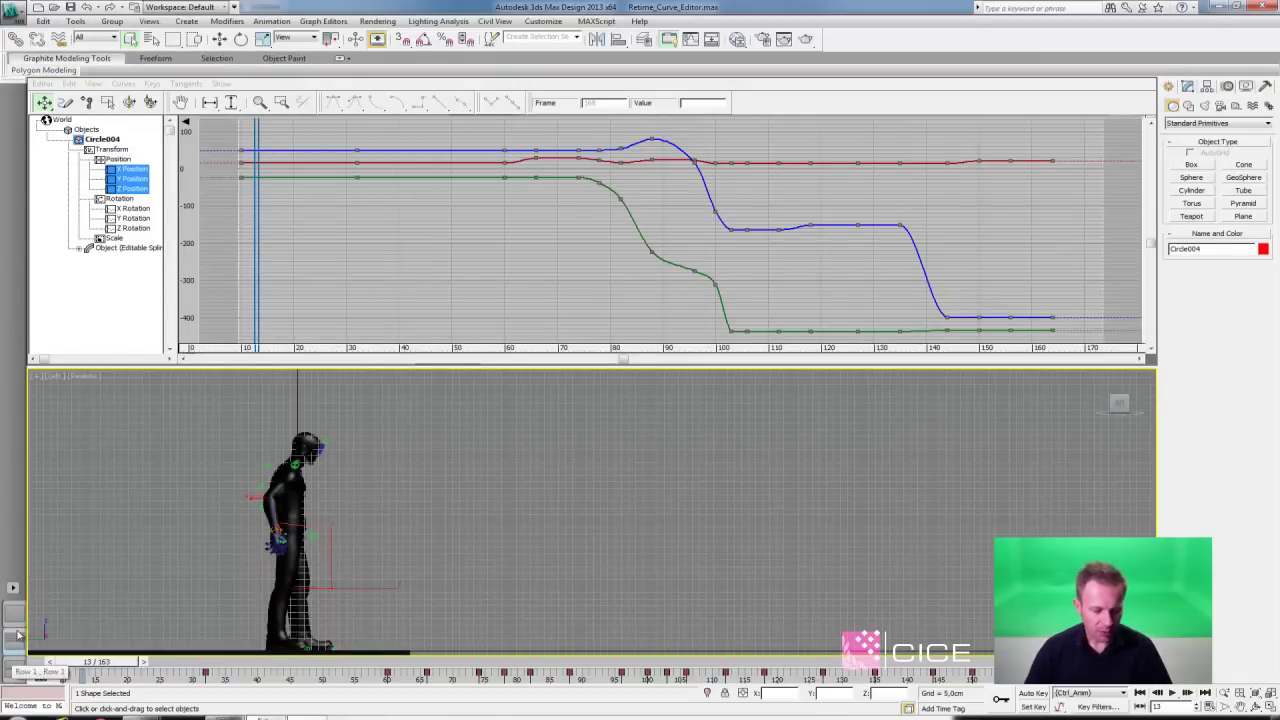
middle_click(757, 486)
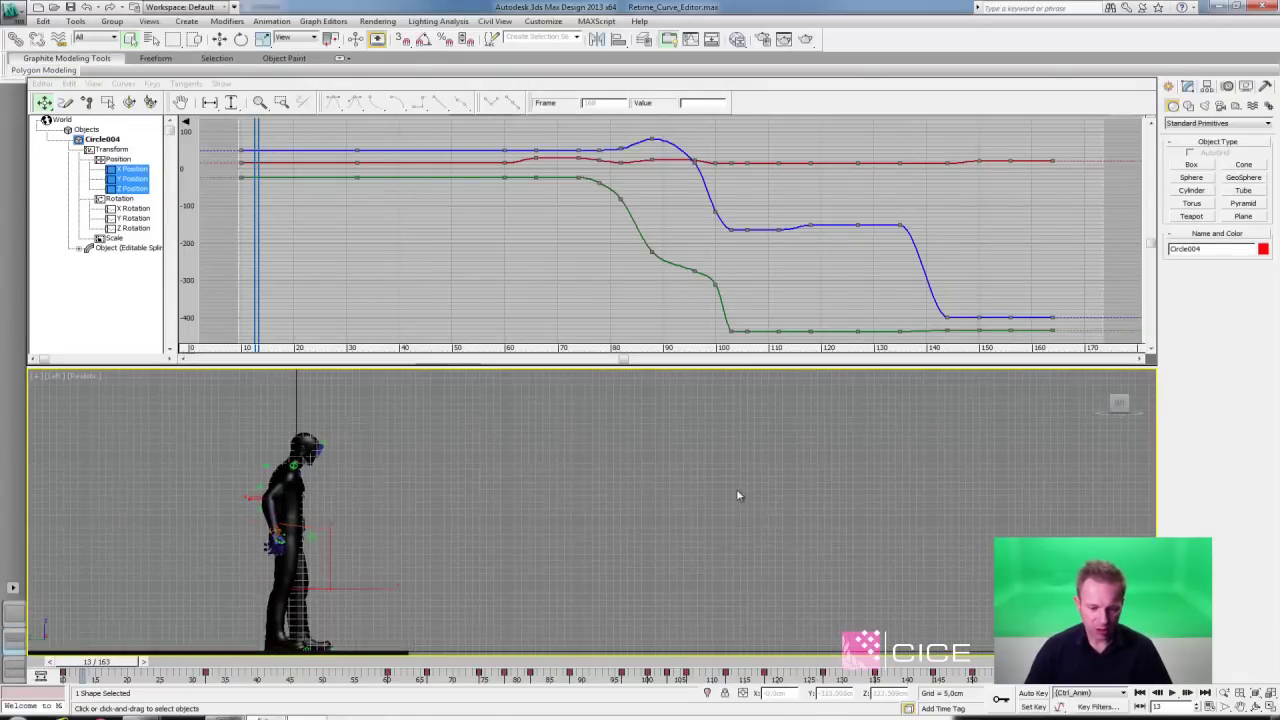
middle_click_drag(631, 523, 624, 503)
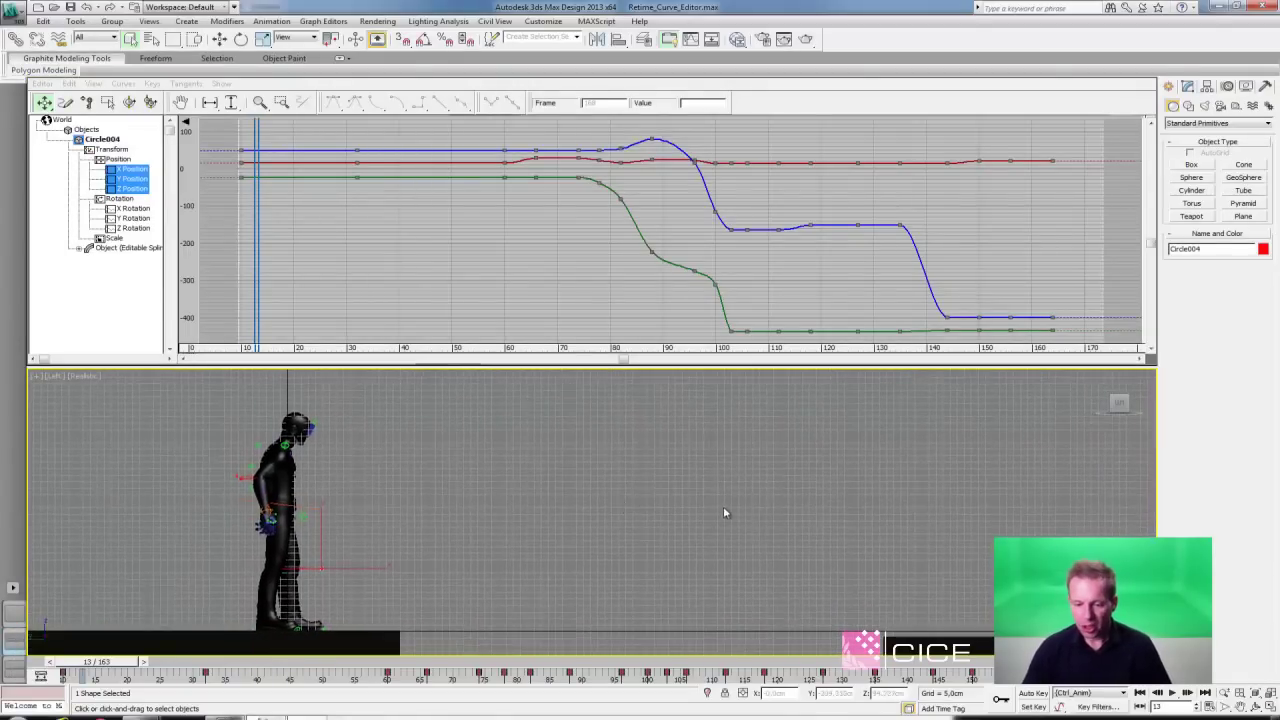
middle_click_drag(741, 513, 731, 519)
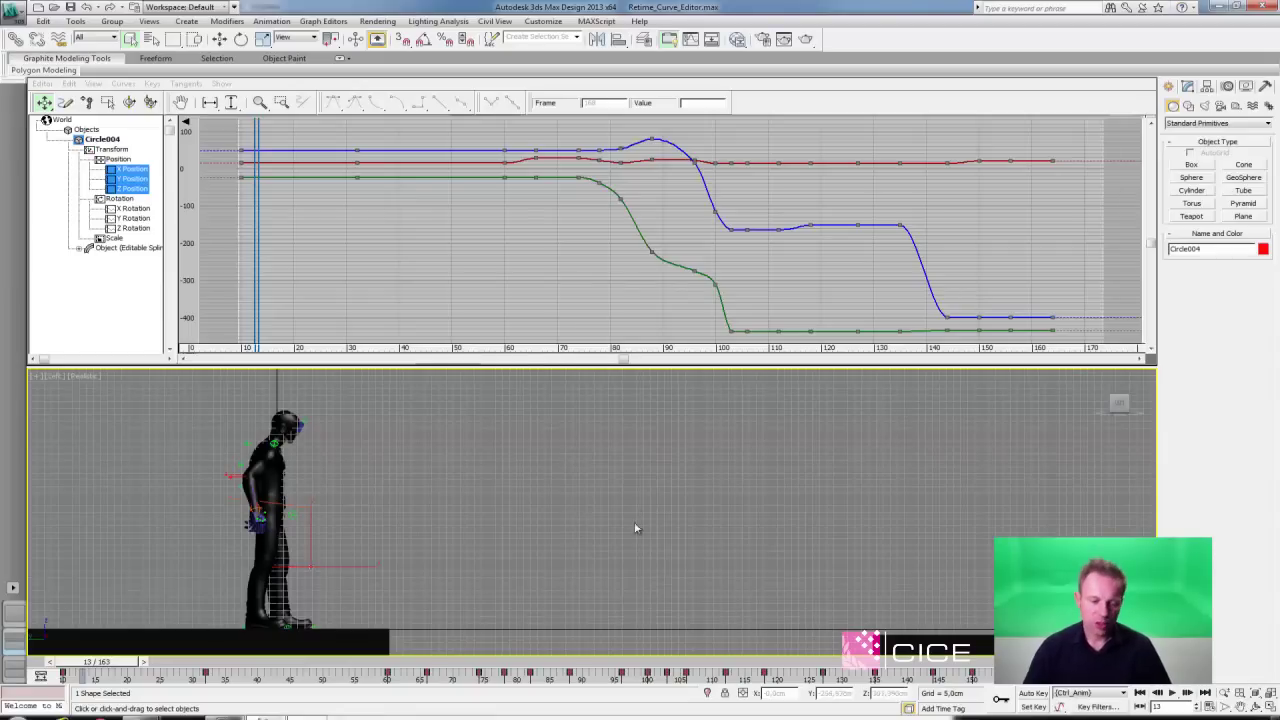
middle_click_drag(654, 539, 652, 541)
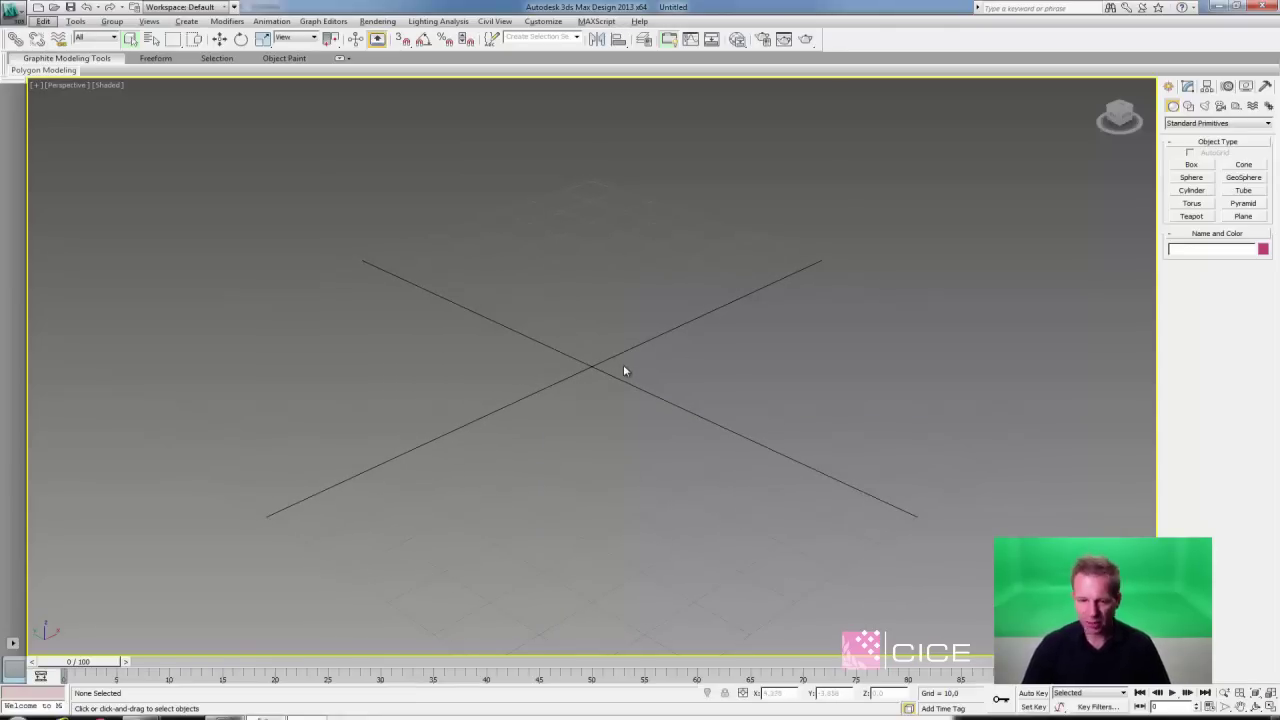
Show the MassFX Toolbar and dock it at the end of the main toolbar
right_click(845, 45)
left_click(903, 249)
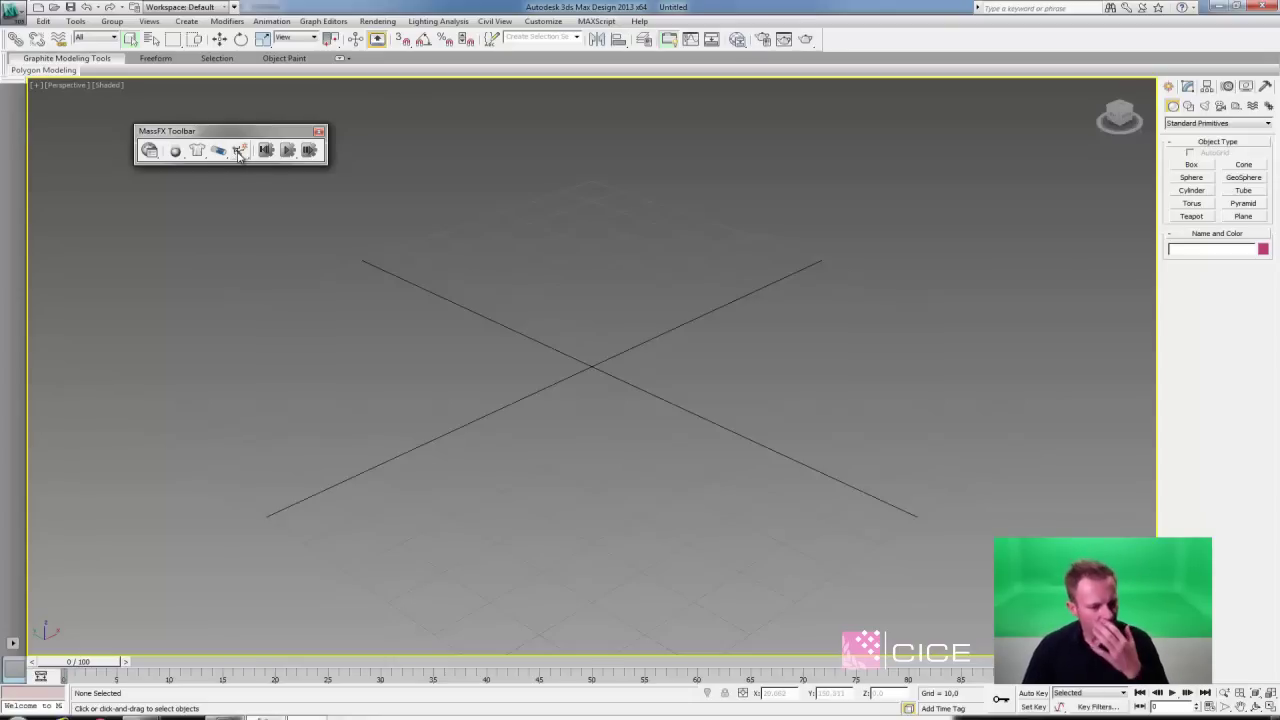
left_click_drag(240, 131, 900, 40)
List the CAT Objects helpers and view the CATParent rig presets without creating a rig
left_click(1236, 105)
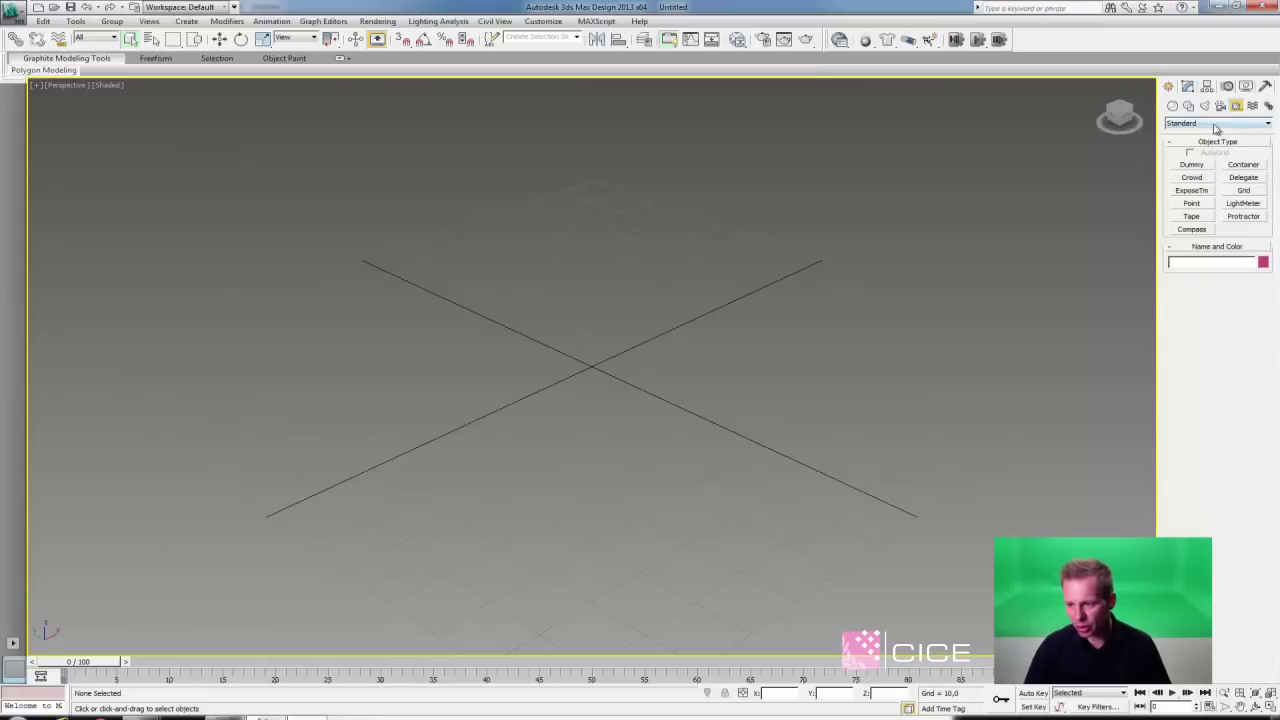
left_click(1218, 123)
left_click(1185, 190)
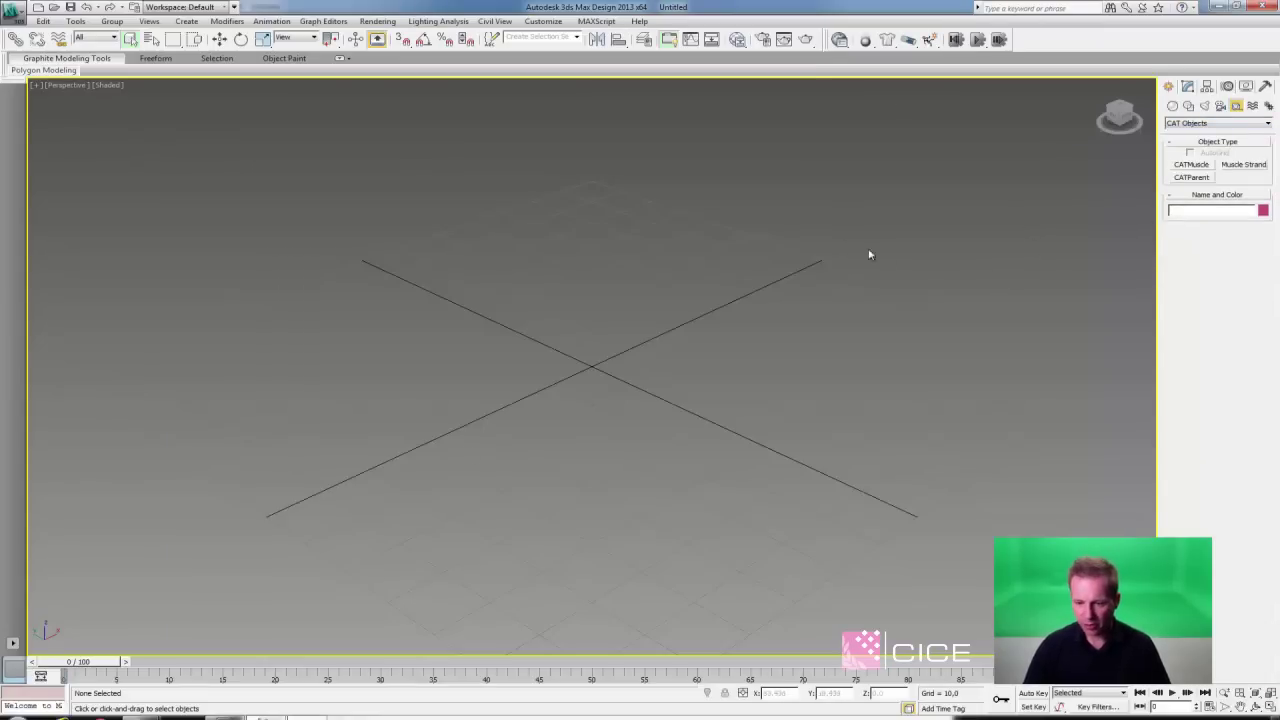
left_click(1191, 178)
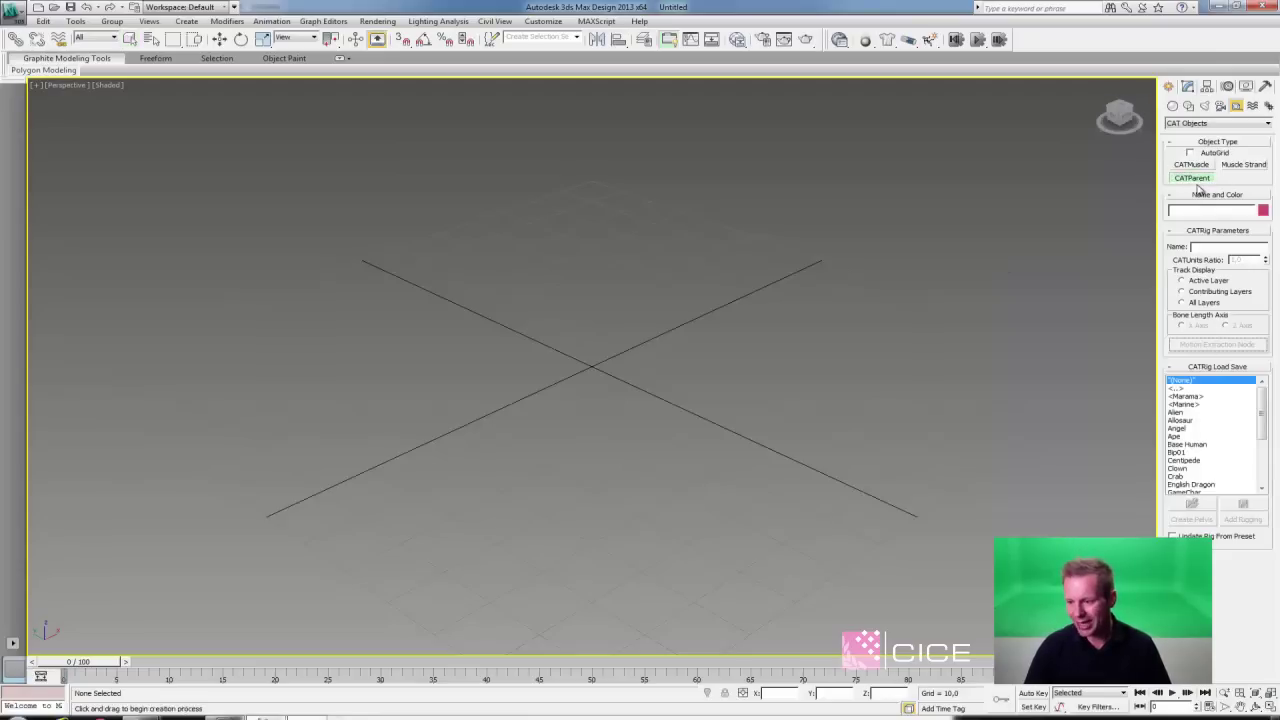
right_click(573, 417)
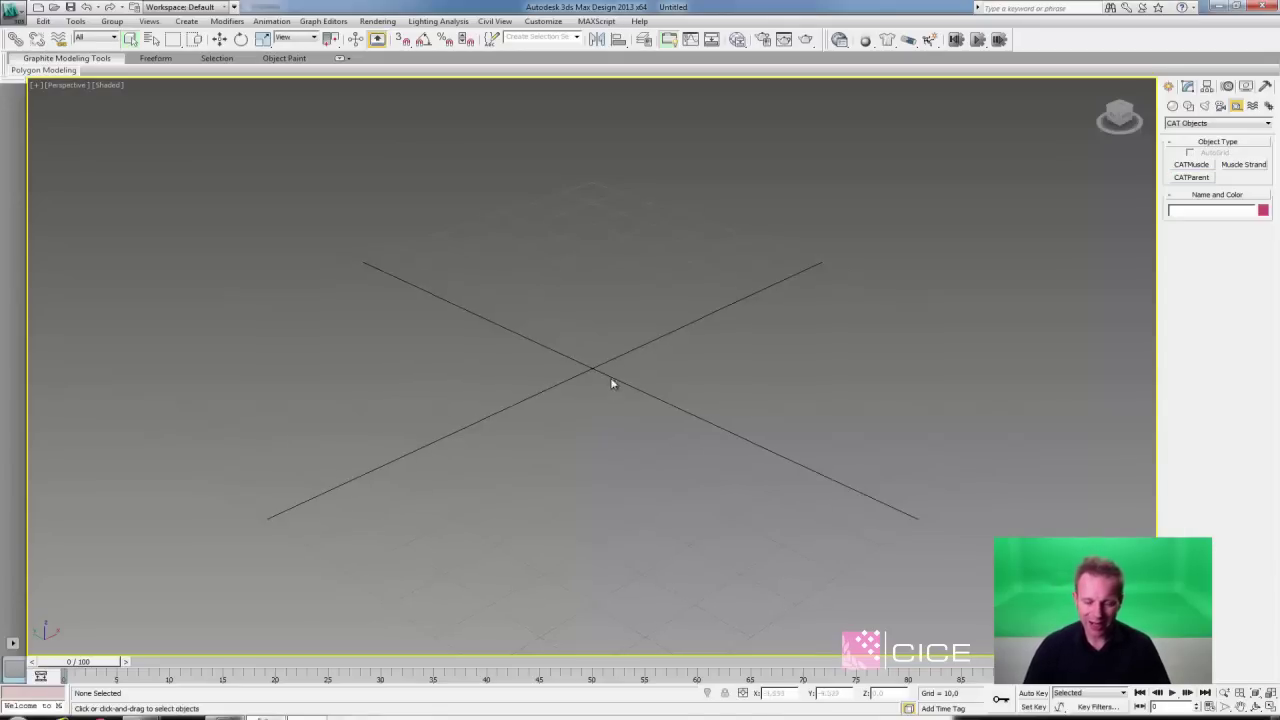
Open the Curve Editor, examine its Transformation Tools including the Retime tools, and close it
right_click(551, 400)
left_click(594, 482)
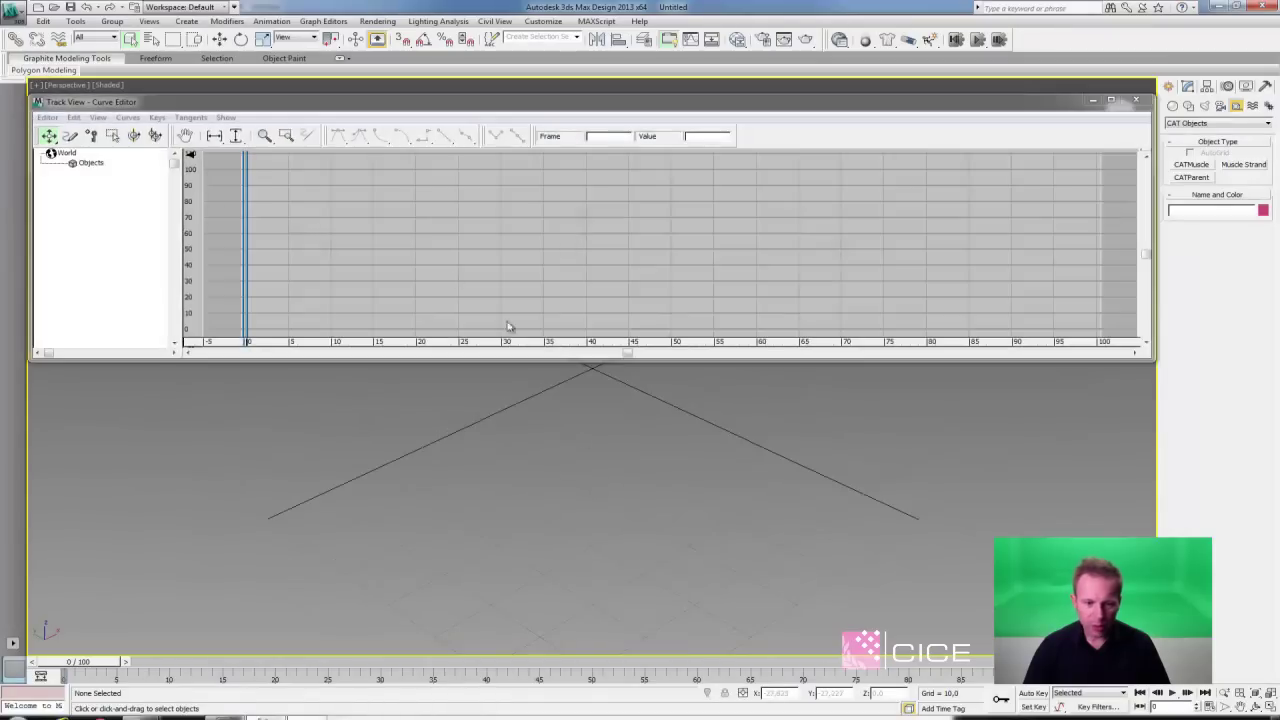
left_click(74, 117)
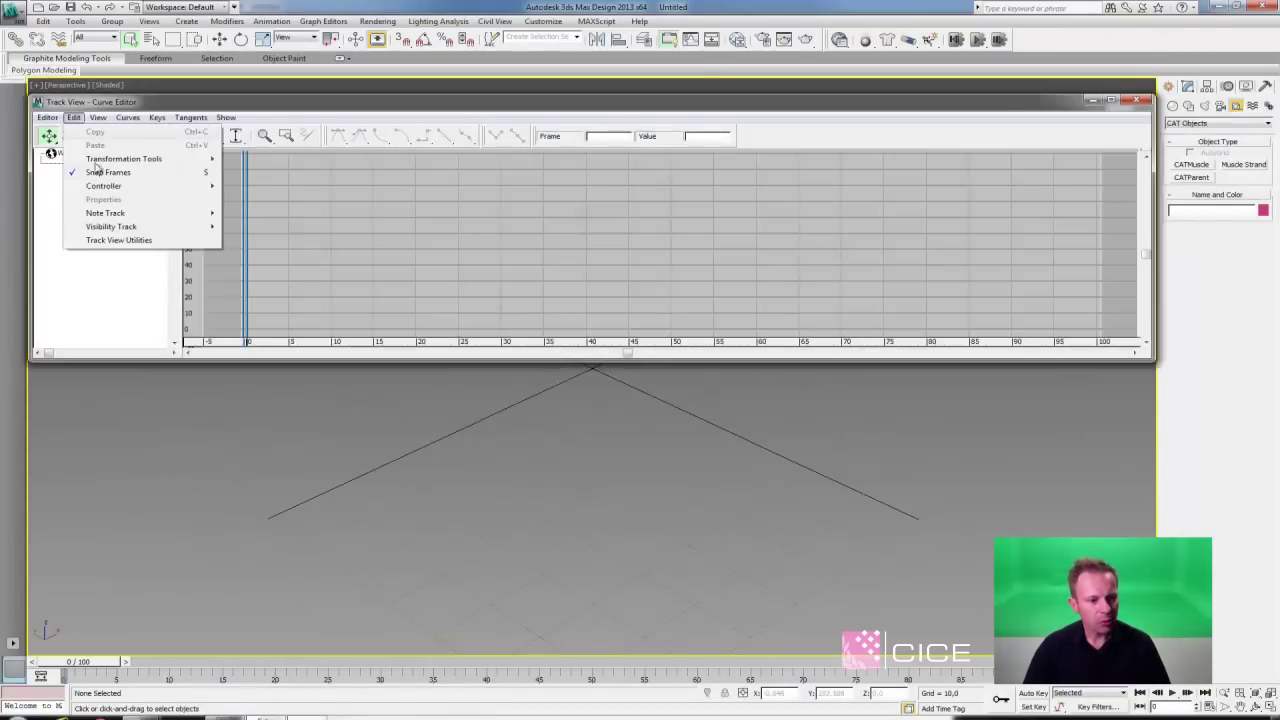
mouse_move(100, 160)
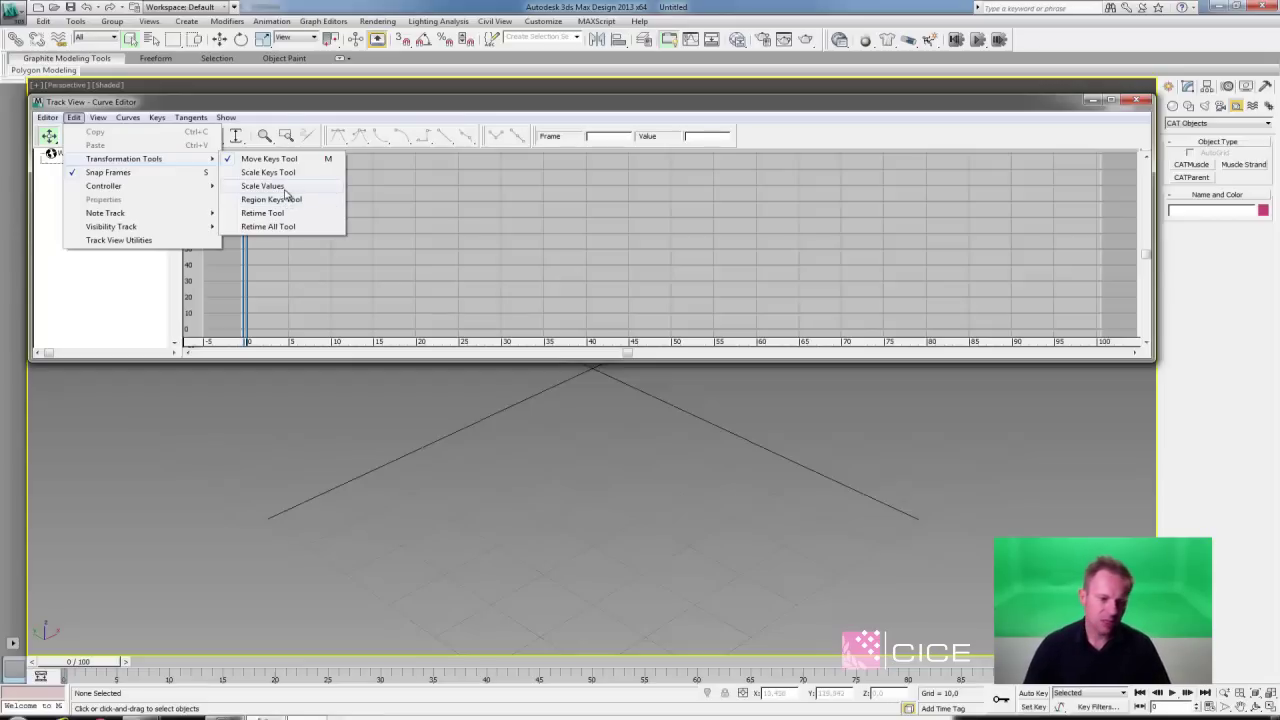
left_click(286, 282)
left_click(1145, 102)
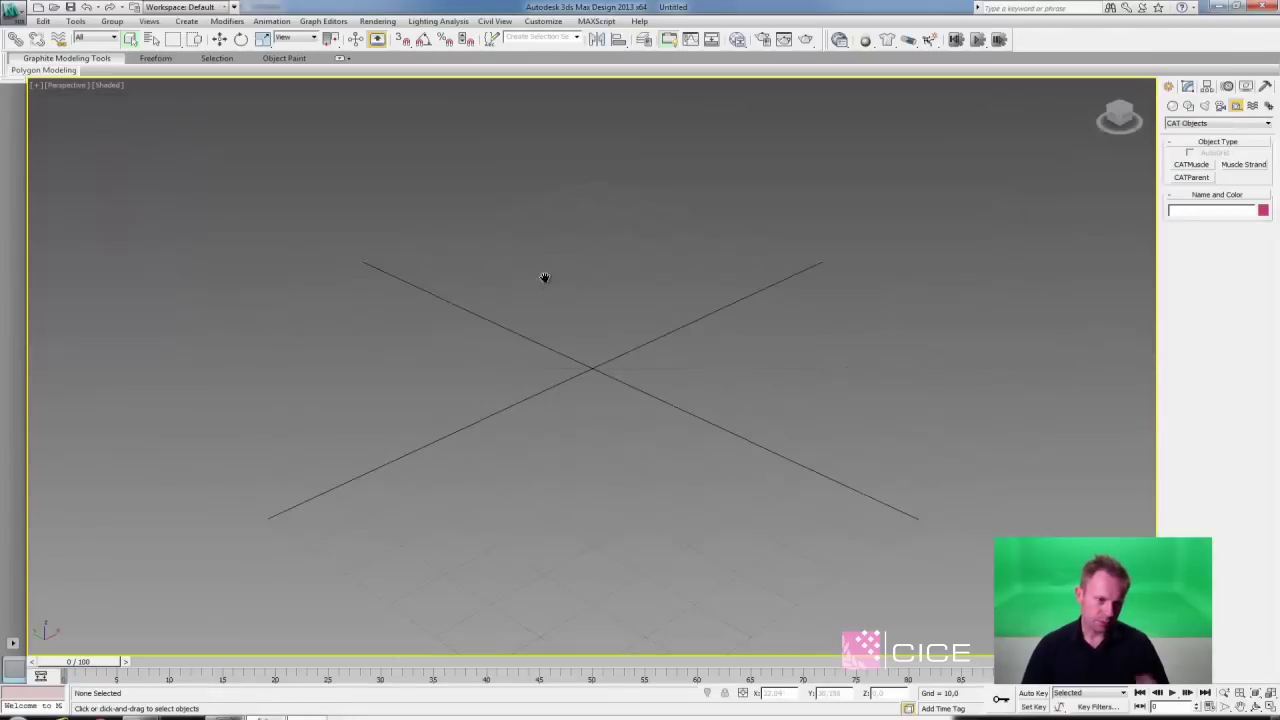
Hide the Graphite Modeling Tools ribbon and the viewport layout tab bar
middle_click_drag(546, 267, 546, 264)
key("alt")
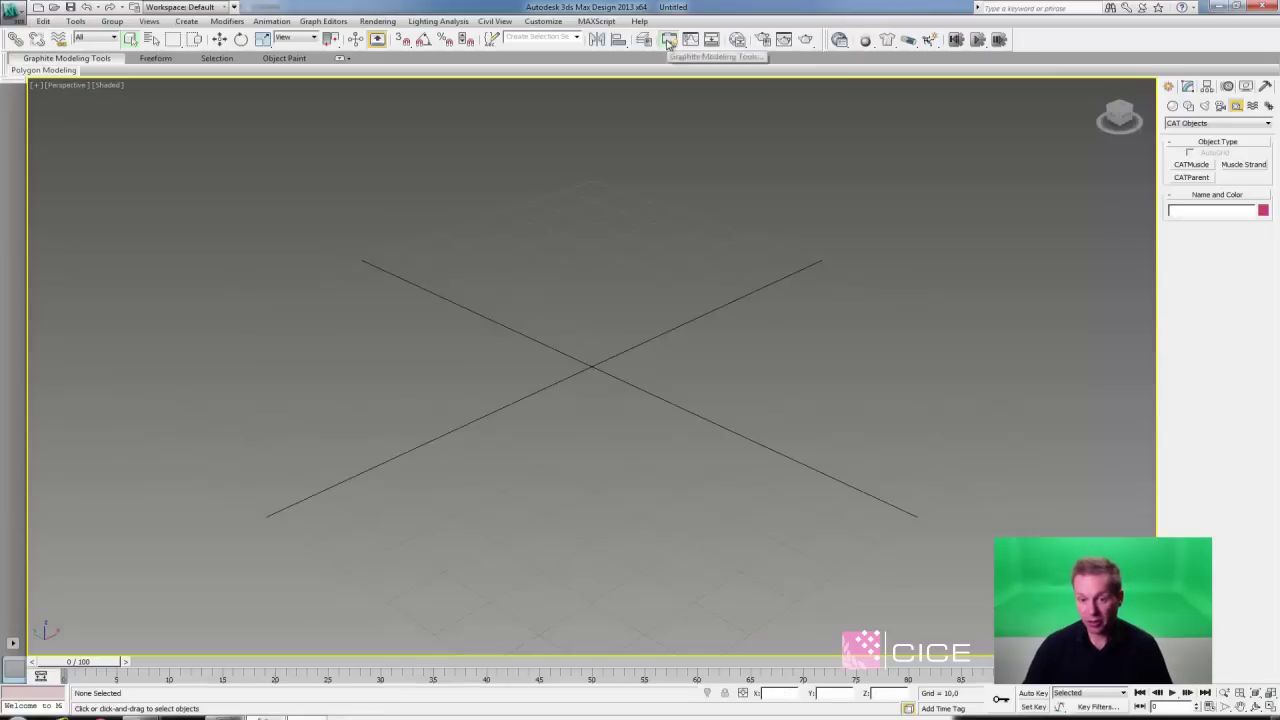
left_click(669, 39)
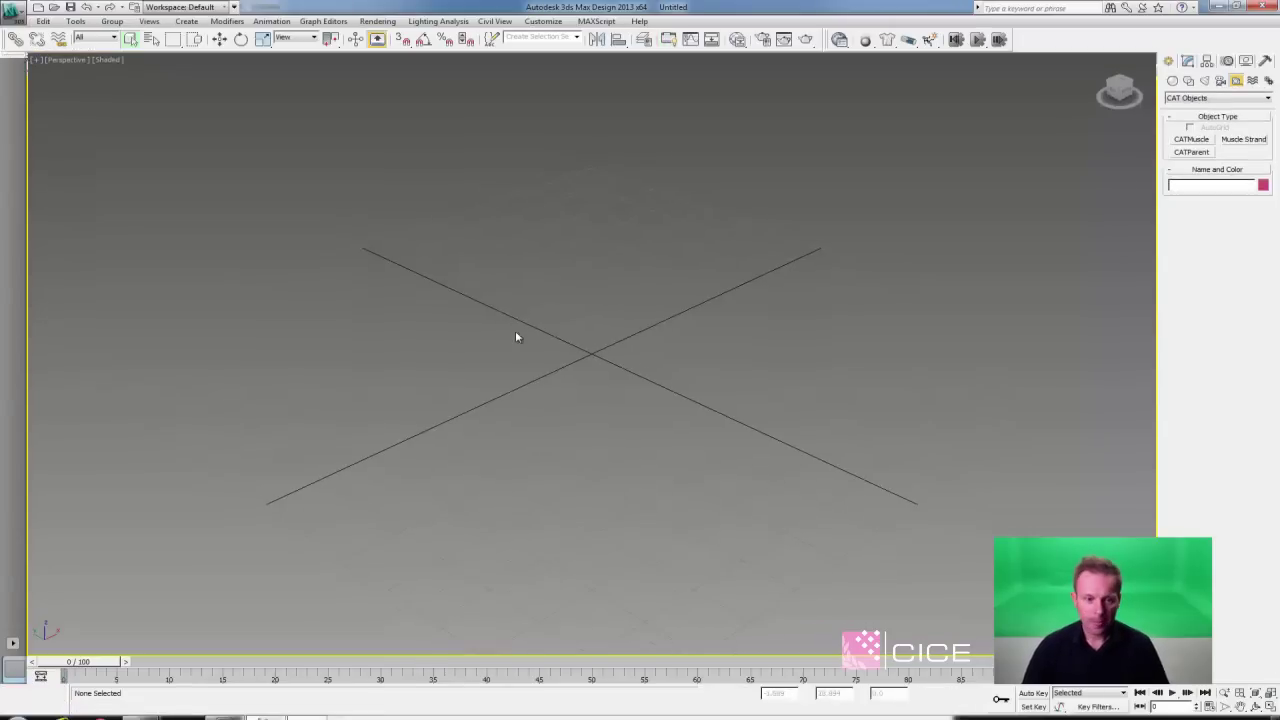
left_click(17, 64)
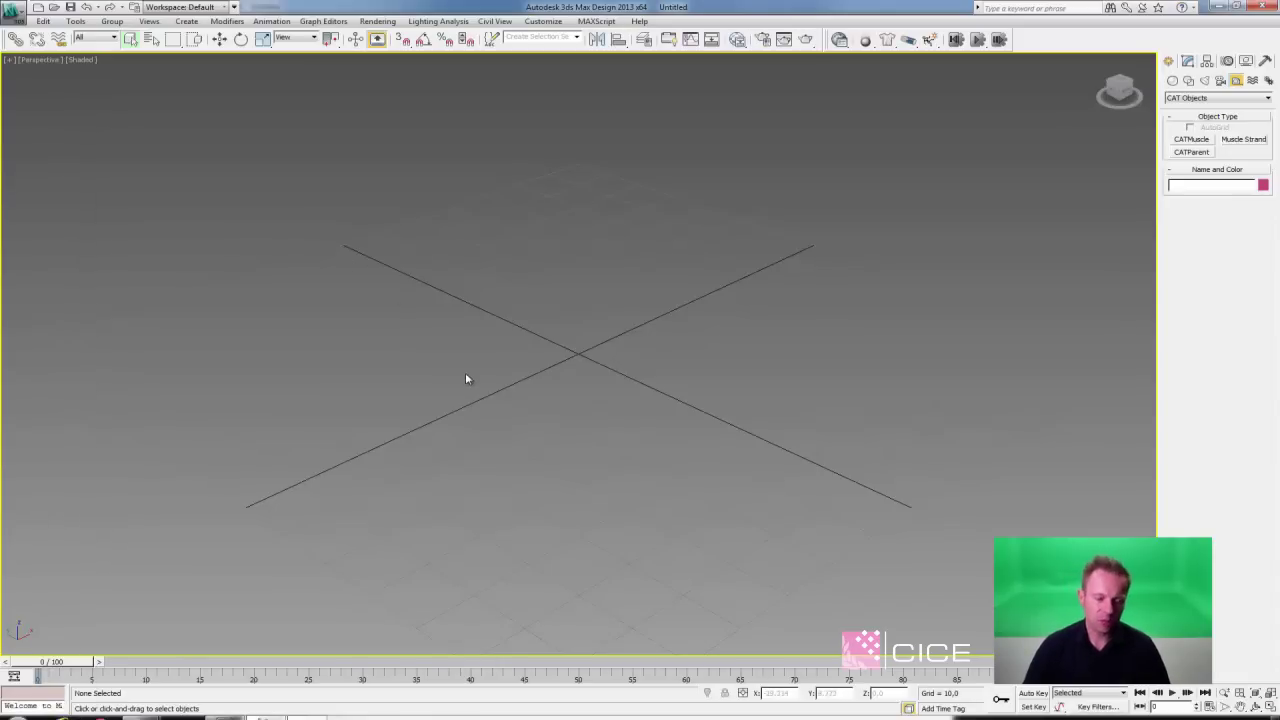
key("alt")
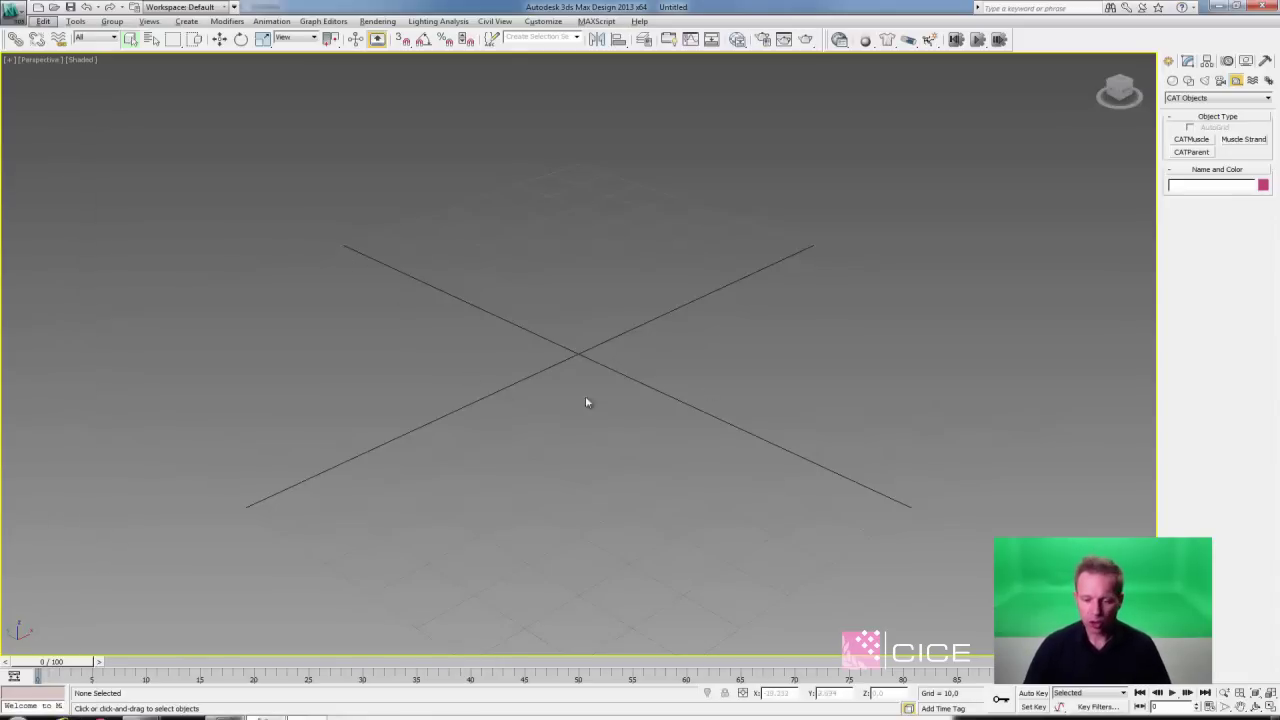
Create a CATParent rig with the Base Human preset near the origin of the Perspective view
left_click(1192, 151)
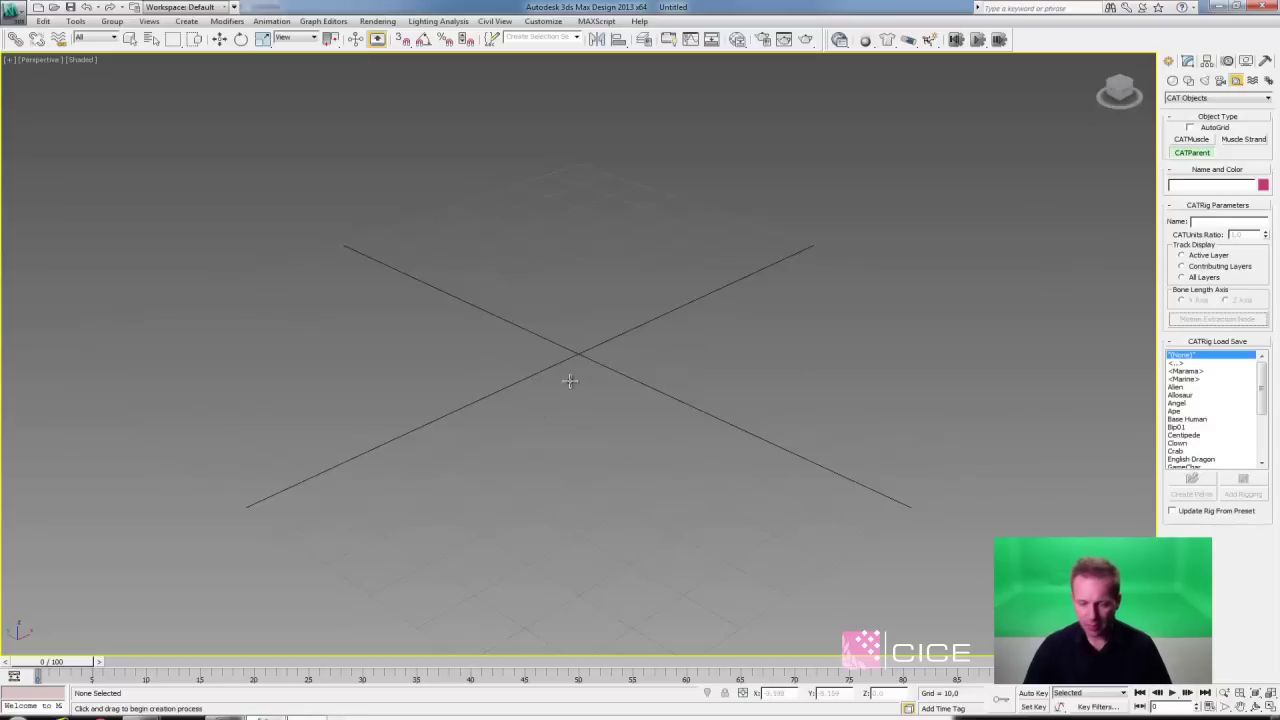
scroll(1262, 415, "down", 1)
scroll(1200, 425, "down", 1)
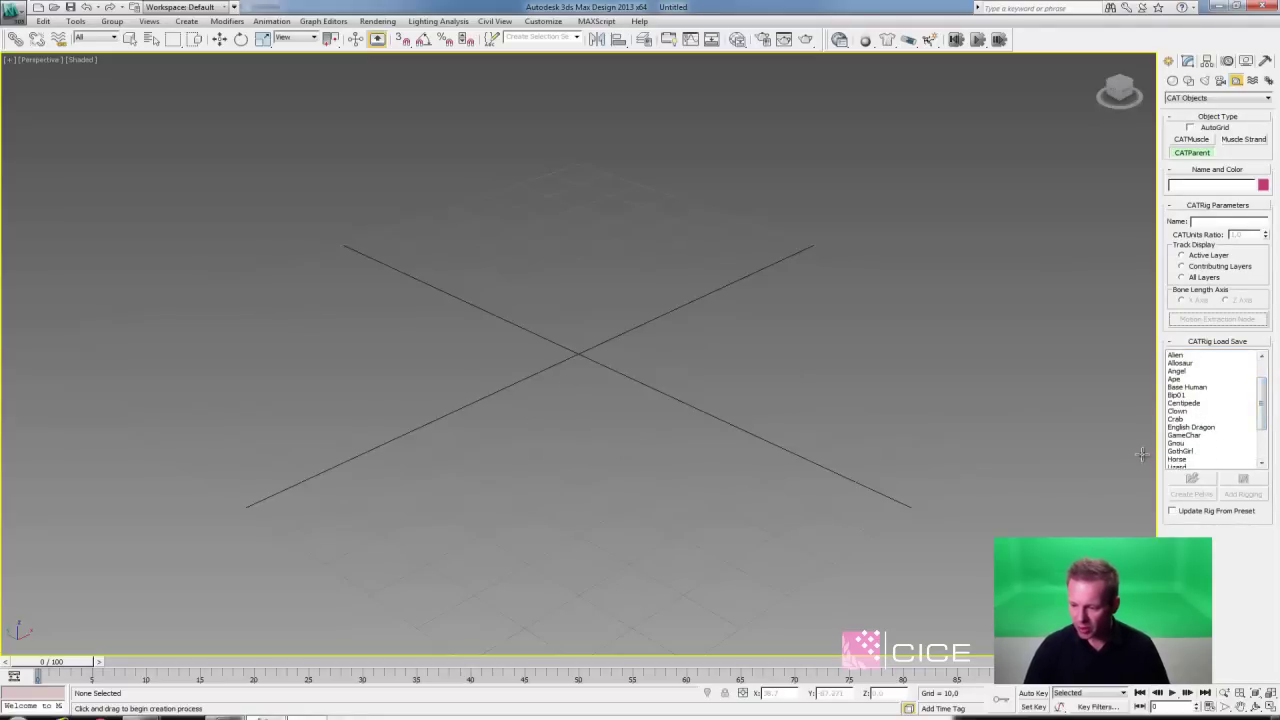
left_click(1185, 388)
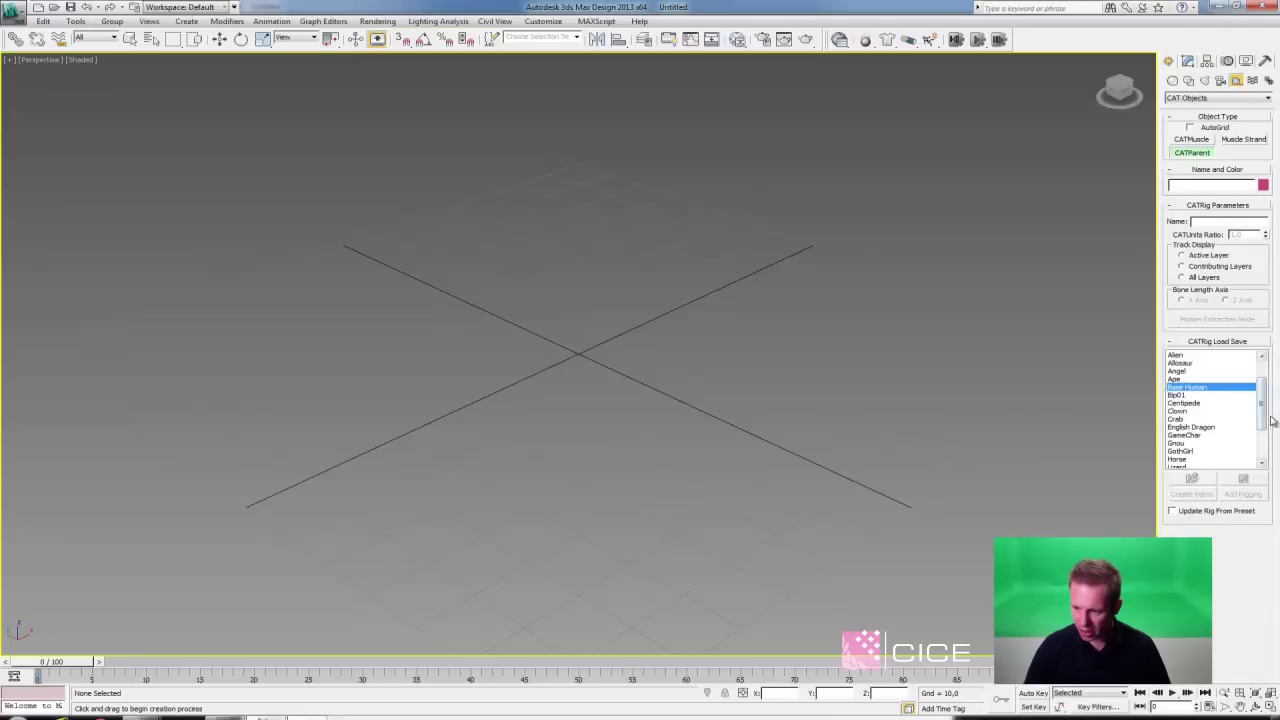
scroll(1262, 422, "up", 1)
left_click(1190, 428)
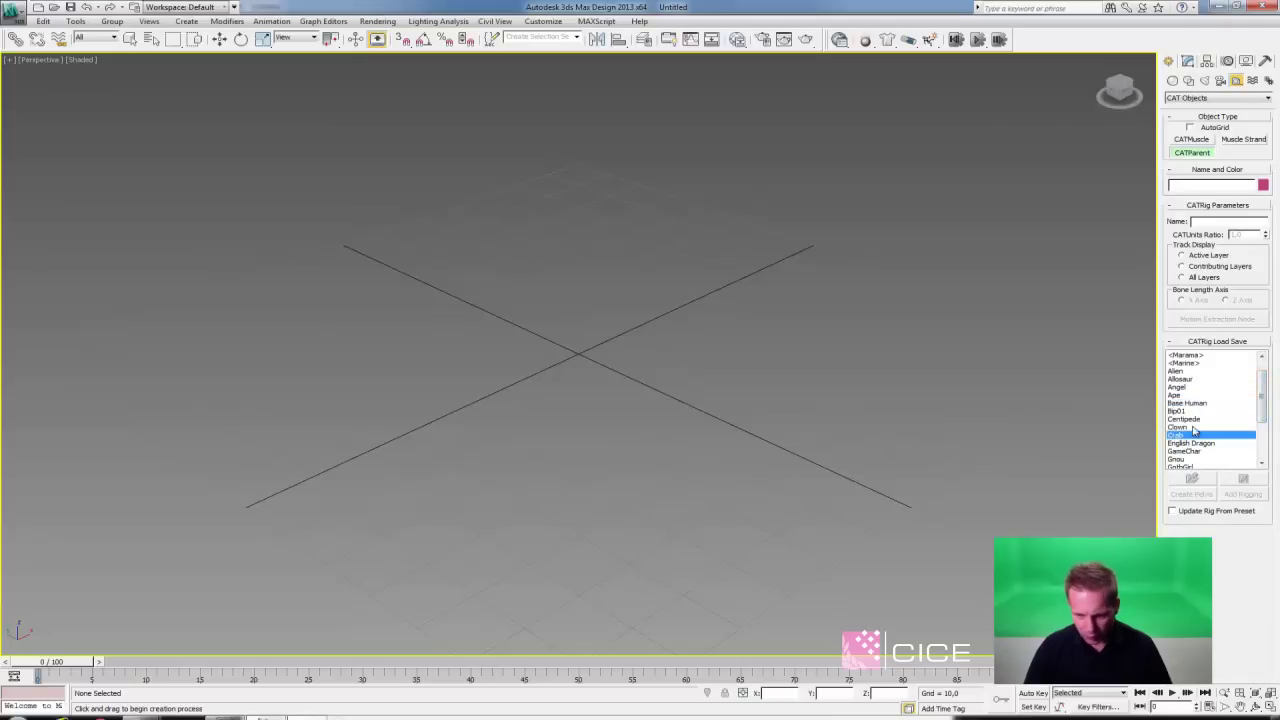
left_click(1192, 419)
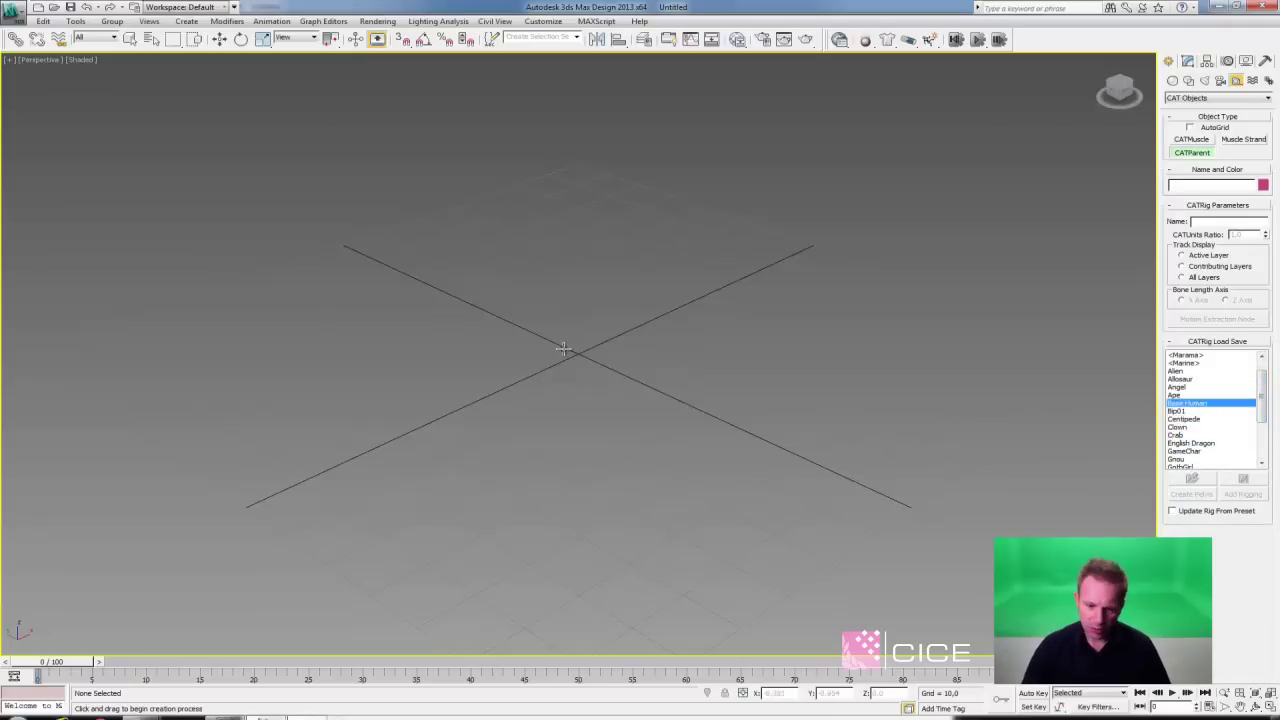
left_click_drag(573, 360, 640, 526)
right_click(632, 486)
Select the rig's green upper arm, show its limb and bone setup parameters, and open the Curve Editor for it
middle_click_drag(630, 479, 608, 402)
left_click(599, 259)
left_click(1188, 62)
middle_click_drag(830, 412, 722, 440, "alt")
key("c")
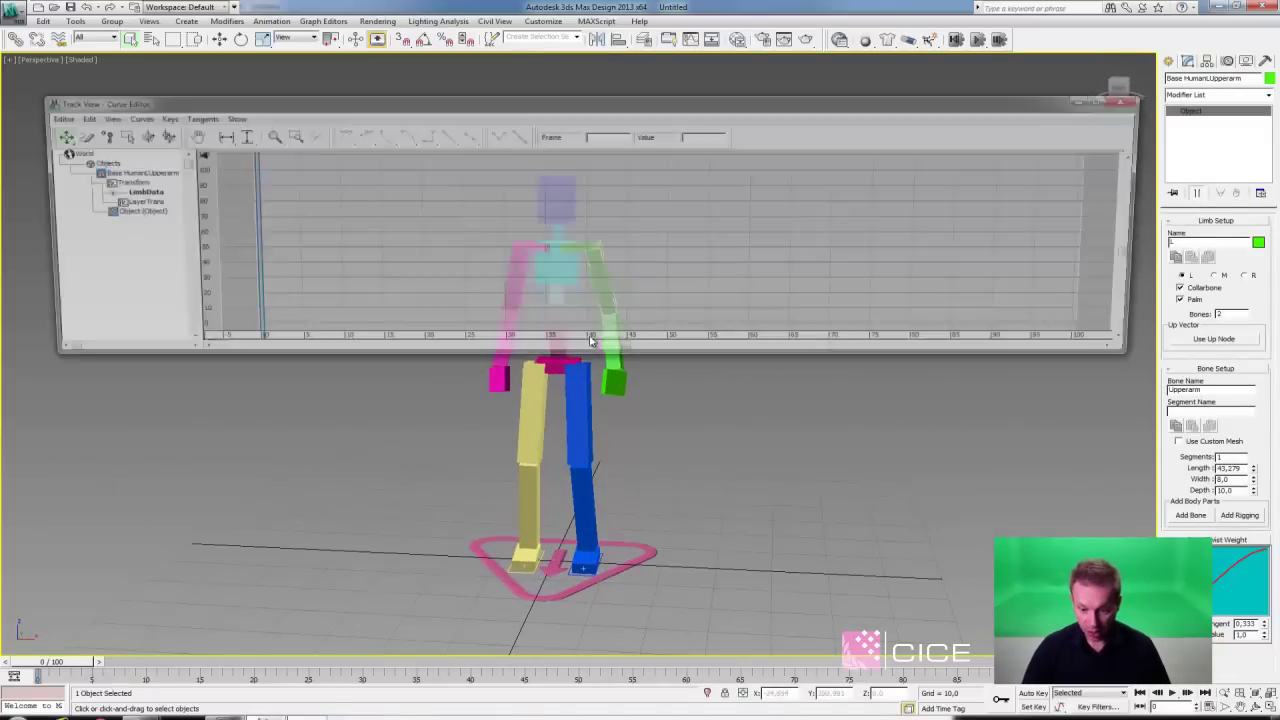
Close the Curve Editor and rotate the green upper arm outward so the arm is raised sideways to shoulder height
left_click(1140, 101)
middle_click_drag(545, 290, 621, 298, "alt")
right_click(621, 298)
left_click(645, 310)
left_click_drag(640, 195, 621, 139)
right_click(604, 321, "alt")
left_click(626, 306)
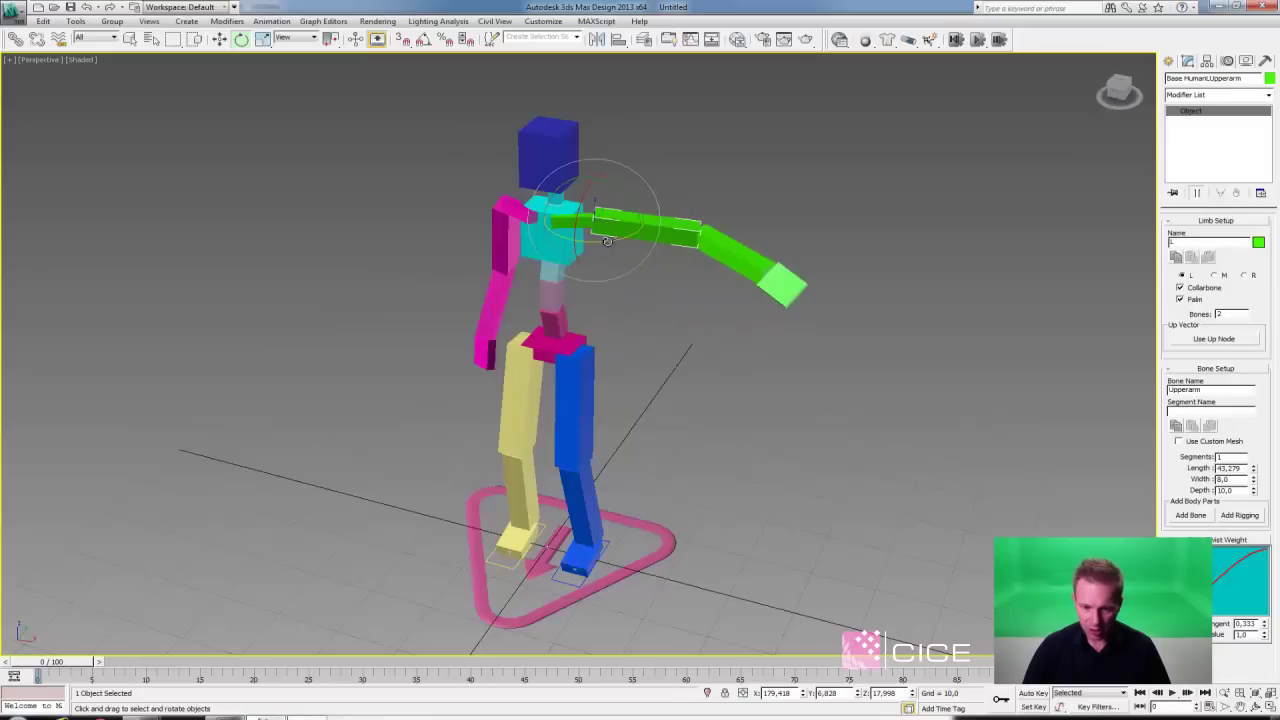
left_click_drag(608, 243, 582, 245)
left_click_drag(555, 193, 580, 220)
Rotate the green forearm and palm to bring them into line with the raised upper arm
middle_click_drag(655, 259, 654, 262, "alt")
left_click(662, 298)
left_click_drag(662, 298, 716, 303)
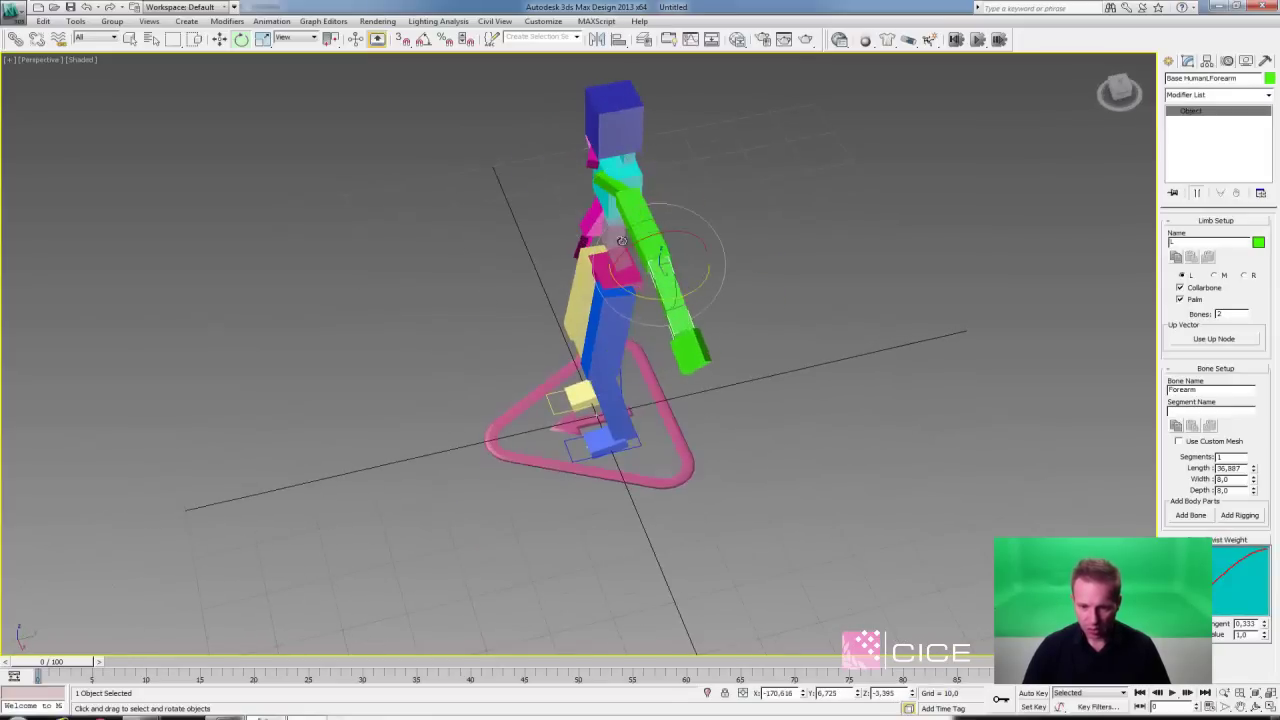
left_click(672, 322)
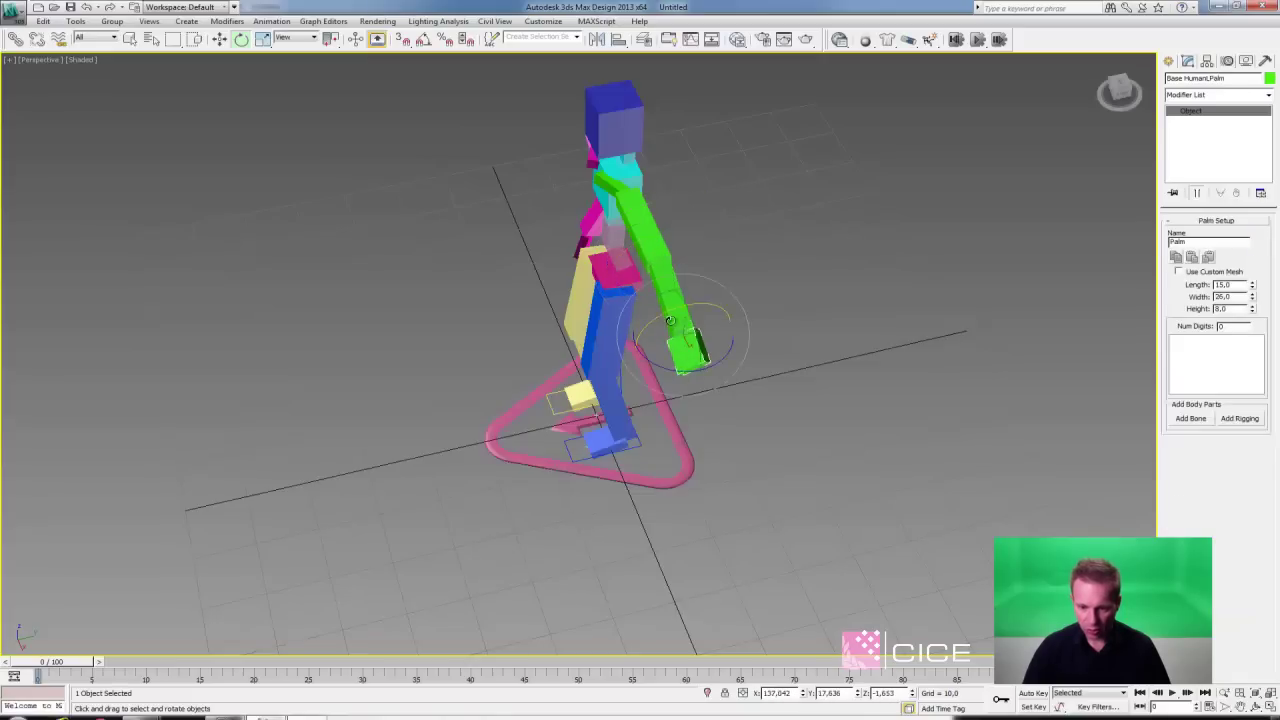
left_click_drag(666, 313, 684, 321)
left_click_drag(687, 373, 679, 352)
Refine the rotations of the green forearm and palm until the whole arm is straight in a T-pose
left_click(645, 302)
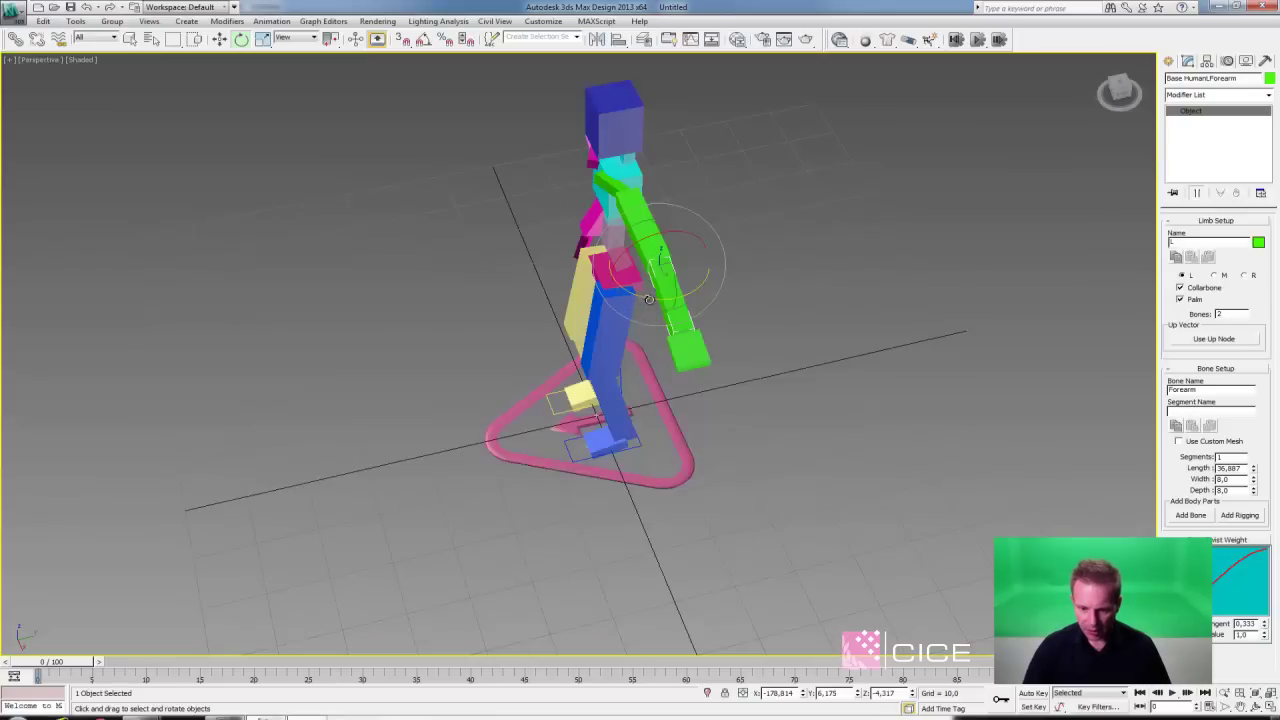
left_click_drag(649, 299, 664, 304)
left_click(702, 337)
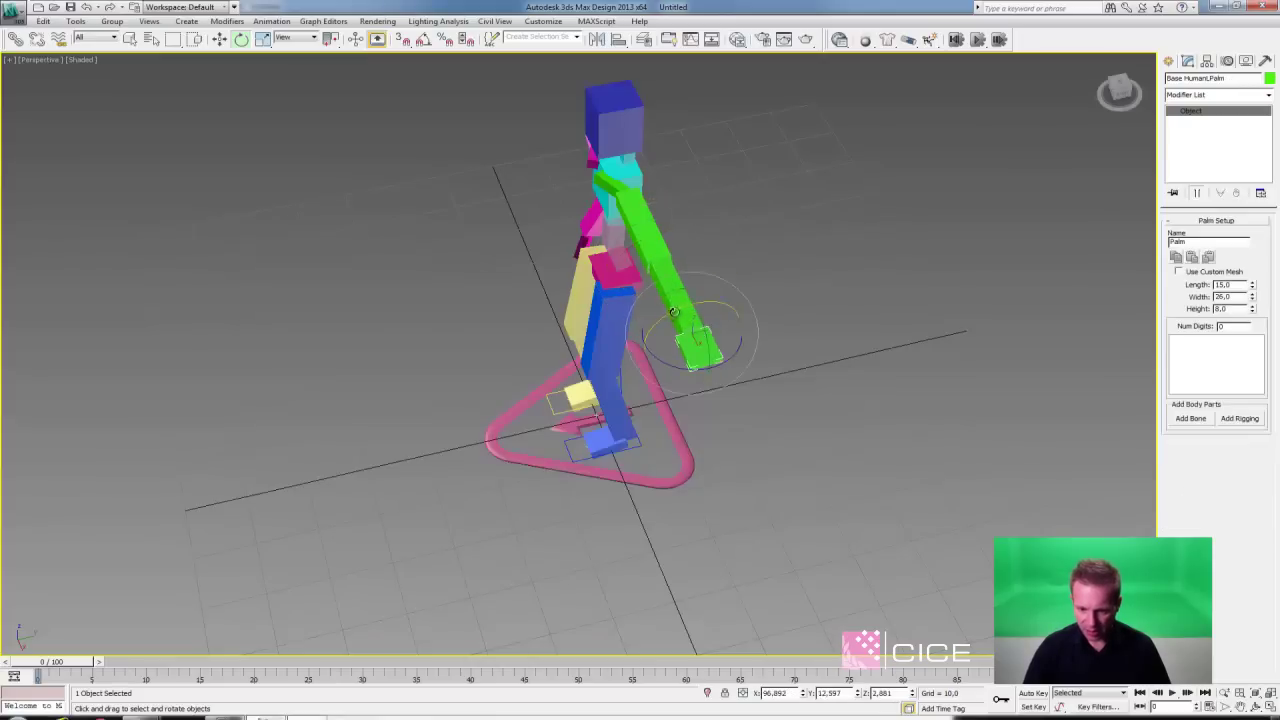
middle_click_drag(690, 340, 730, 342, "alt")
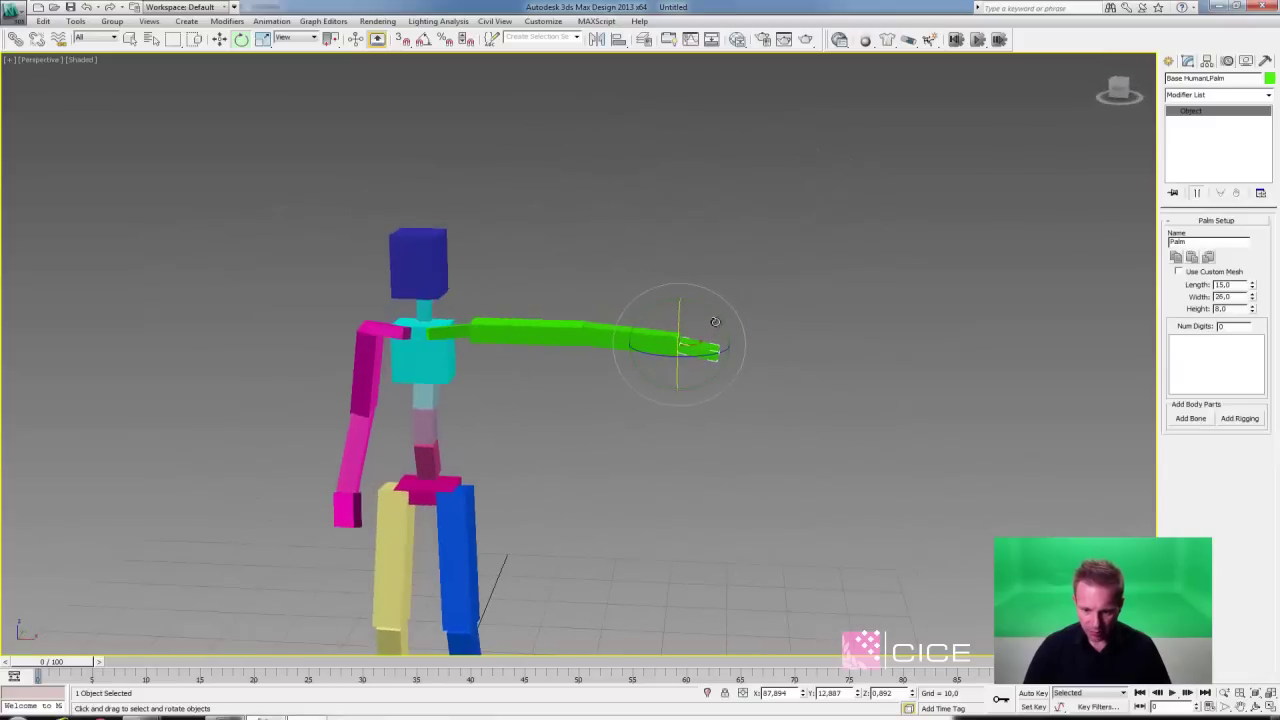
left_click(618, 338)
left_click_drag(620, 302, 627, 304)
left_click(712, 333)
left_click_drag(718, 305, 724, 310)
middle_click_drag(687, 446, 671, 387, "alt")
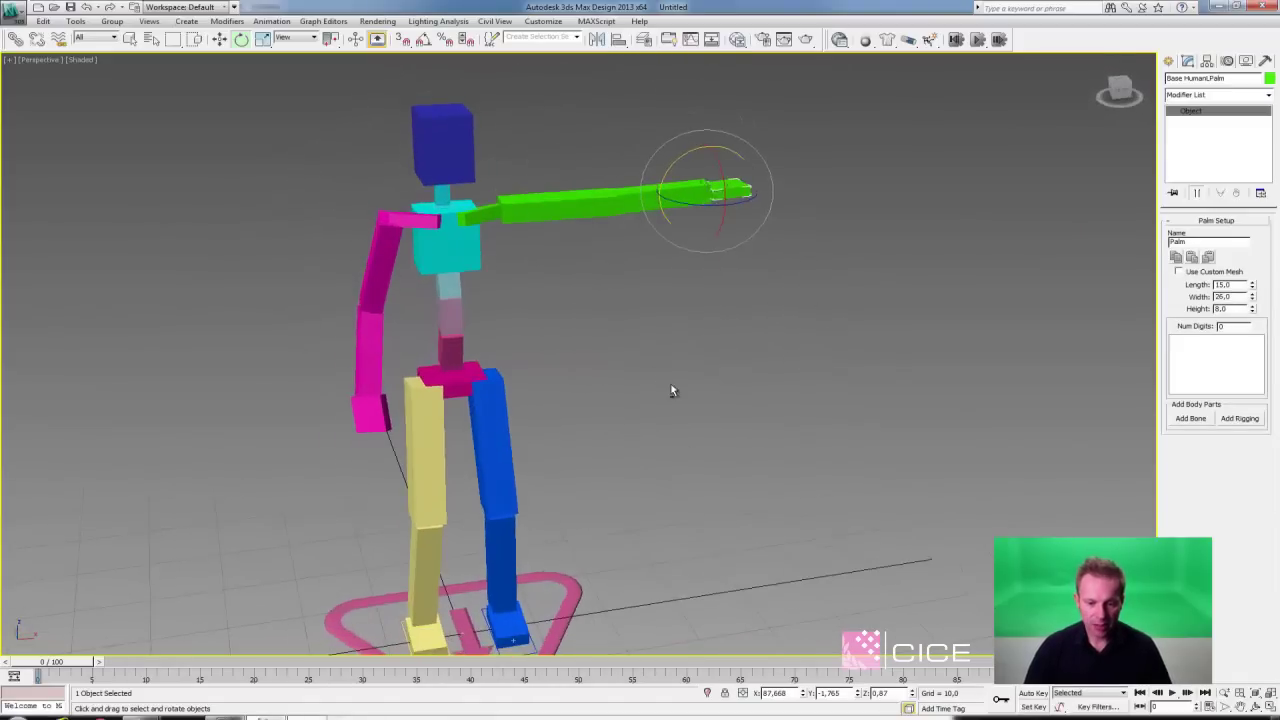
Copy the green arm's limb settings from its collarbone and paste them mirrored onto the magenta arm
left_click(484, 213)
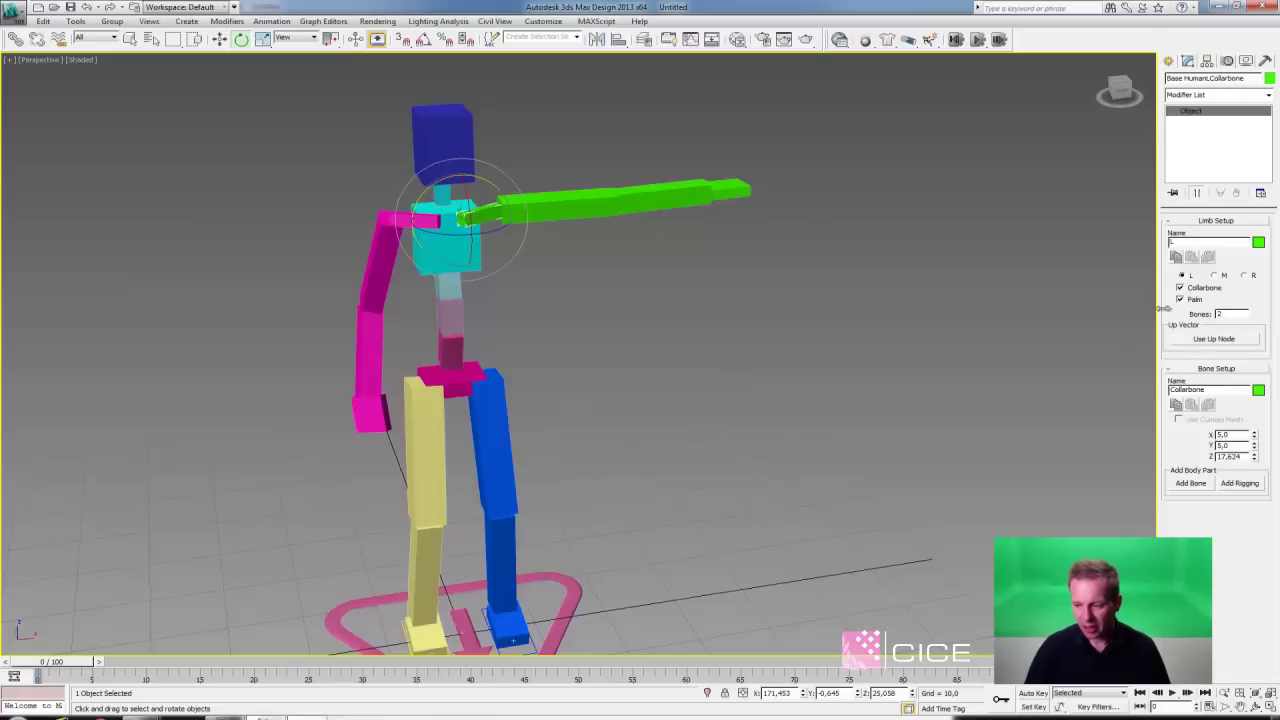
left_click(1207, 258)
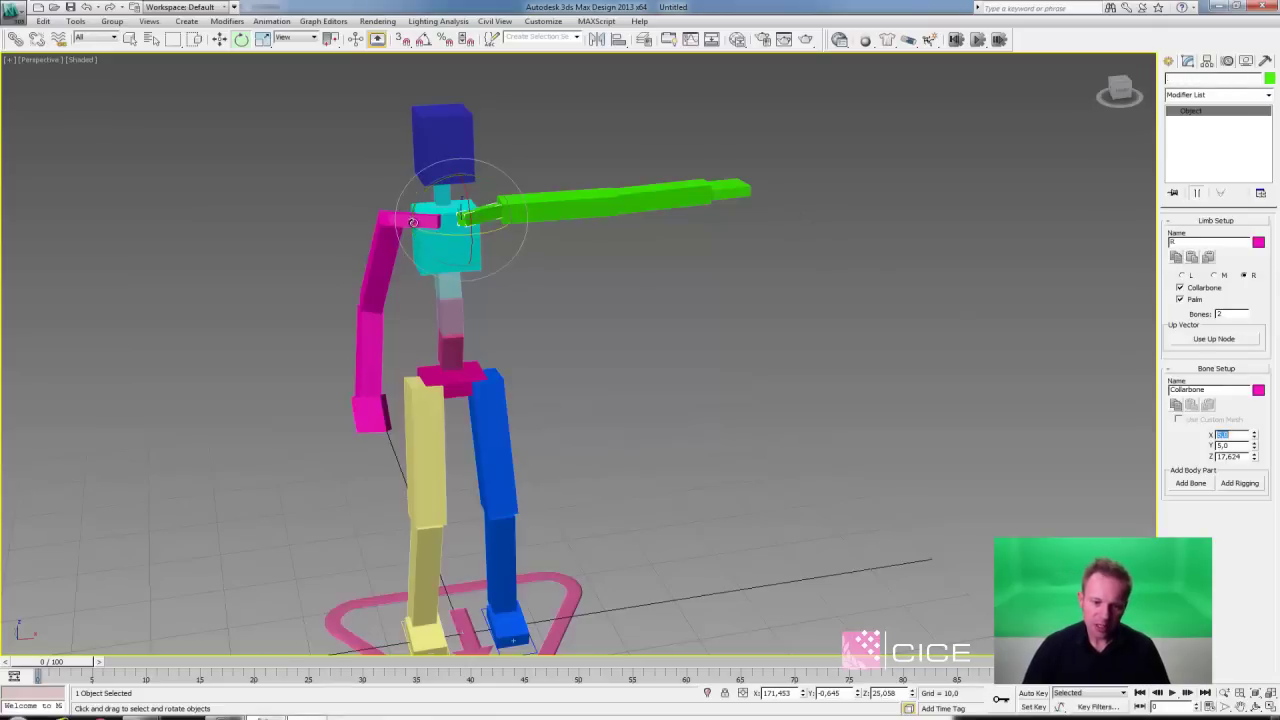
Add a bone to the rig's blue foot
middle_click_drag(551, 454, 652, 569, "alt")
scroll(662, 540, "down", 3)
scroll(651, 571, "up", 5)
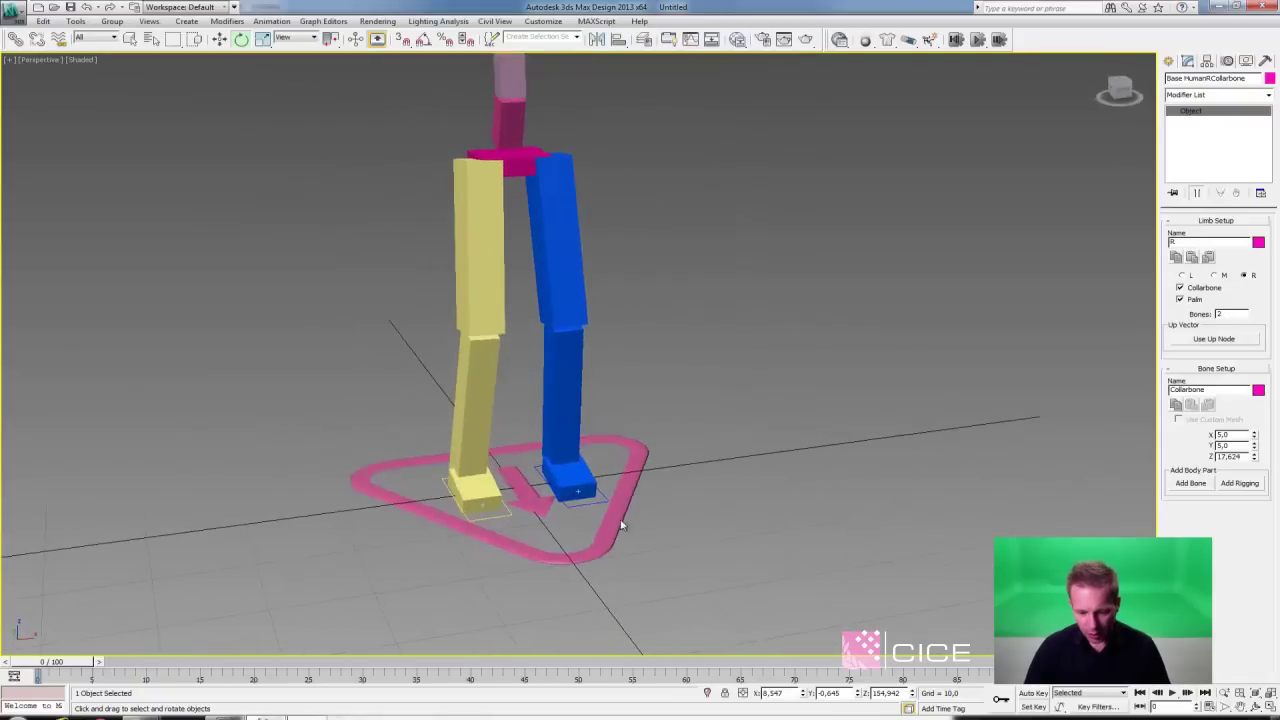
left_click(576, 476)
left_click(1190, 418)
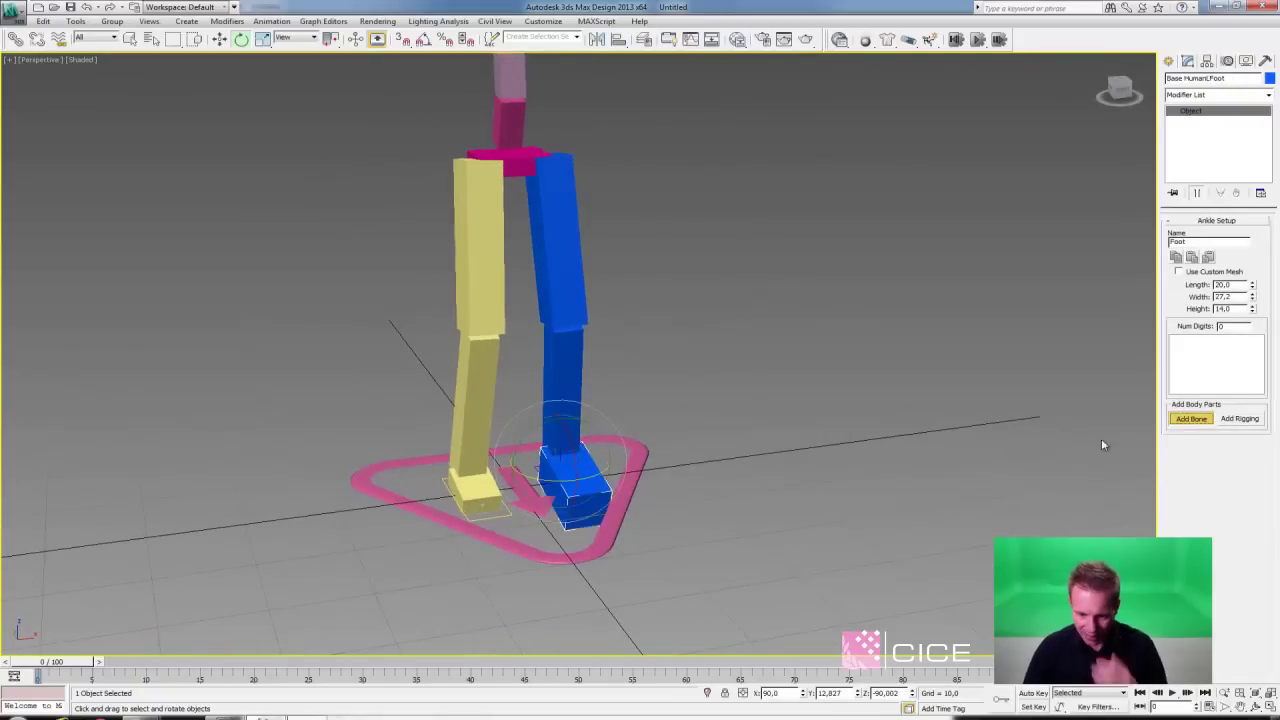
Select the added foot bone in wireframe display, move it to the front of the blue foot, and restore shaded display
middle_click_drag(575, 546, 616, 534, "alt")
key("w")
scroll(595, 500, "up", 3)
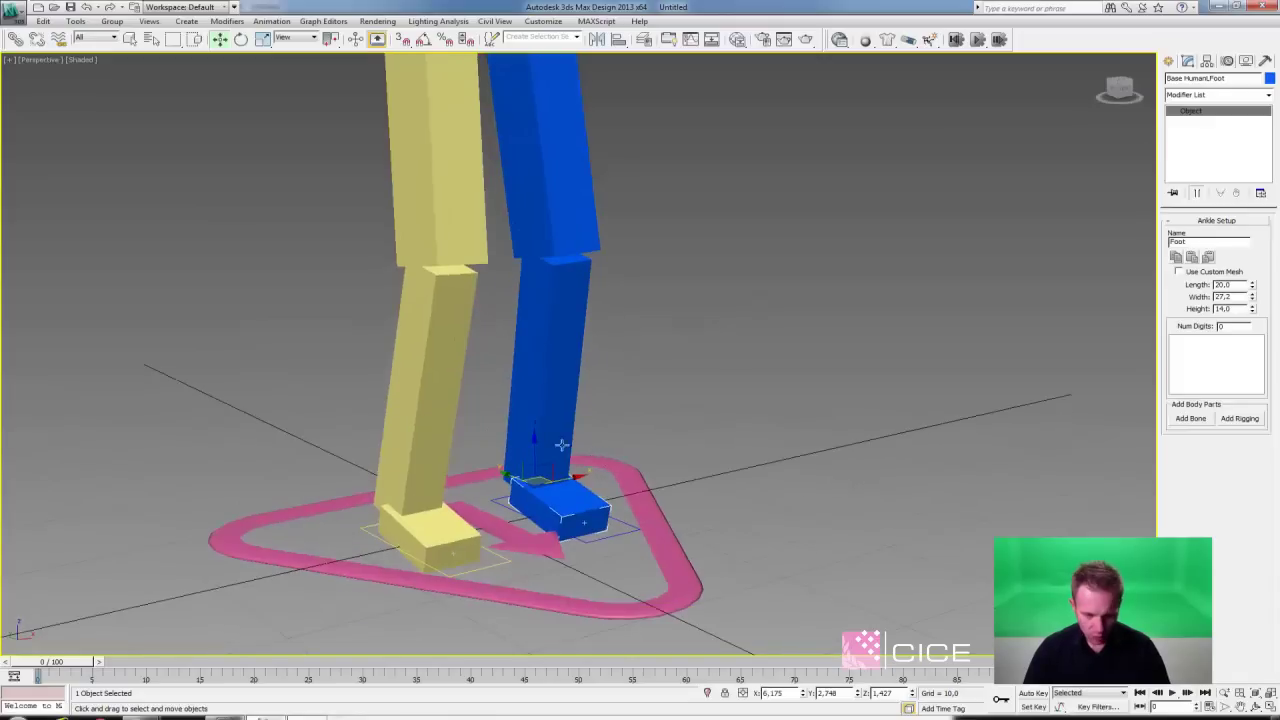
key("F3")
left_click(550, 502)
middle_click_drag(550, 502, 528, 470, "alt")
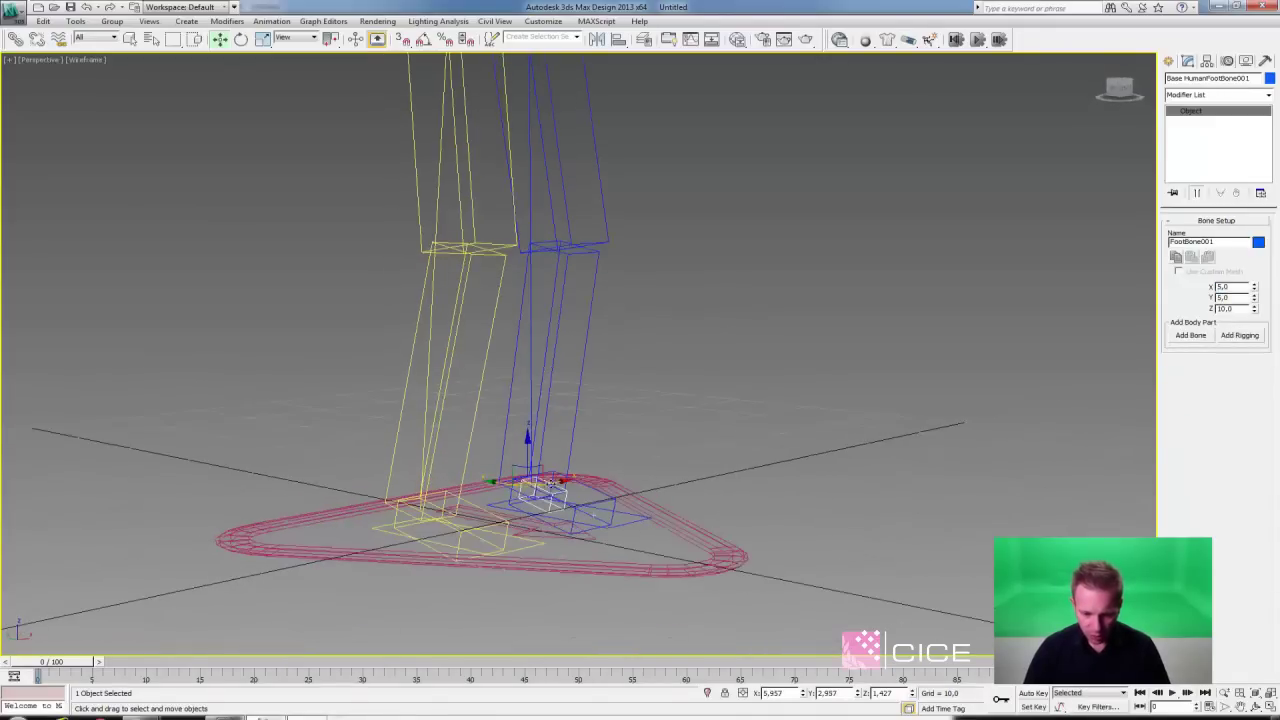
left_click_drag(528, 470, 575, 490)
key("F3")
Rotate the blue toe bone about its X axis and reposition it against the front of the foot
middle_click_drag(575, 490, 623, 534, "alt")
right_click(623, 534)
left_click(635, 555)
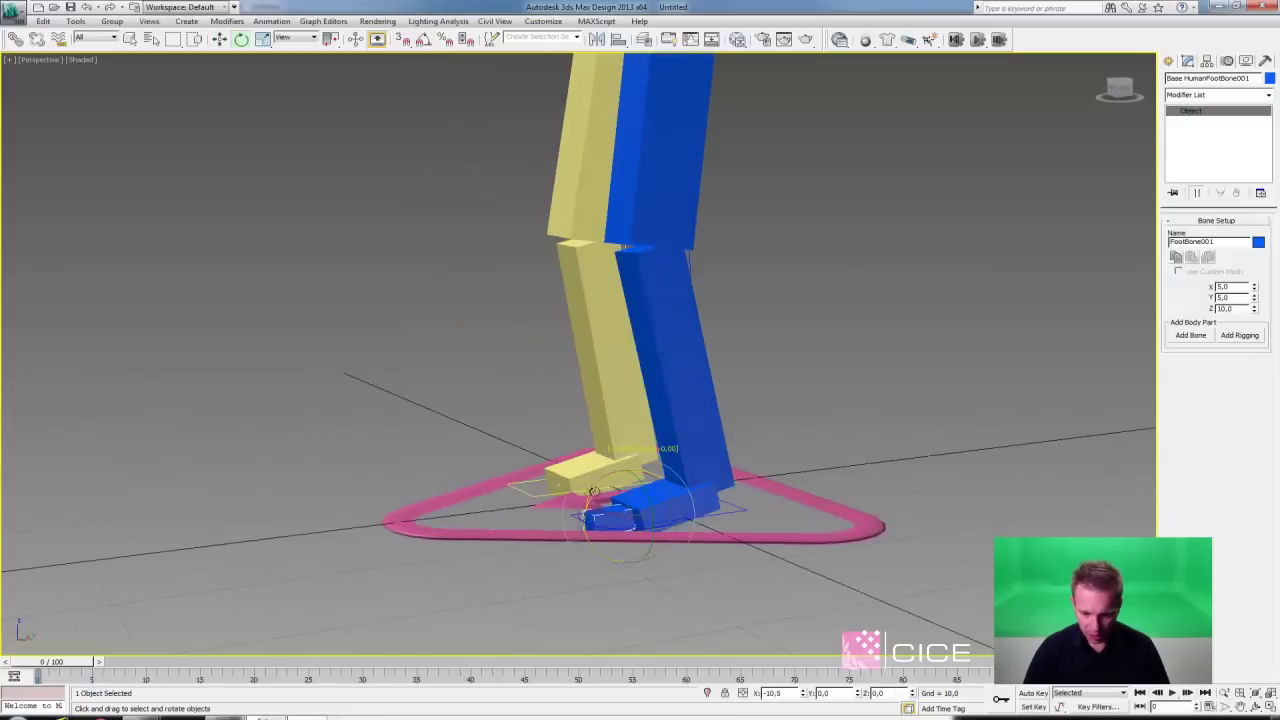
key("w")
middle_click_drag(664, 546, 651, 514, "alt")
left_click_drag(666, 512, 629, 477)
Scale the blue toe bone wider along X to about 12.2 units to match the foot
middle_click_drag(629, 478, 680, 554, "alt")
key("r")
key("r")
left_click_drag(668, 512, 720, 525)
Copy the blue leg's limb settings from its thigh and paste them mirrored onto the yellow leg
middle_click_drag(718, 526, 672, 530, "alt")
scroll(648, 563, "down", 3)
middle_click_drag(677, 325, 670, 378)
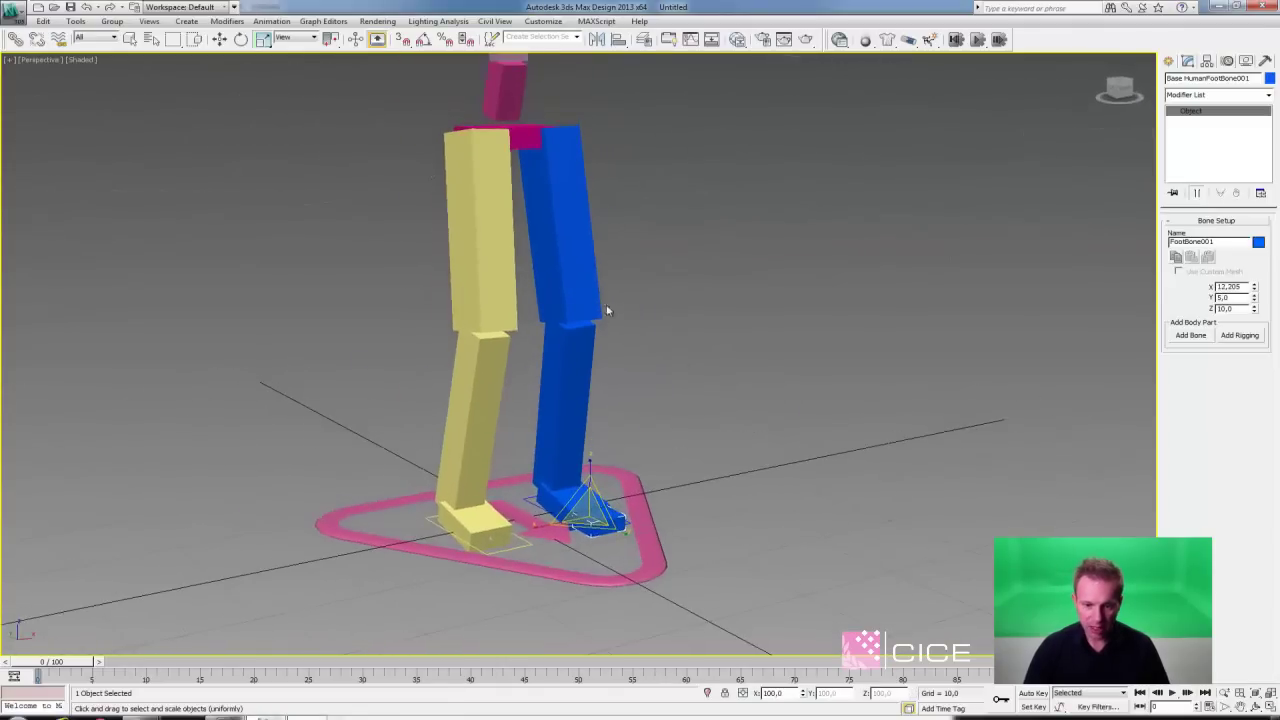
left_click(590, 306)
middle_click_drag(597, 347, 603, 257, "alt")
middle_click_drag(655, 455, 686, 469, "alt")
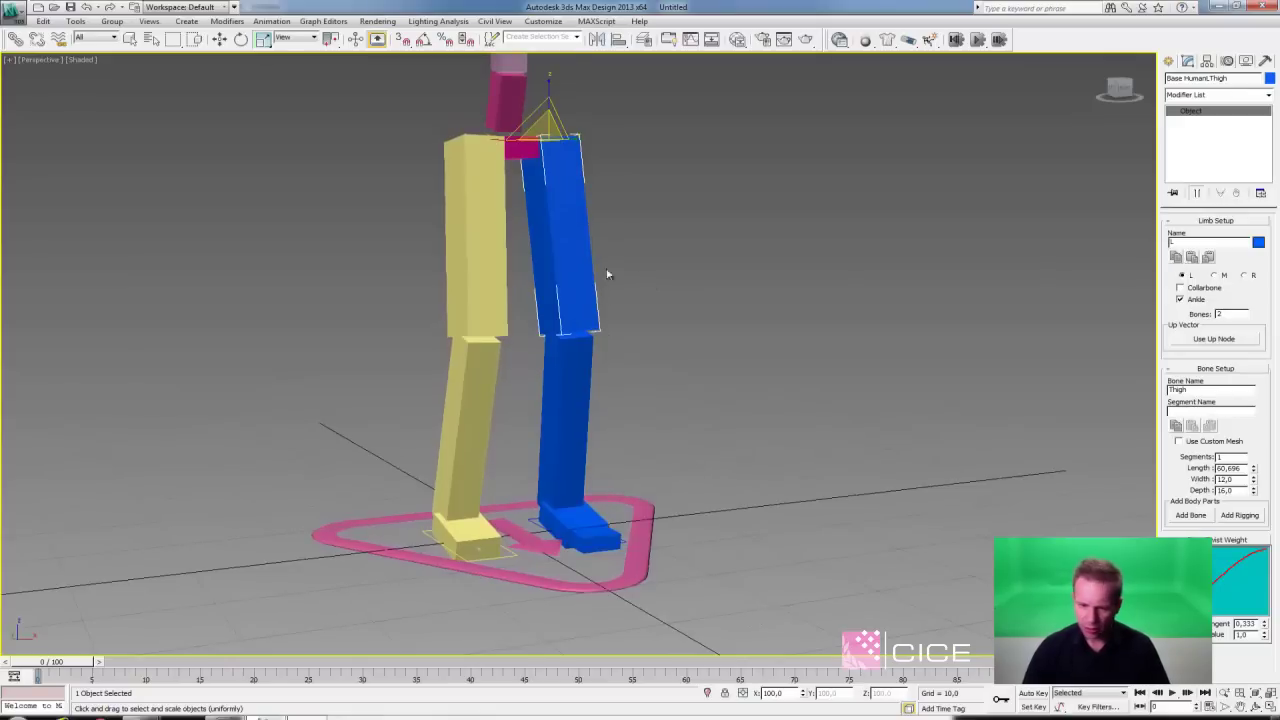
left_click(489, 271)
left_click(1208, 258)
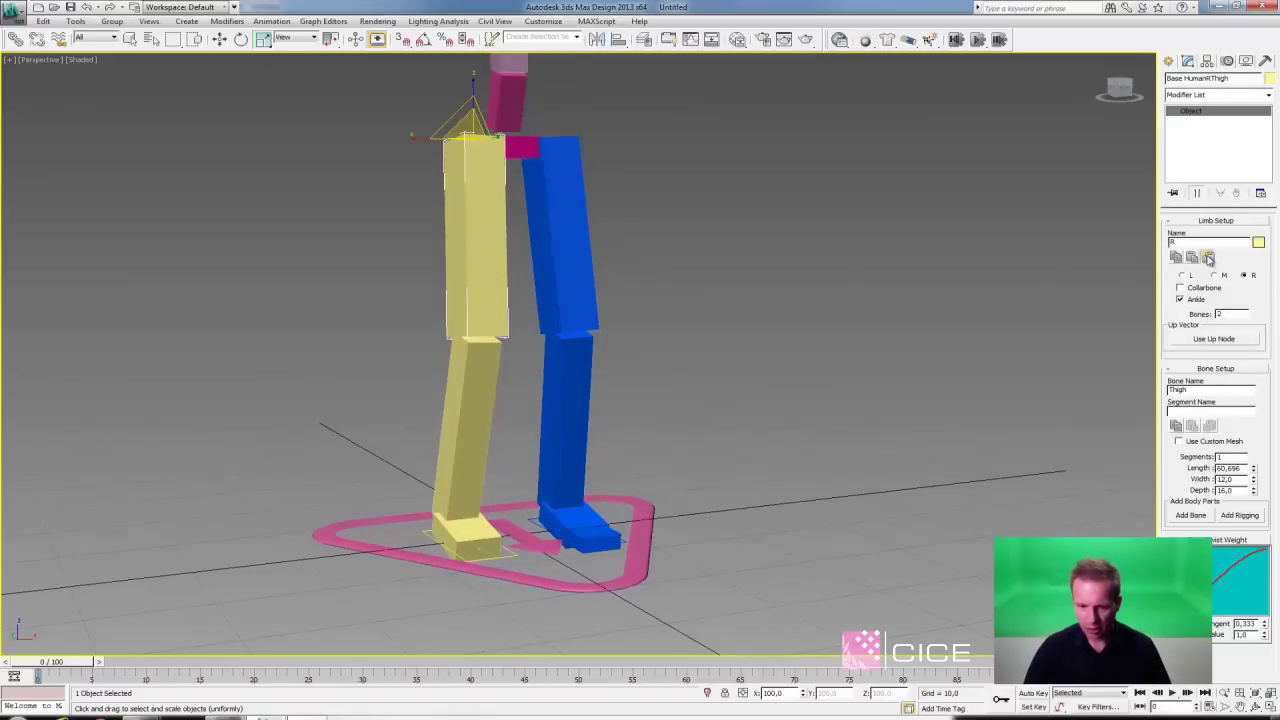
middle_click_drag(503, 467, 632, 601, "alt")
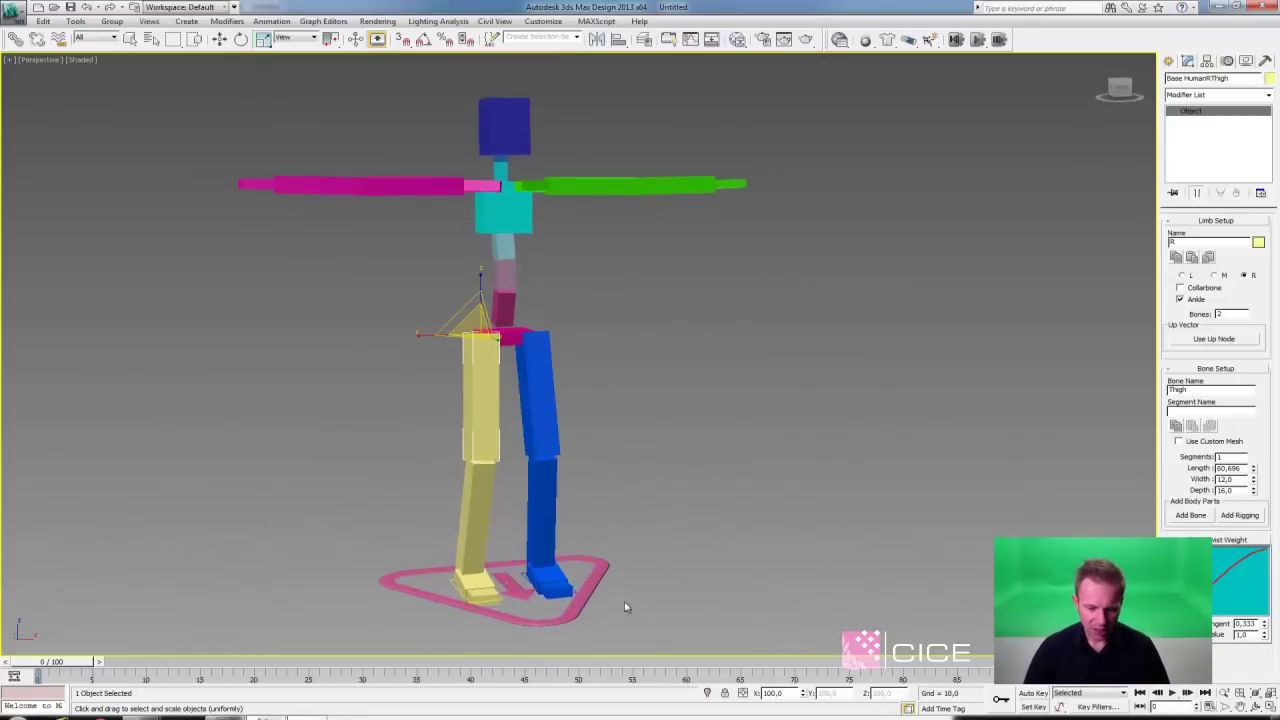
Select the rig's pelvis and send the character to MotionBuilder as a new scene
left_click(626, 606)
left_click(511, 334)
key("ctrl+e")
middle_click_drag(571, 406, 579, 427, "alt")
left_click(14, 10)
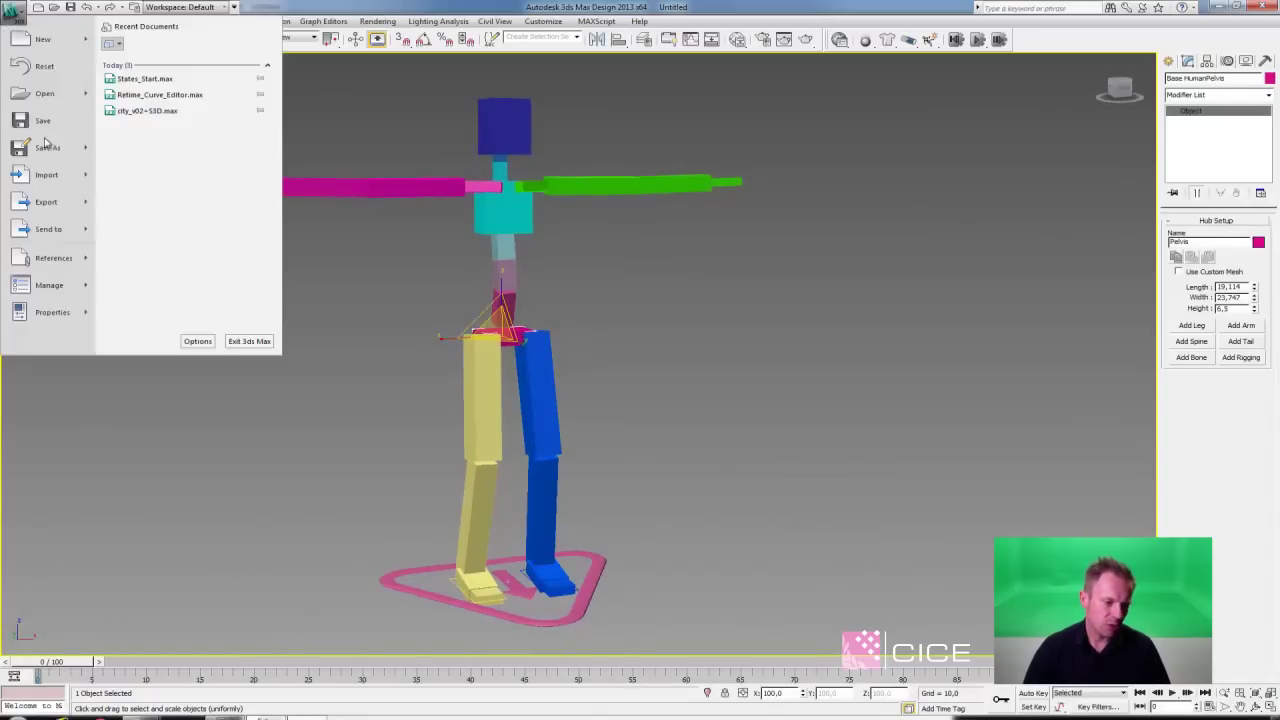
mouse_move(60, 233)
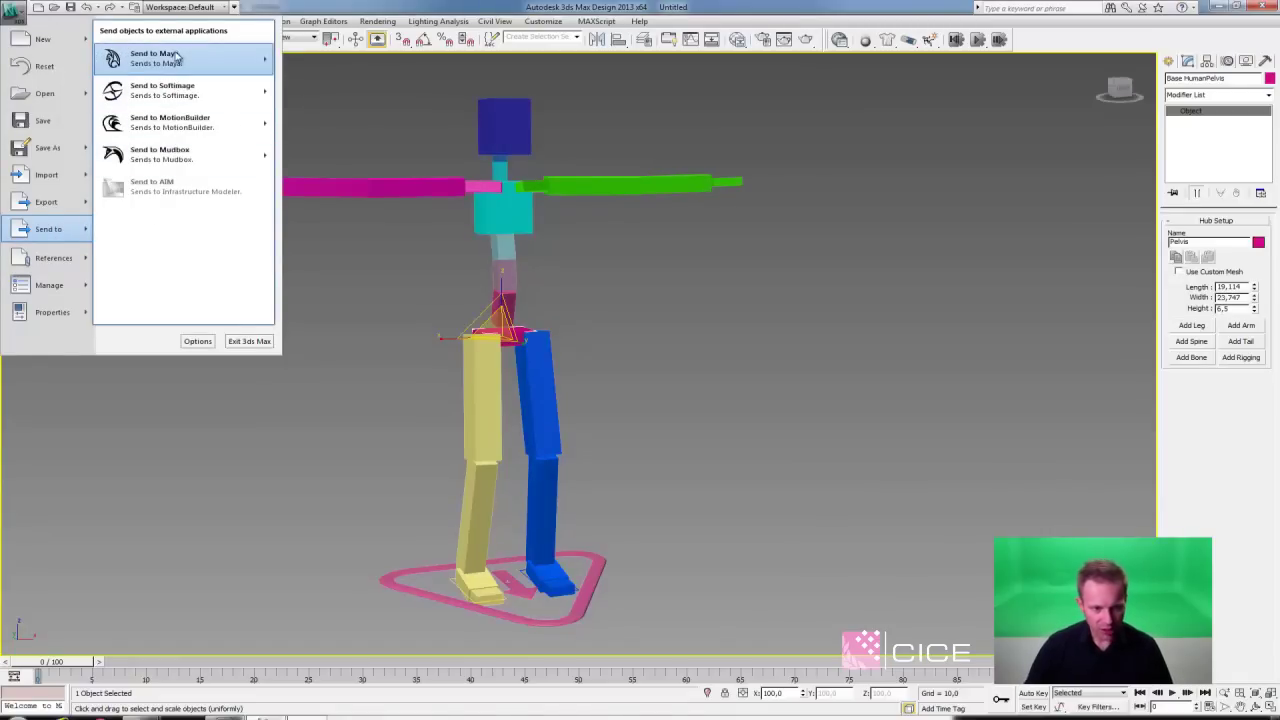
mouse_move(177, 172)
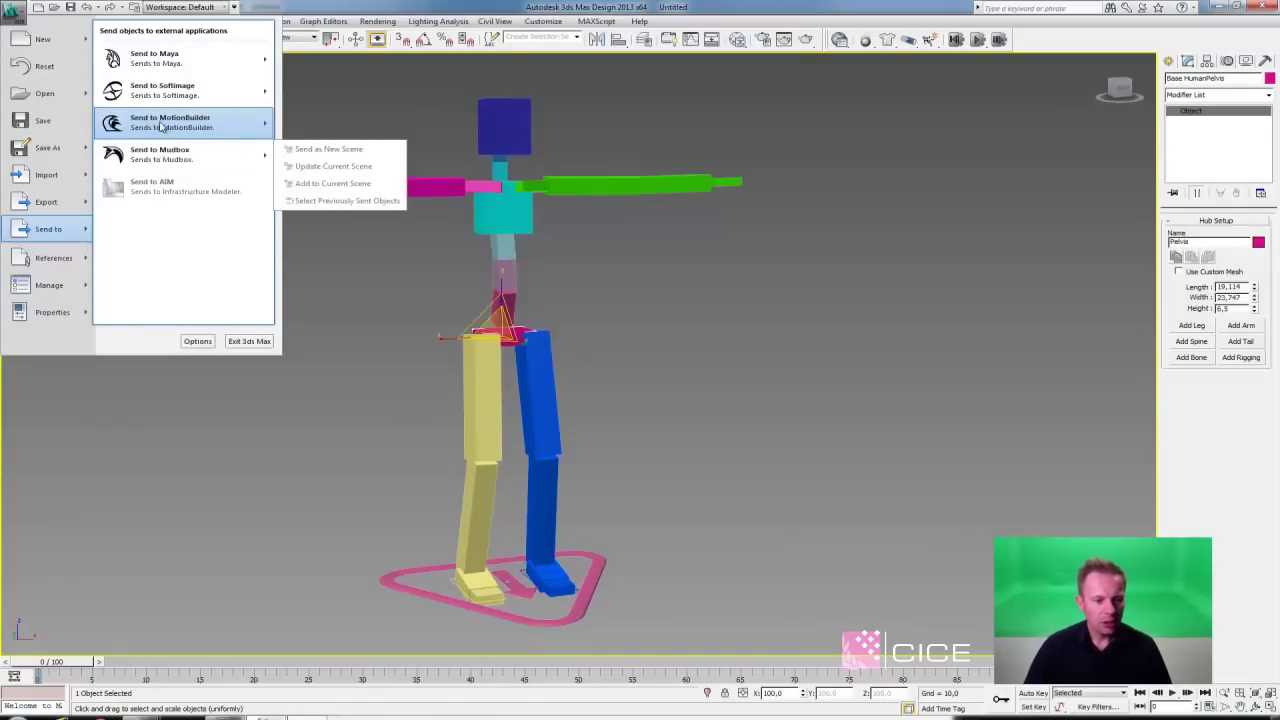
mouse_move(163, 124)
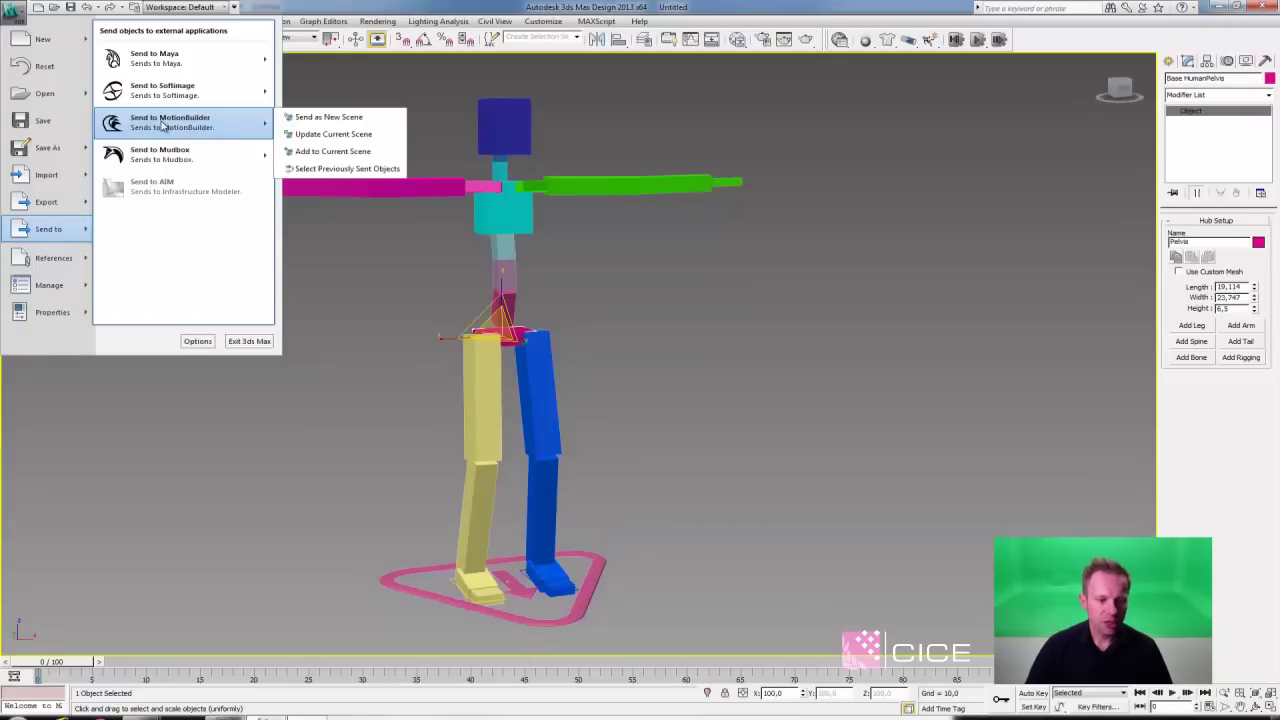
left_click(330, 117)
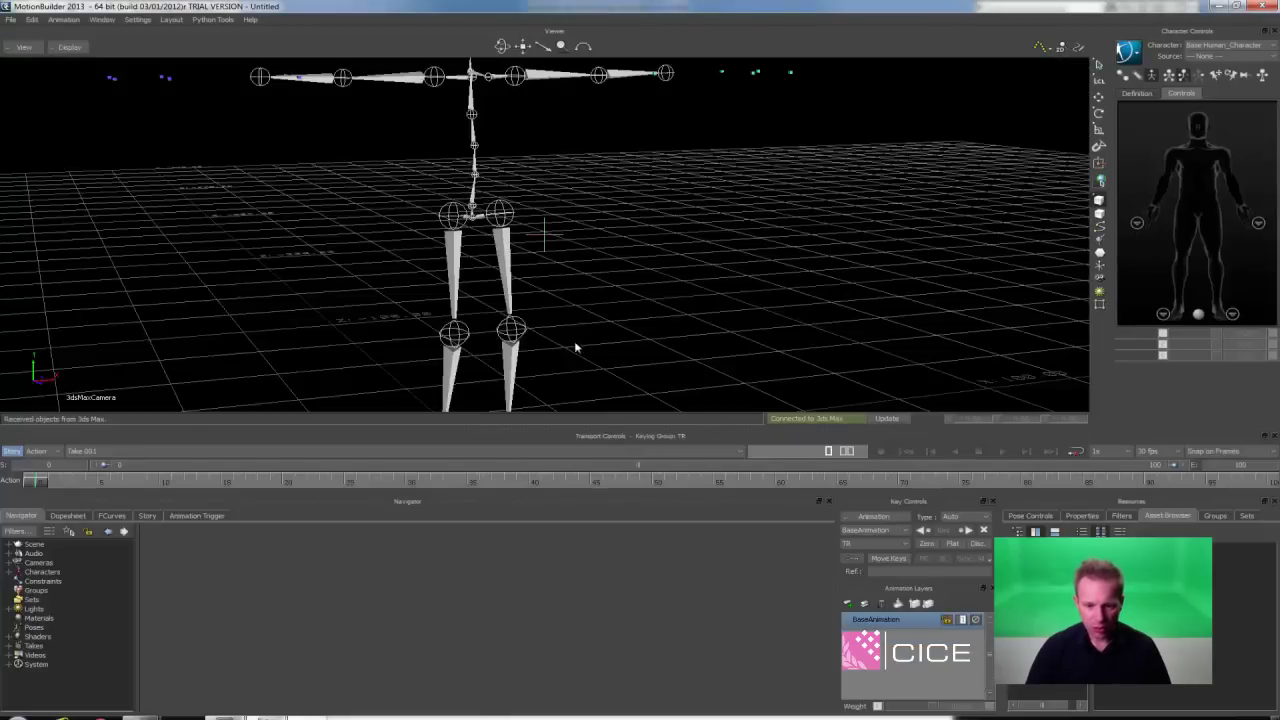
Set MotionBuilder's mouse and keyboard interaction mode to Maya
scroll(574, 353, "down", 2)
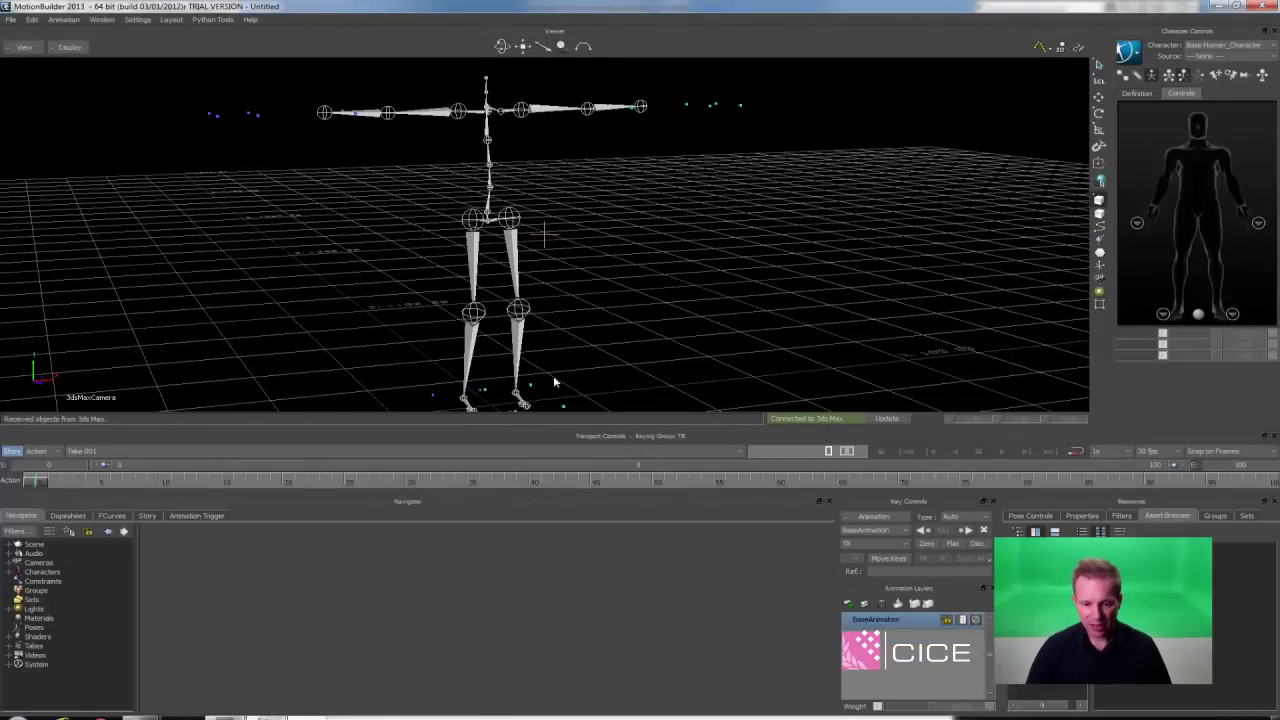
left_click(171, 20)
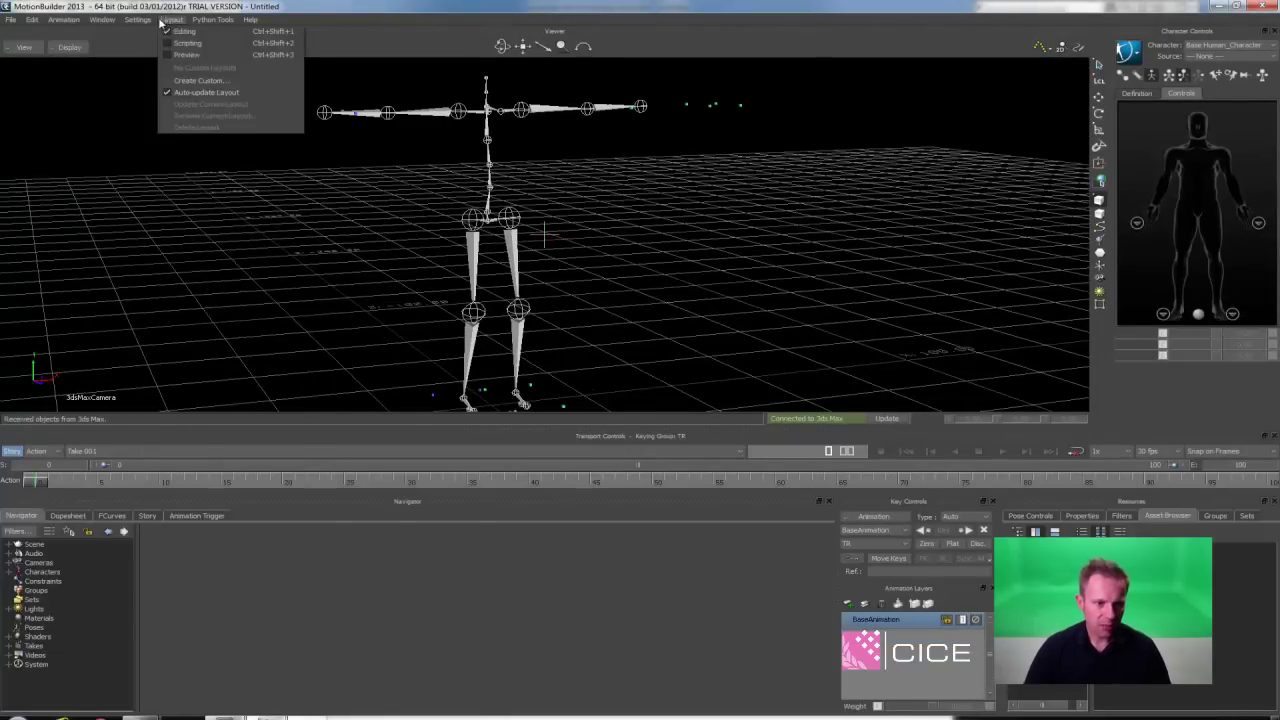
mouse_move(137, 20)
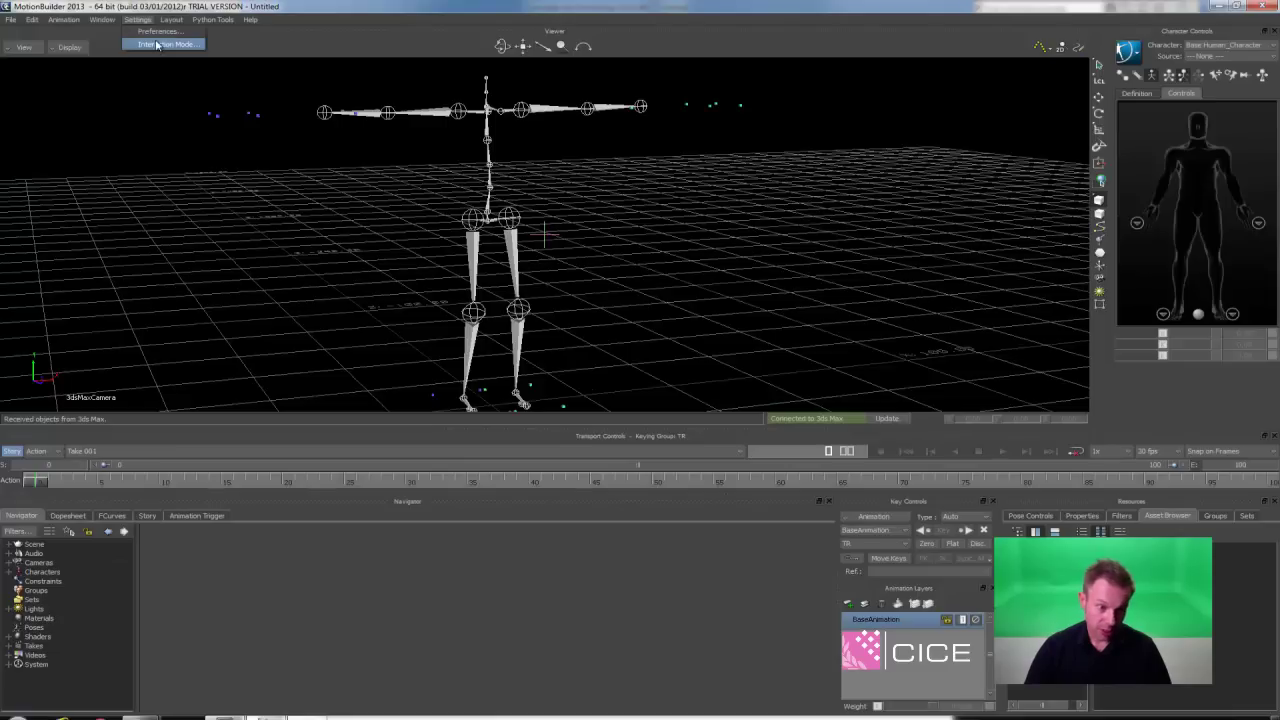
left_click(157, 45)
left_click(607, 389)
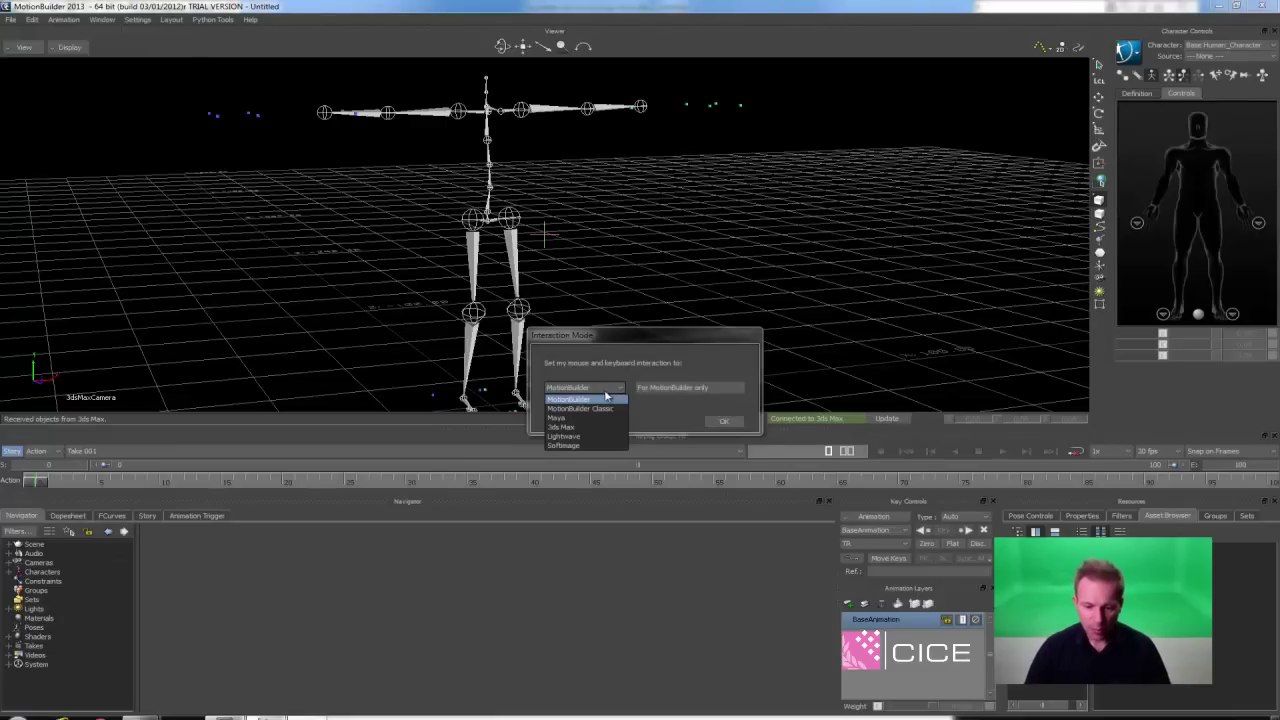
left_click(563, 426)
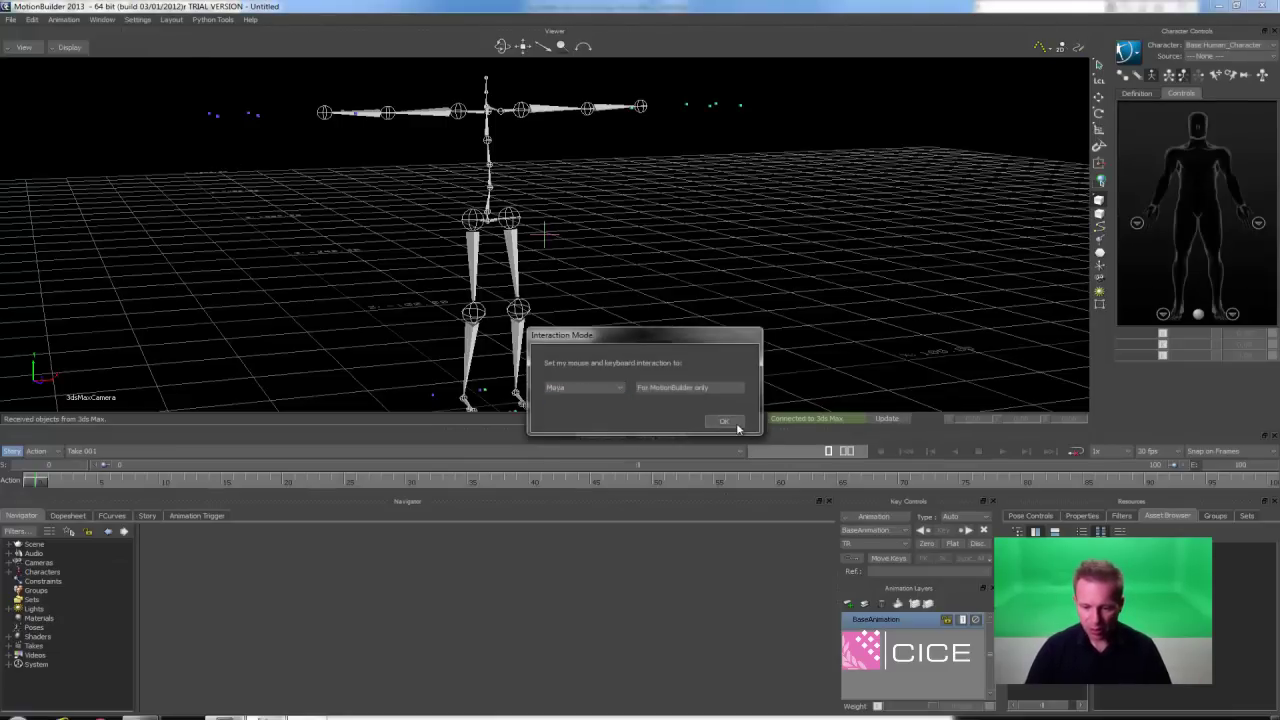
left_click(728, 421)
Switch the viewer to Producer Perspective, frame the skeleton, and show the Base Human character's definition
middle_click_drag(587, 298, 555, 264, "alt")
key("p")
middle_click_drag(555, 264, 594, 387, "ctrl+alt")
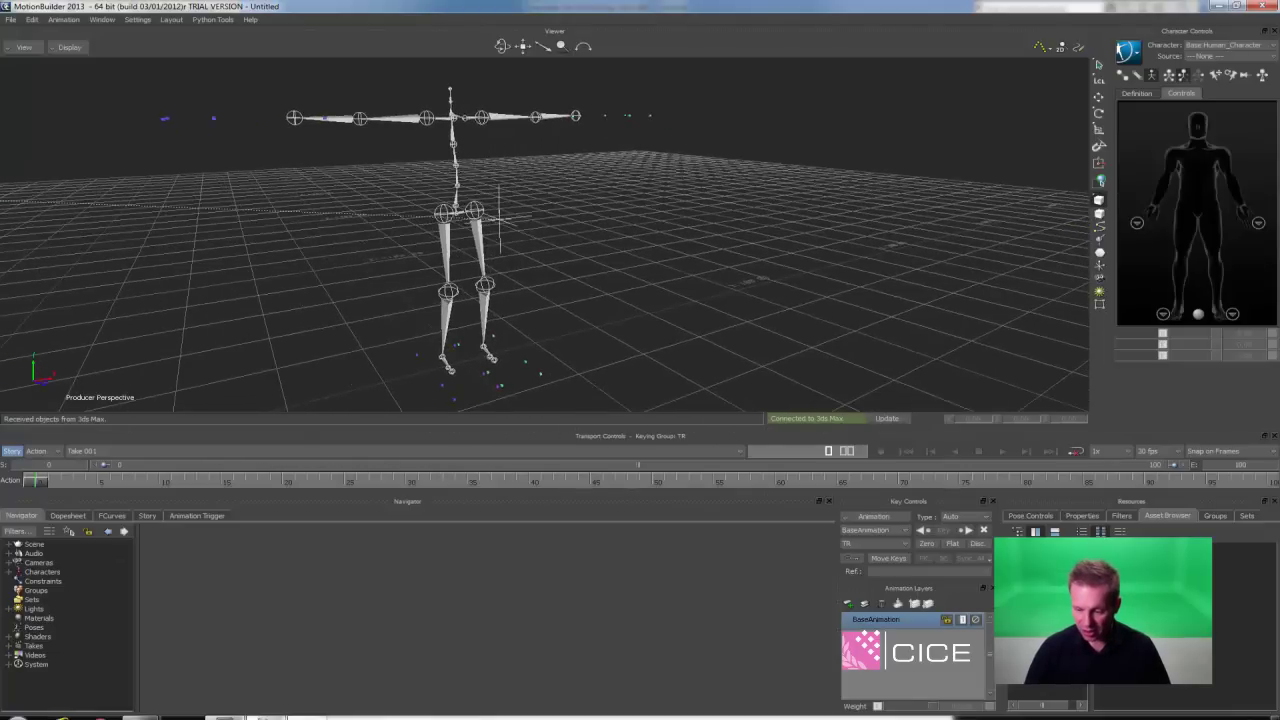
left_click(1138, 95)
middle_click_drag(454, 395, 394, 317, "alt")
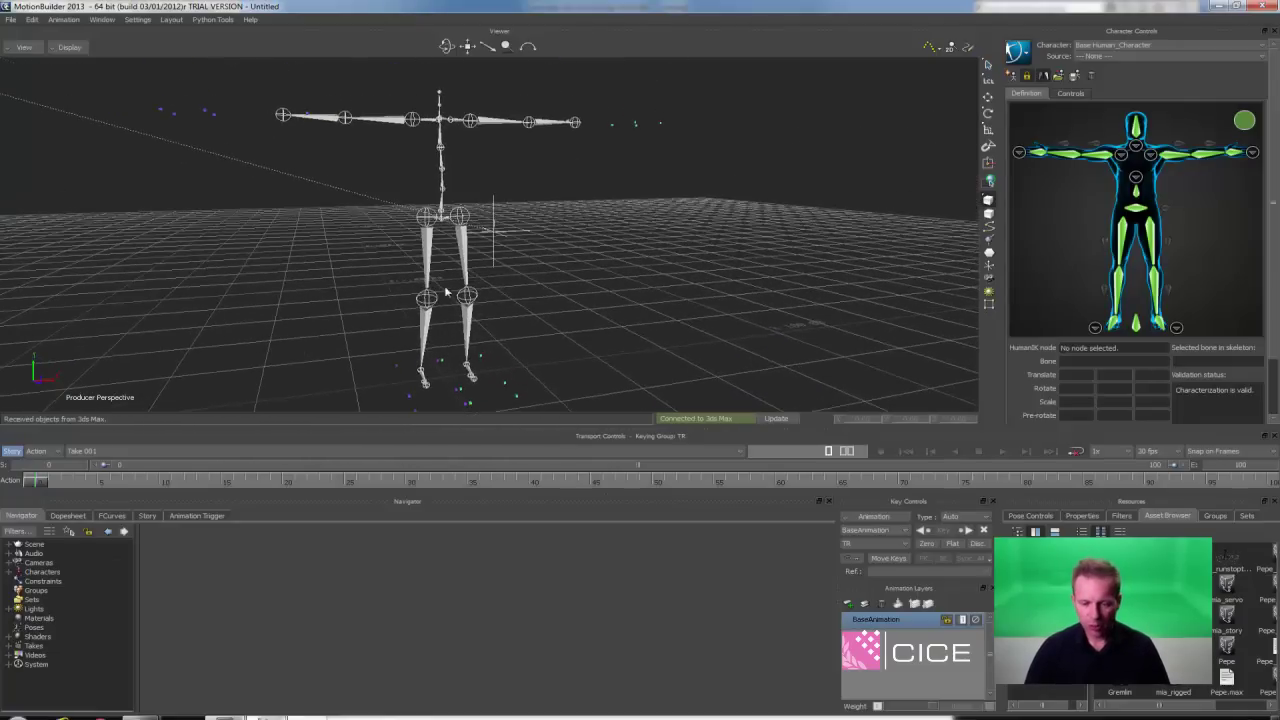
middle_click_drag(491, 331, 491, 241, "alt")
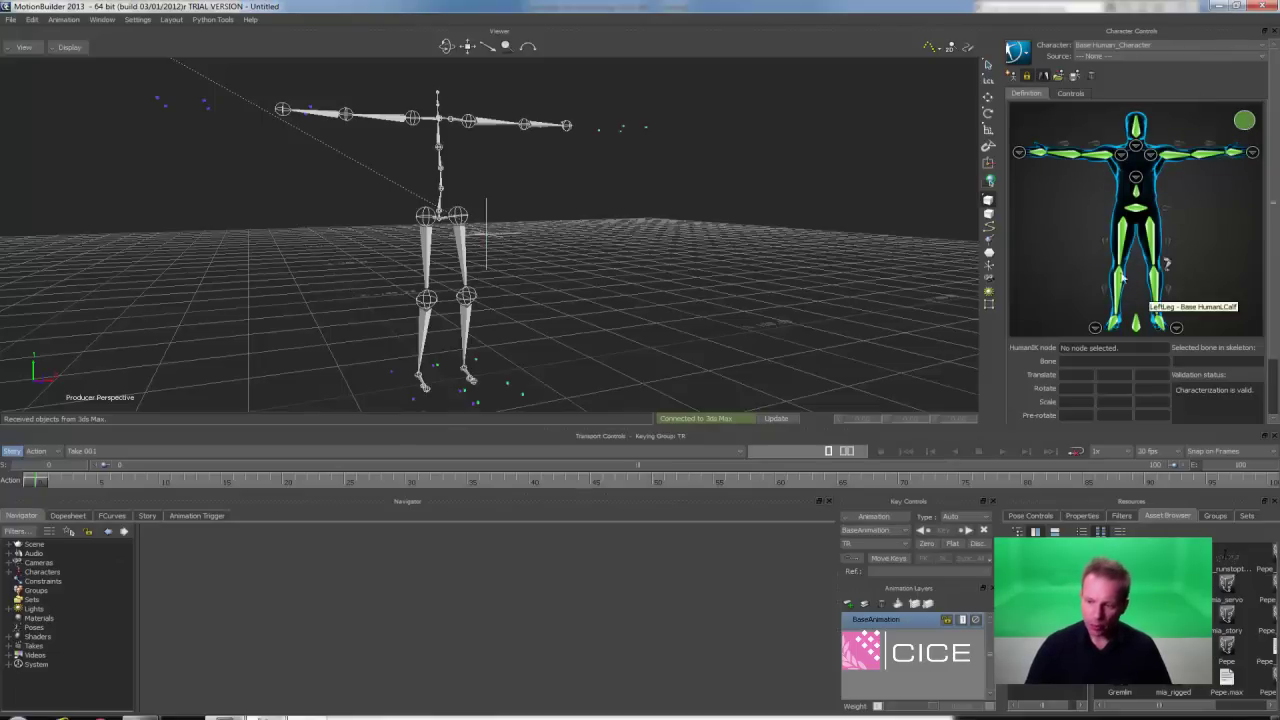
Select the pelvis joint and try to apply a skeleton mapping template to the character
left_click(1059, 76)
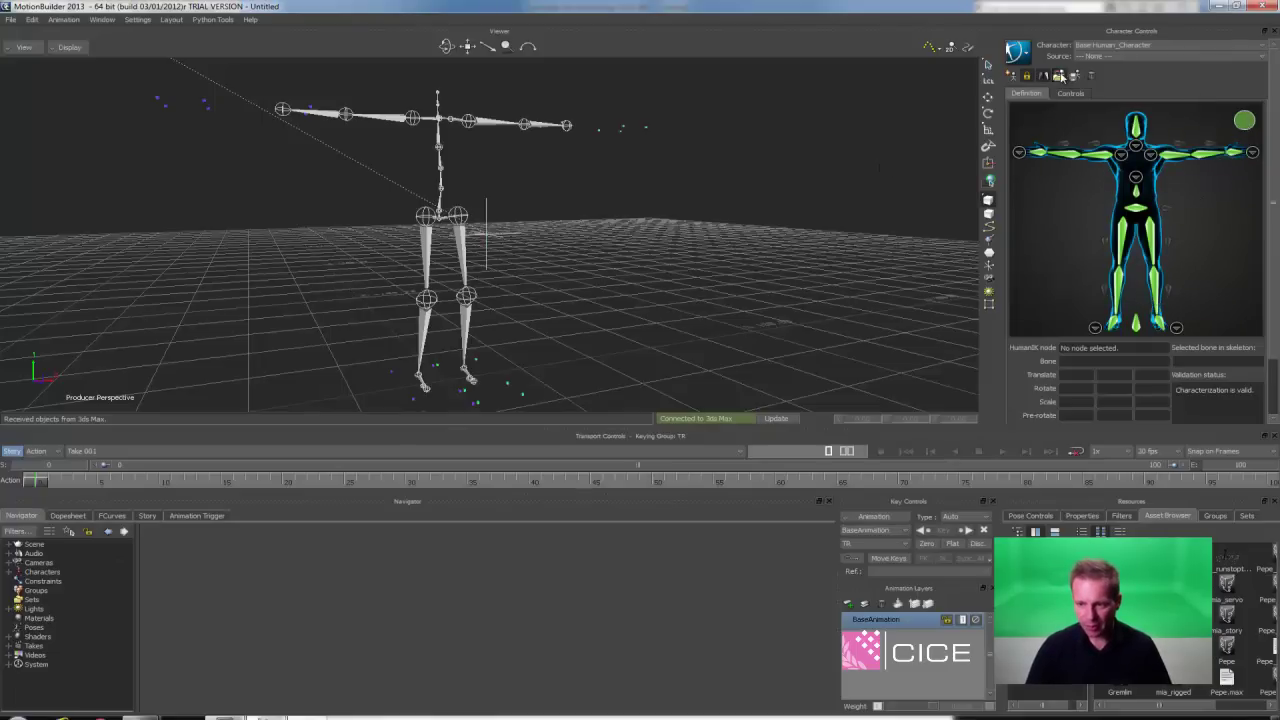
left_click(440, 216)
left_click(1059, 76)
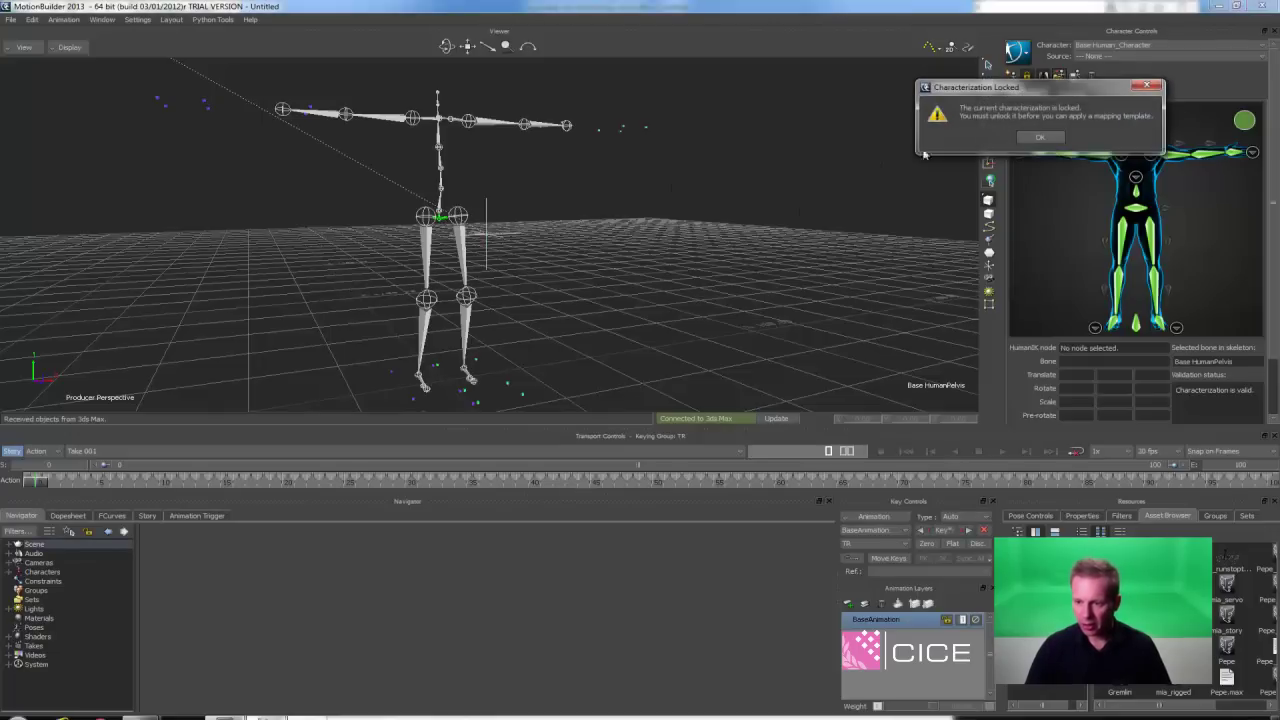
left_click(1041, 139)
Examine which rig bones are mapped to the hips, legs and arms in the character definition
left_click_drag(653, 322, 670, 351, "ctrl+shift")
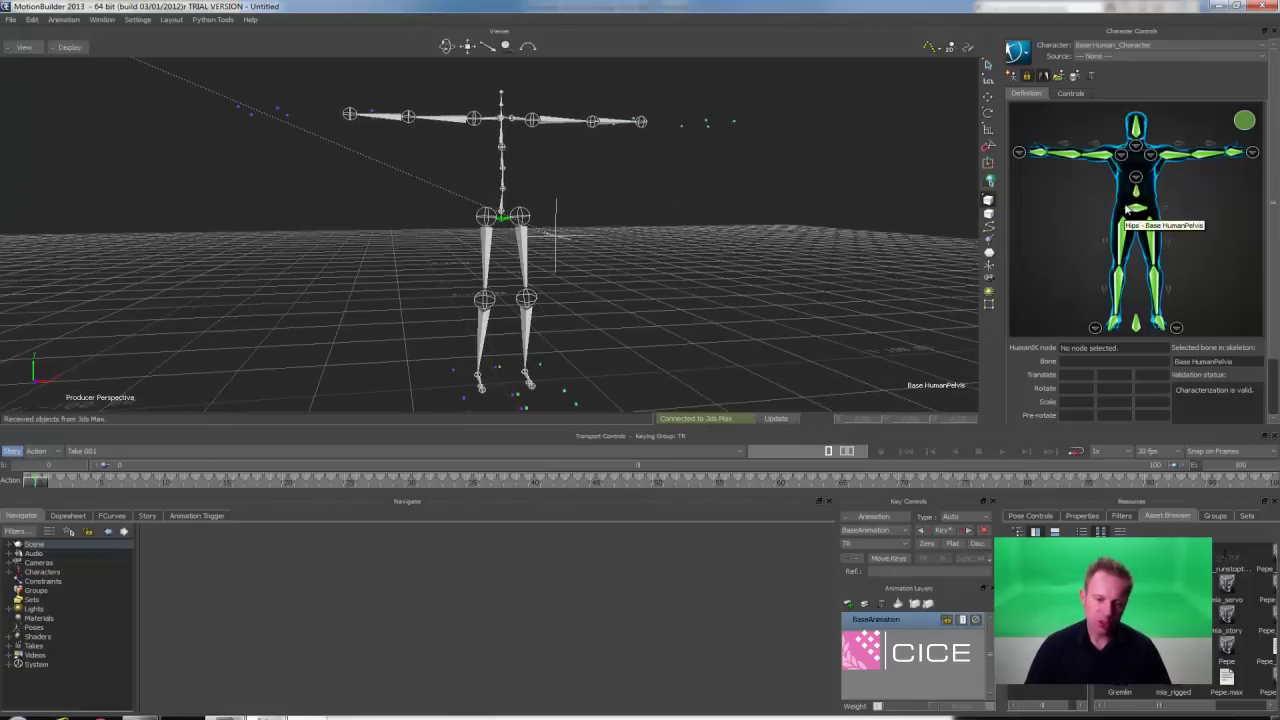
left_click_drag(510, 248, 570, 325, "ctrl+shift")
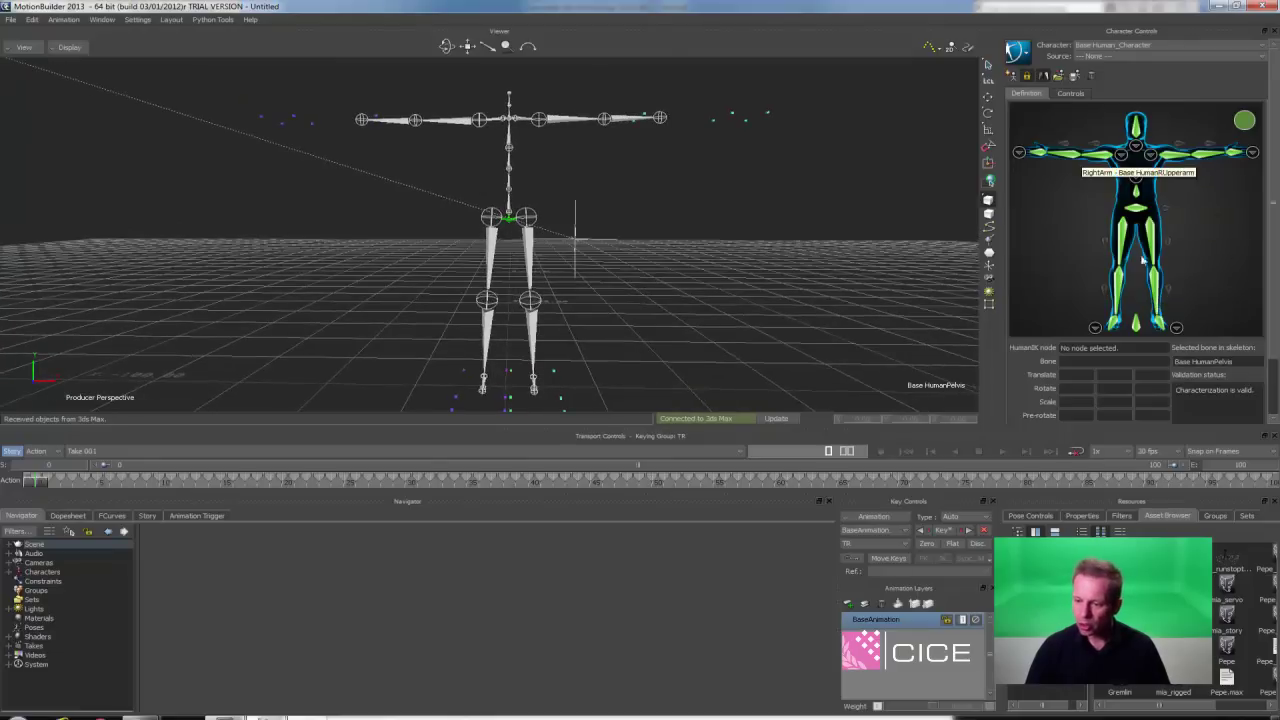
Load the Punch asset into the scene beside the Base Human skeleton
left_click_drag(585, 322, 623, 320, "ctrl+shift")
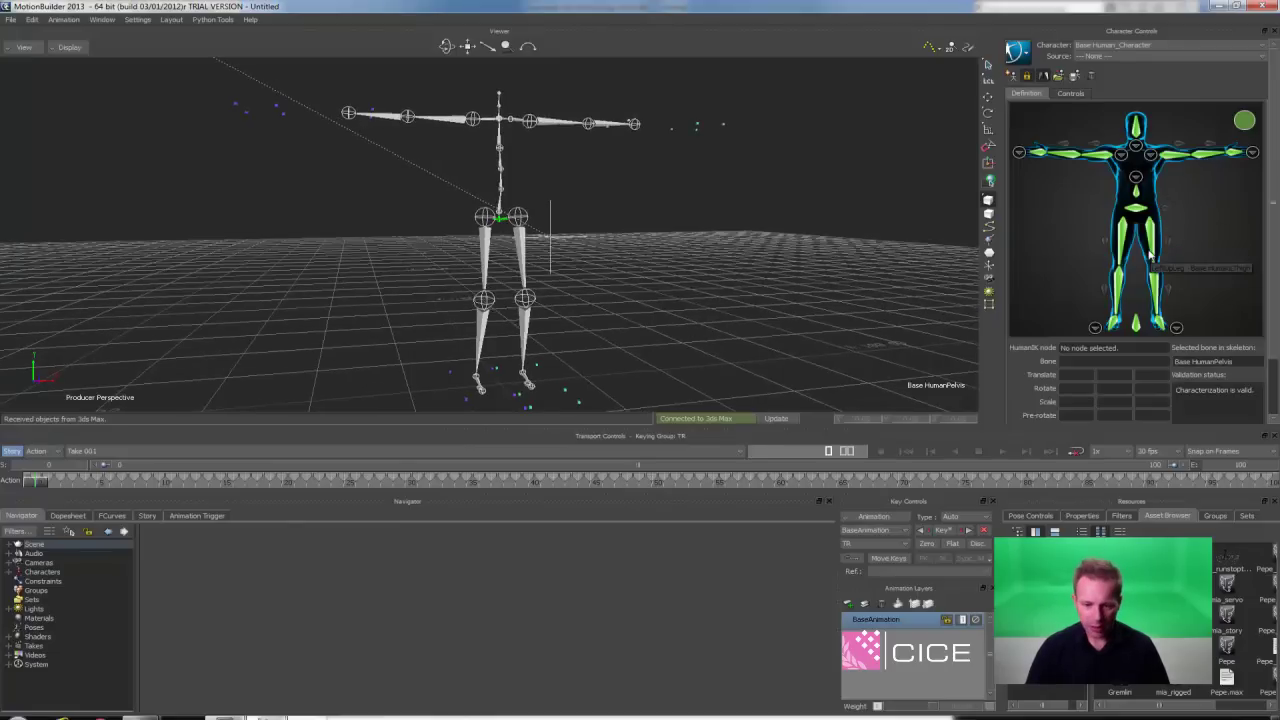
left_click_drag(819, 306, 843, 429, "ctrl+shift")
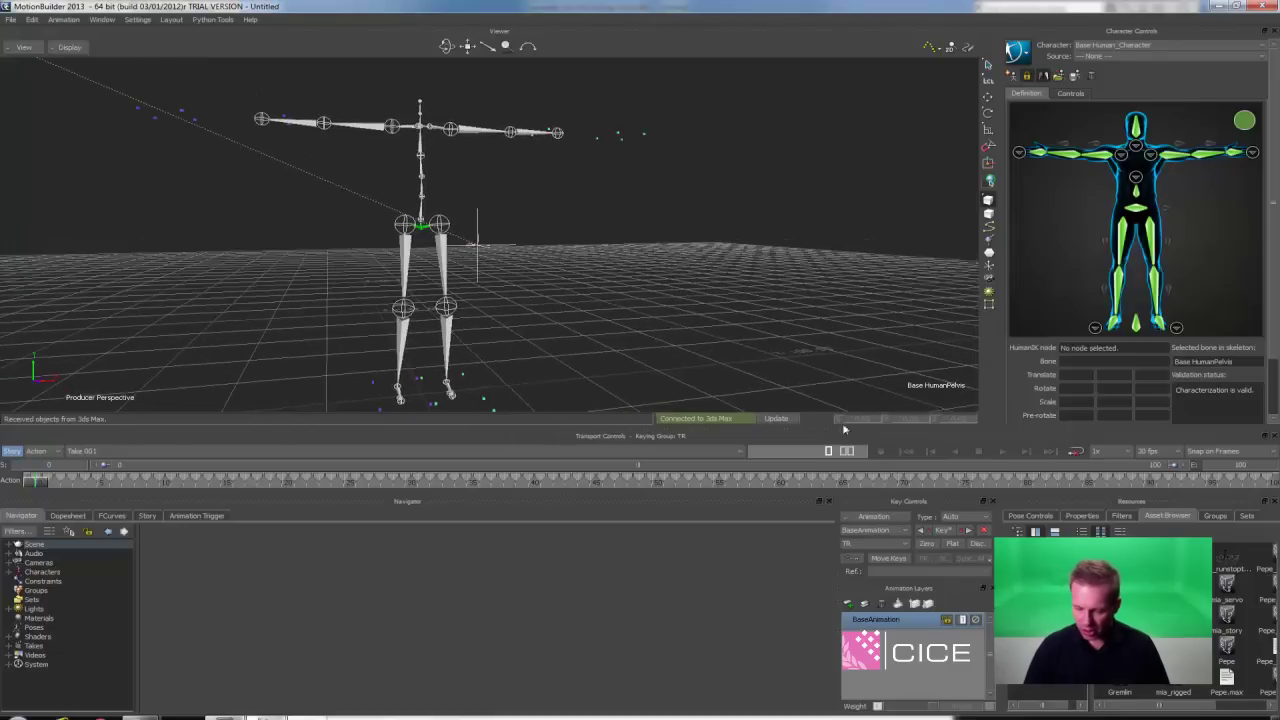
left_click_drag(1133, 711, 1170, 710)
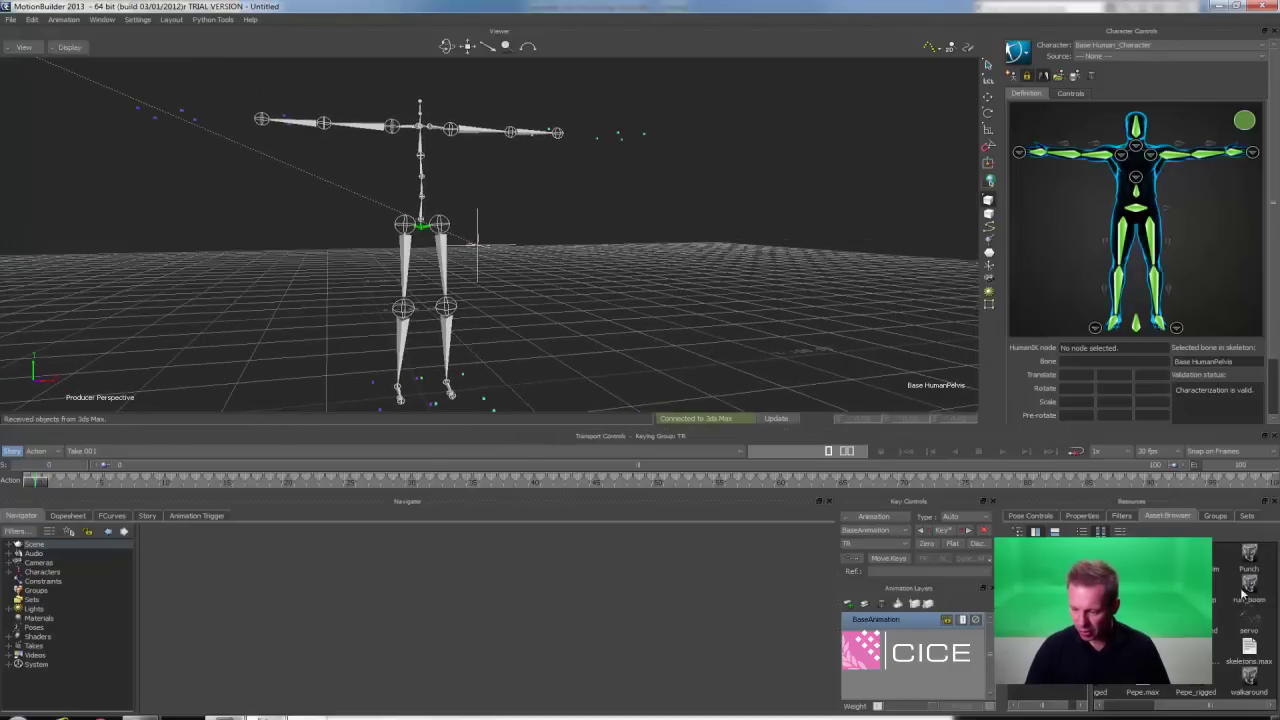
left_click(1252, 557)
left_click_drag(1255, 557, 615, 262)
mouse_move(640, 258)
left_click(697, 284)
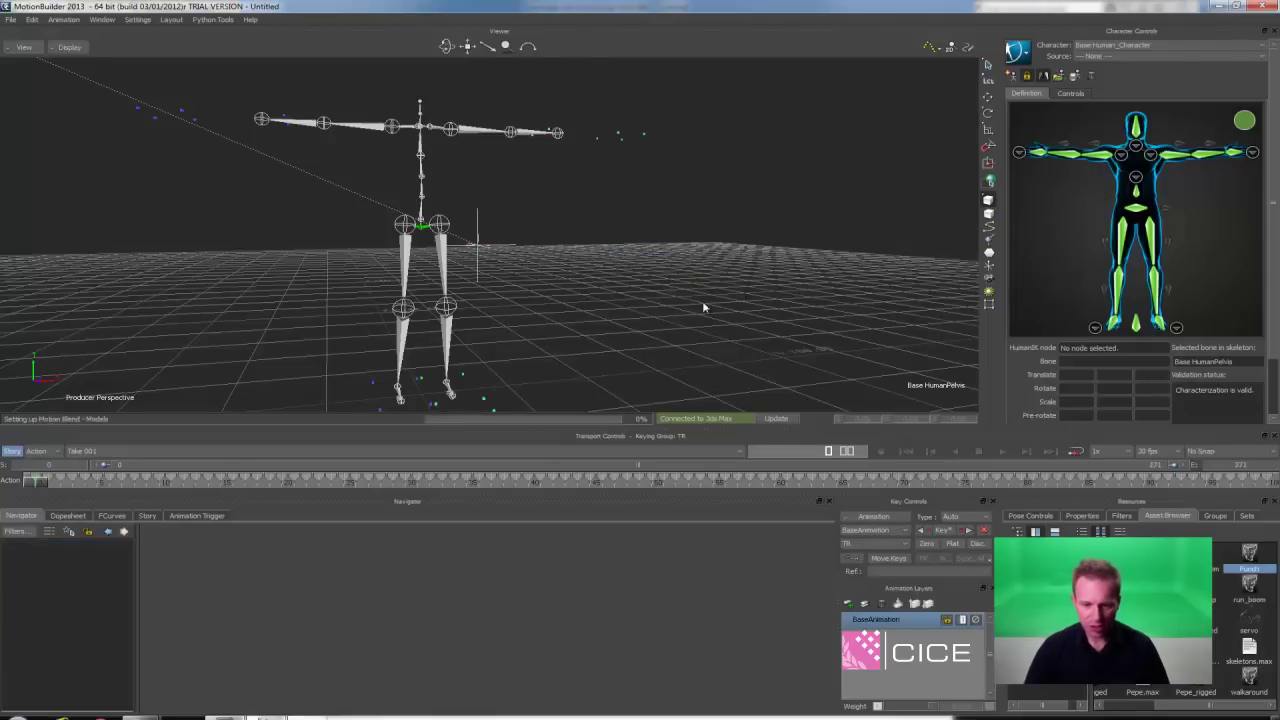
Set Punchguy as the motion source of the Base Human character
scroll(634, 260, "down", 3)
middle_click_drag(607, 160, 768, 315)
scroll(597, 272, "down", 2)
left_click_drag(767, 316, 618, 354, "ctrl+shift")
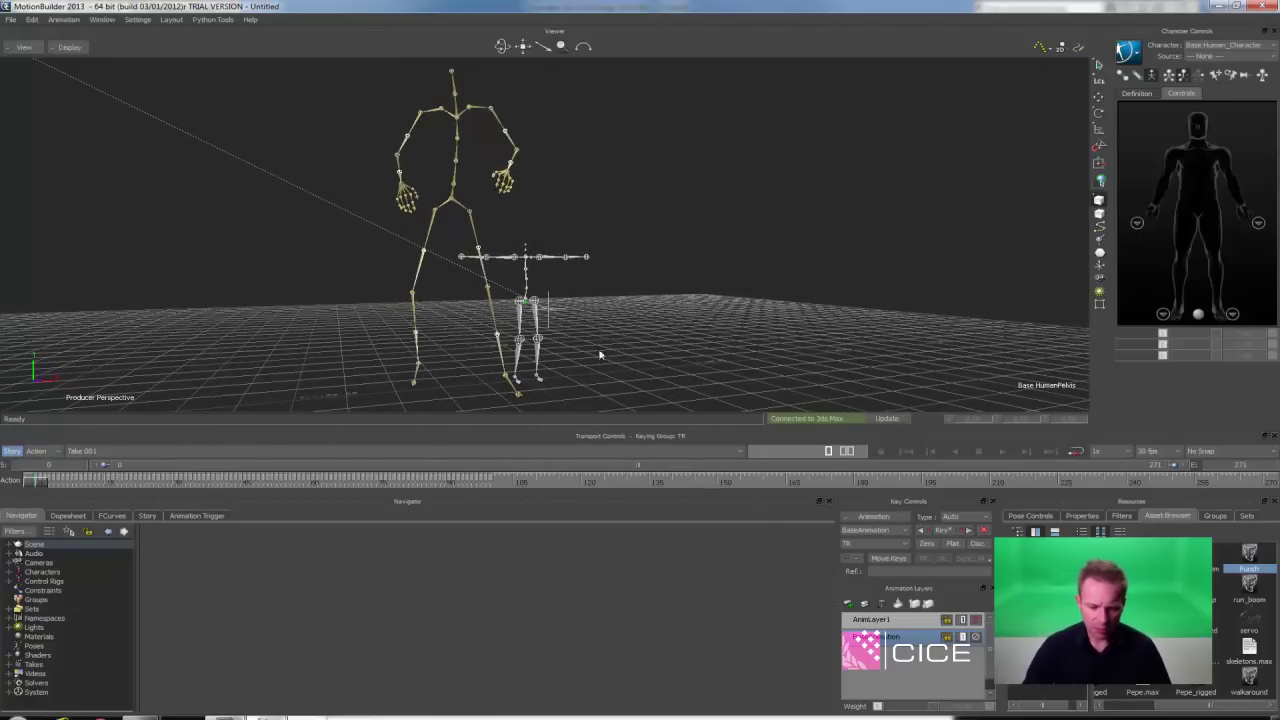
scroll(525, 313, "up", 1)
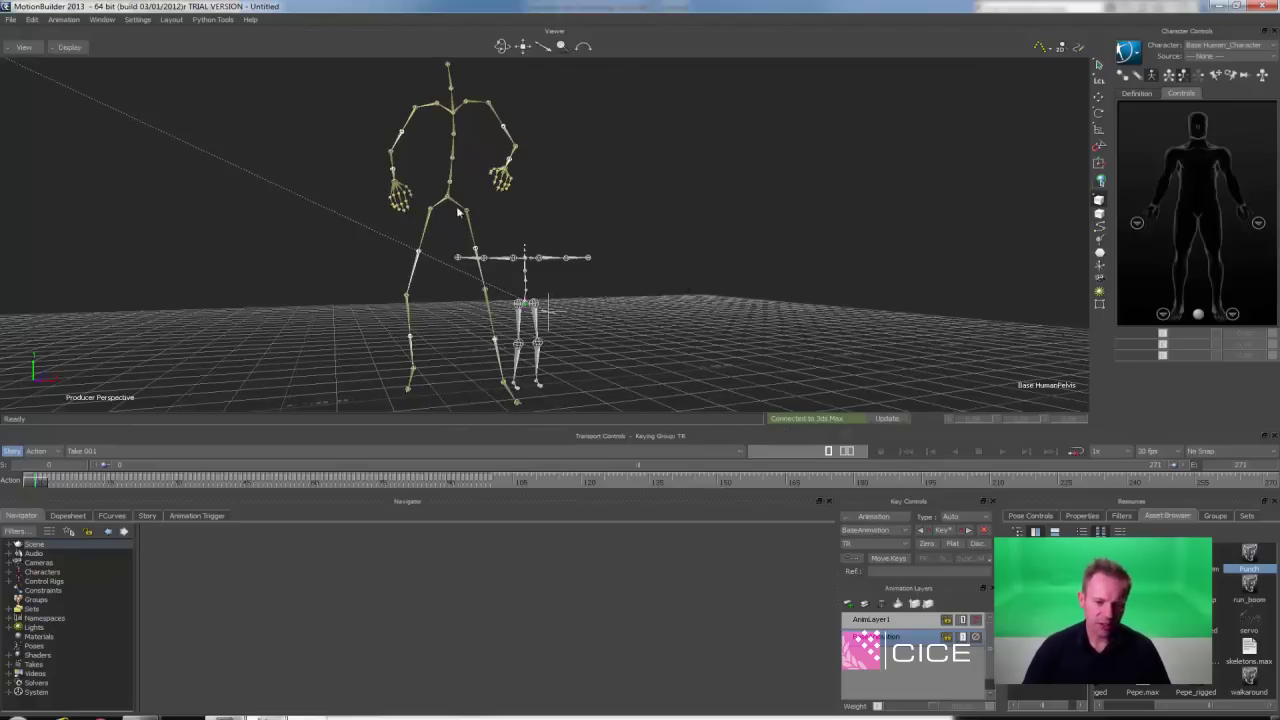
left_click_drag(568, 303, 562, 303, "ctrl+shift")
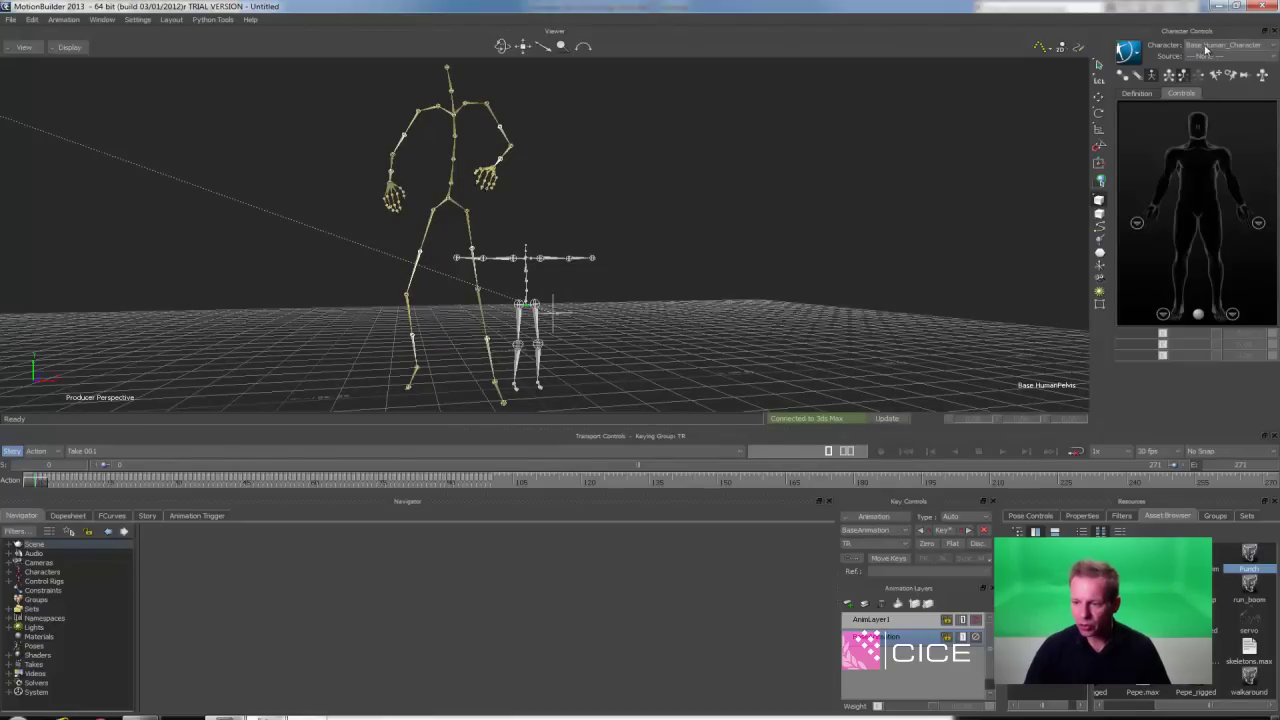
left_click(1205, 56)
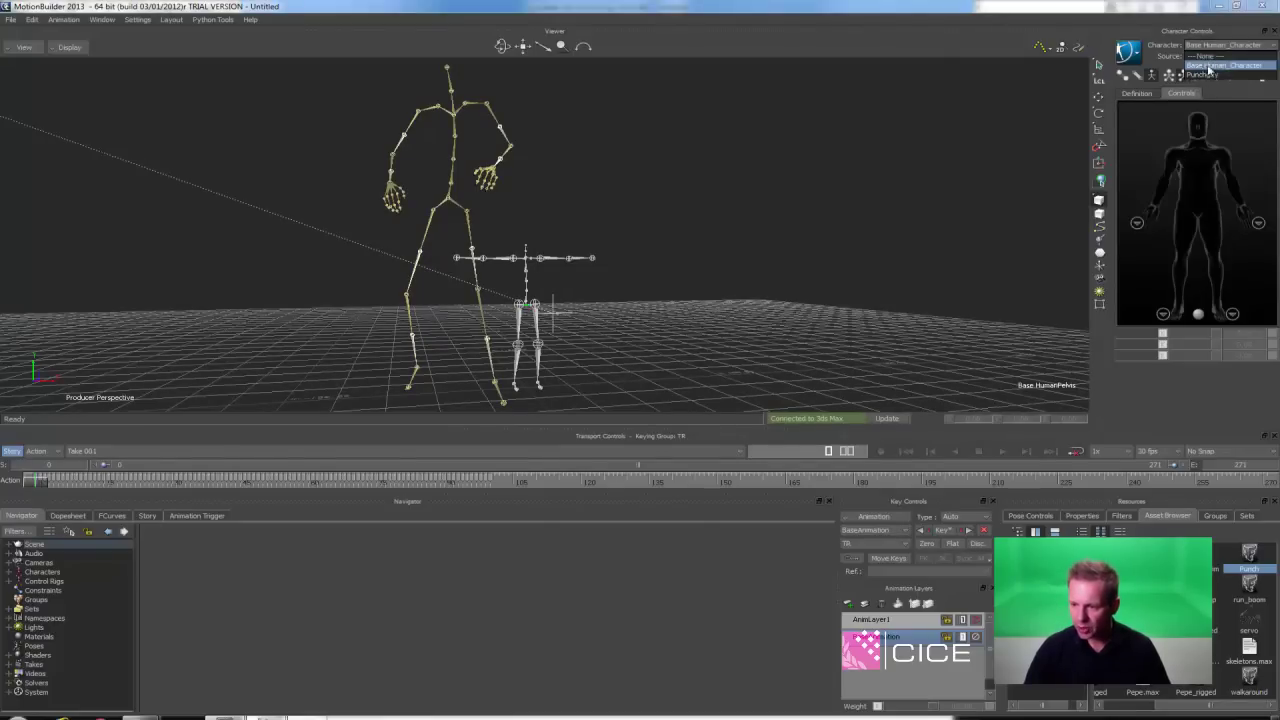
left_click(1157, 61)
left_click(1204, 57)
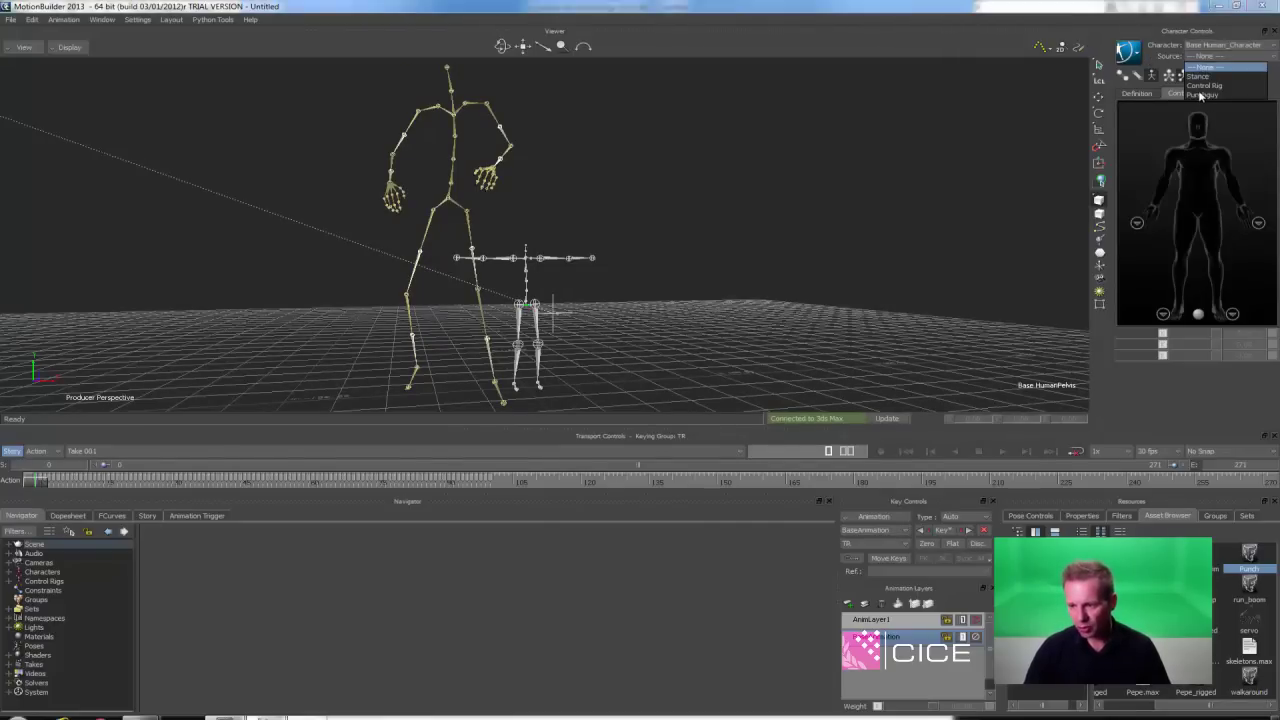
left_click(1201, 95)
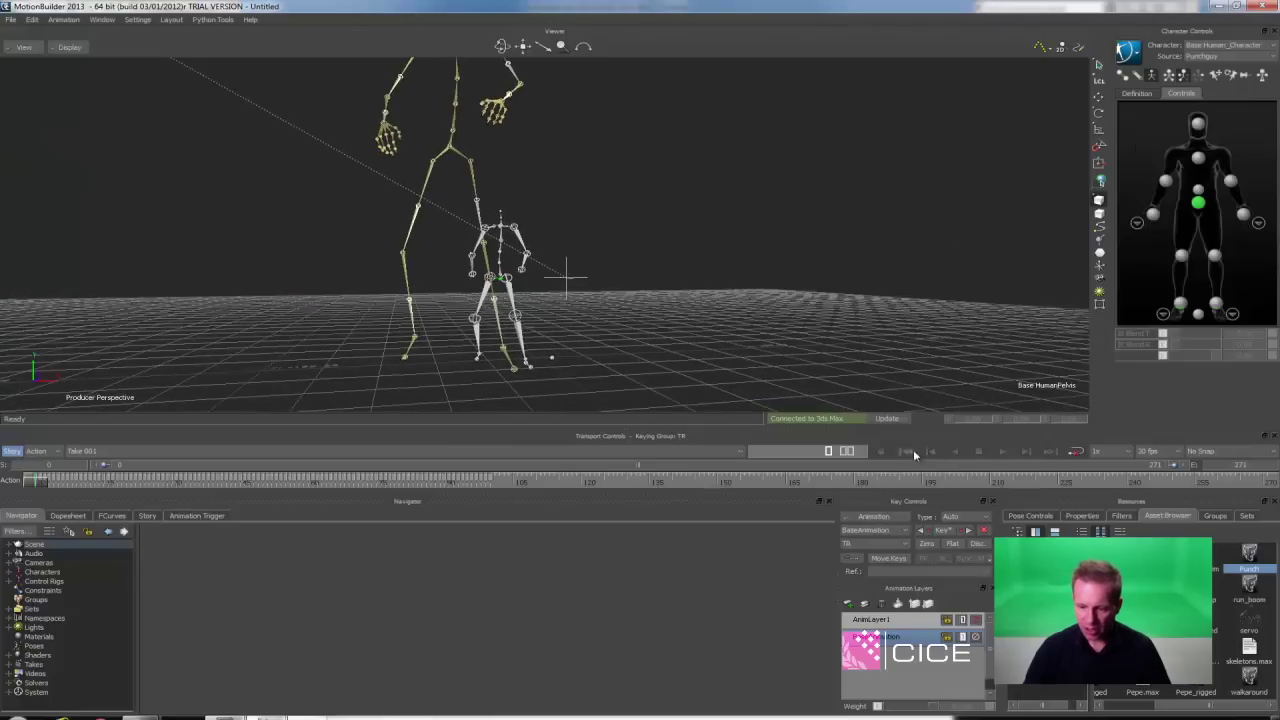
Play the retargeted punch motion on the Base Human skeleton and return to the start of the take
left_click(1004, 452)
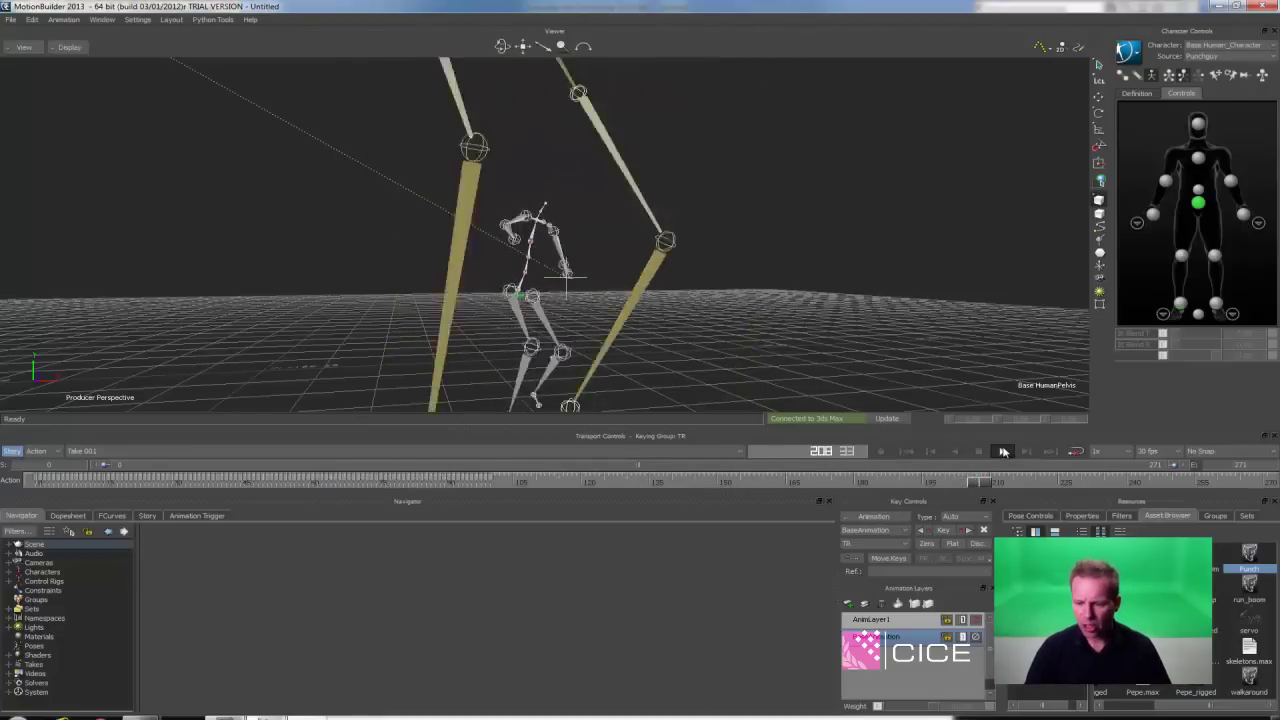
left_click(905, 449)
left_click_drag(719, 322, 729, 347, "ctrl")
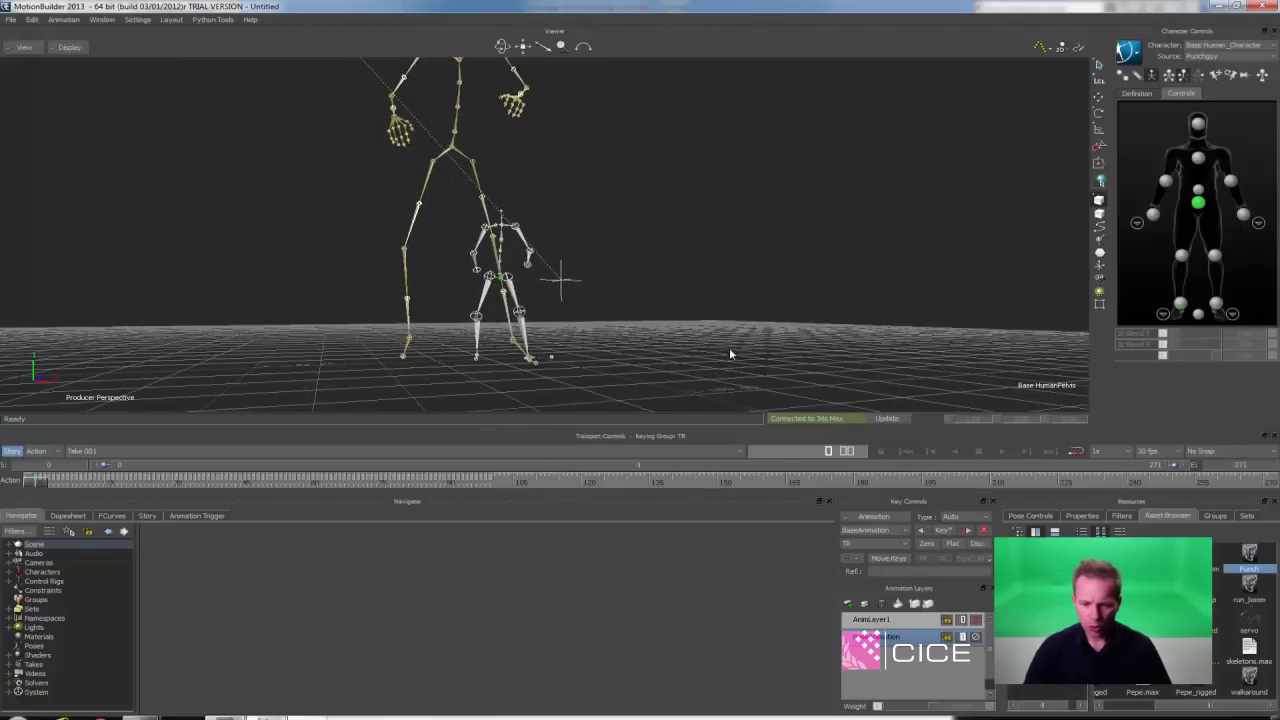
Bake the punch motion onto the Base Human character's skeleton
left_click(1124, 64)
left_click(1060, 121)
left_click(1130, 66)
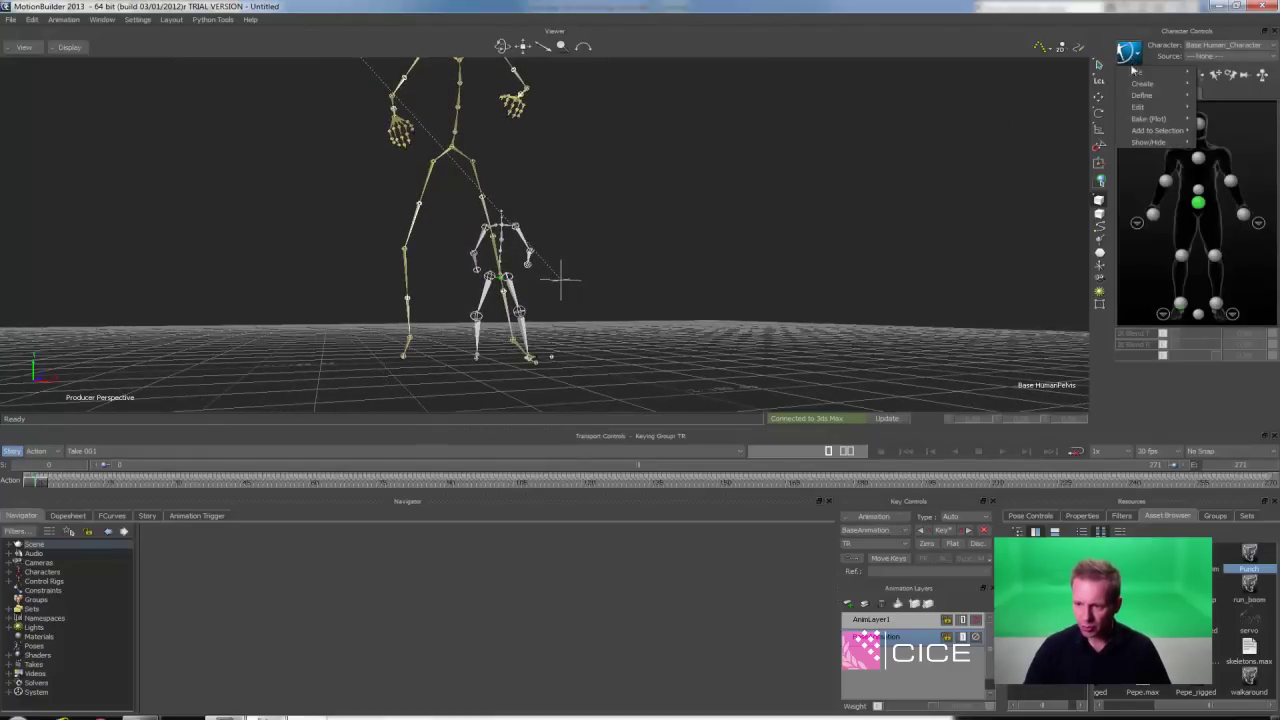
mouse_move(1153, 121)
left_click(1049, 119)
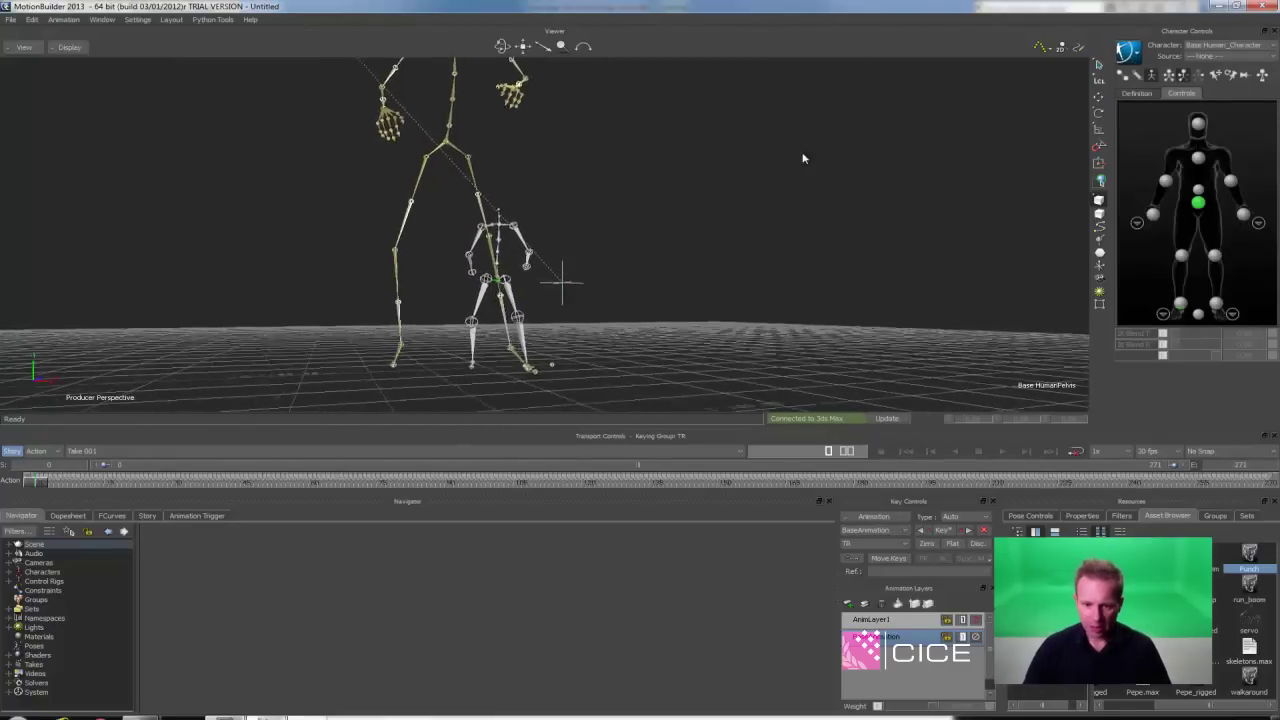
Bake the Base Human character's motion to a new FK/IK control rig
left_click(1130, 58)
mouse_move(1150, 119)
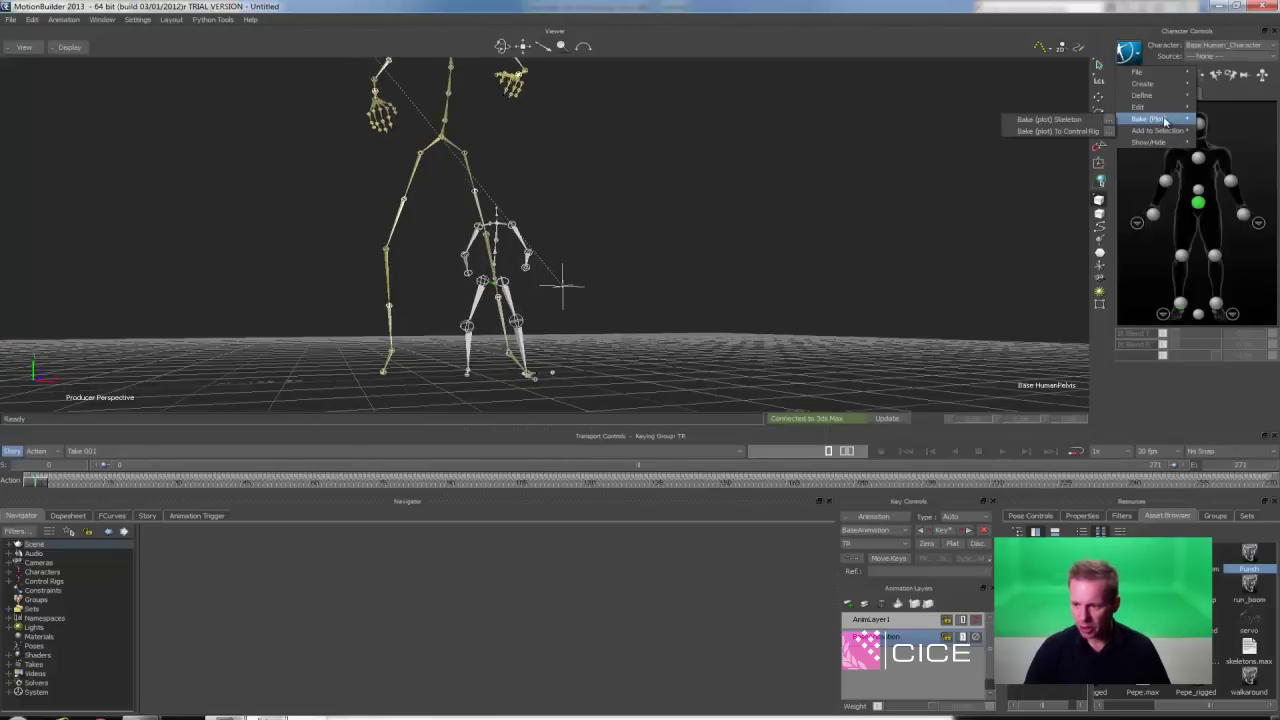
left_click(1049, 131)
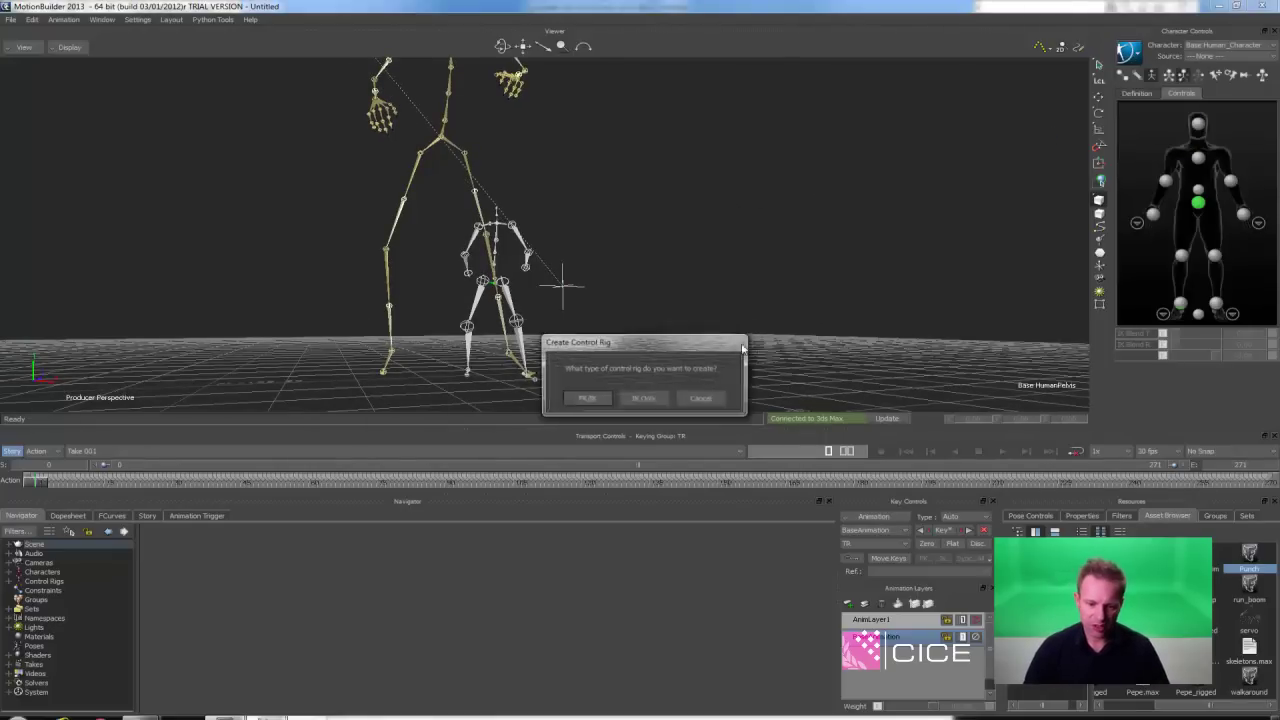
left_click(588, 396)
middle_click_drag(631, 368, 671, 352)
left_click_drag(670, 351, 684, 363, "ctrl+shift")
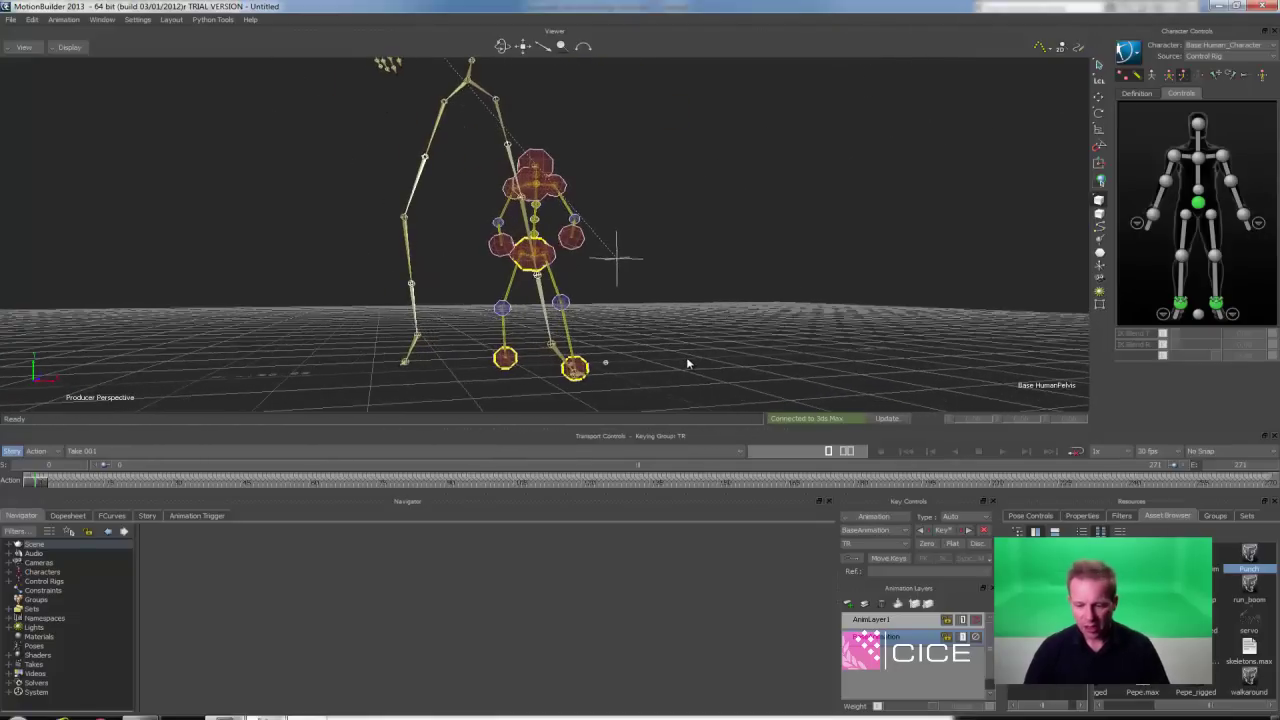
Select the hips effector and send the updated Base Human animation back to 3ds Max
left_click(525, 270)
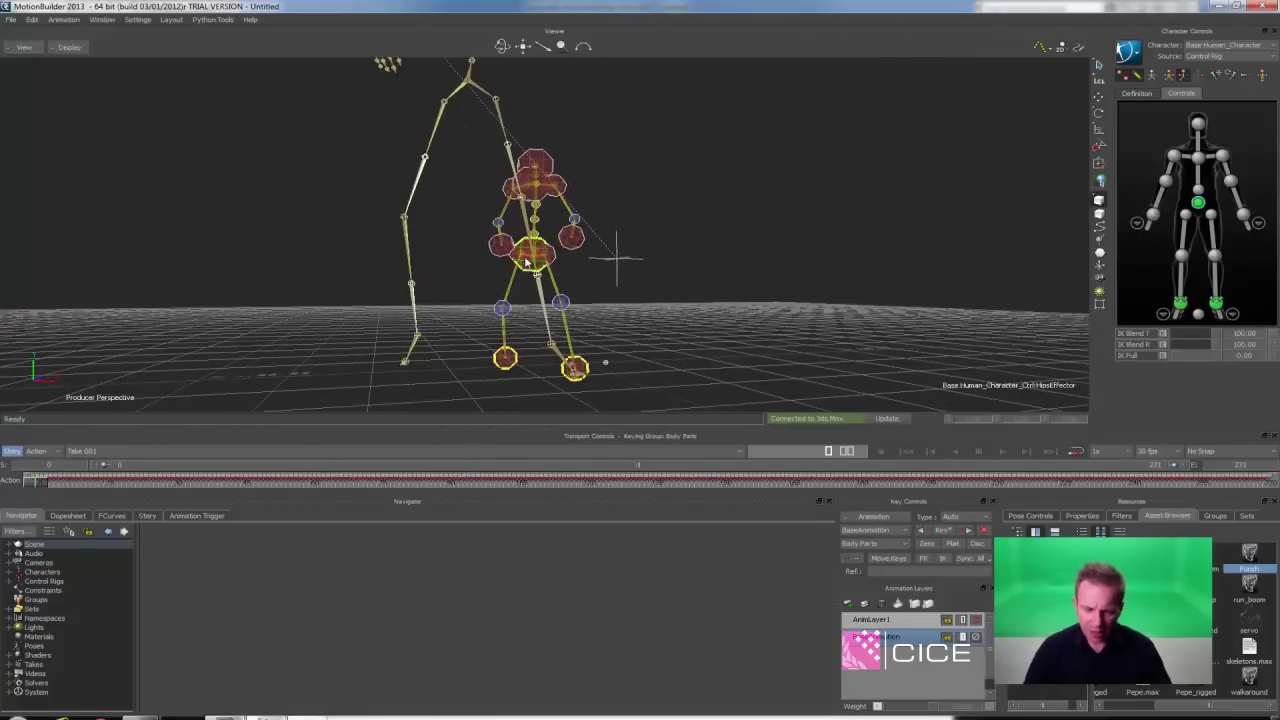
left_click_drag(627, 366, 626, 364, "ctrl+shift")
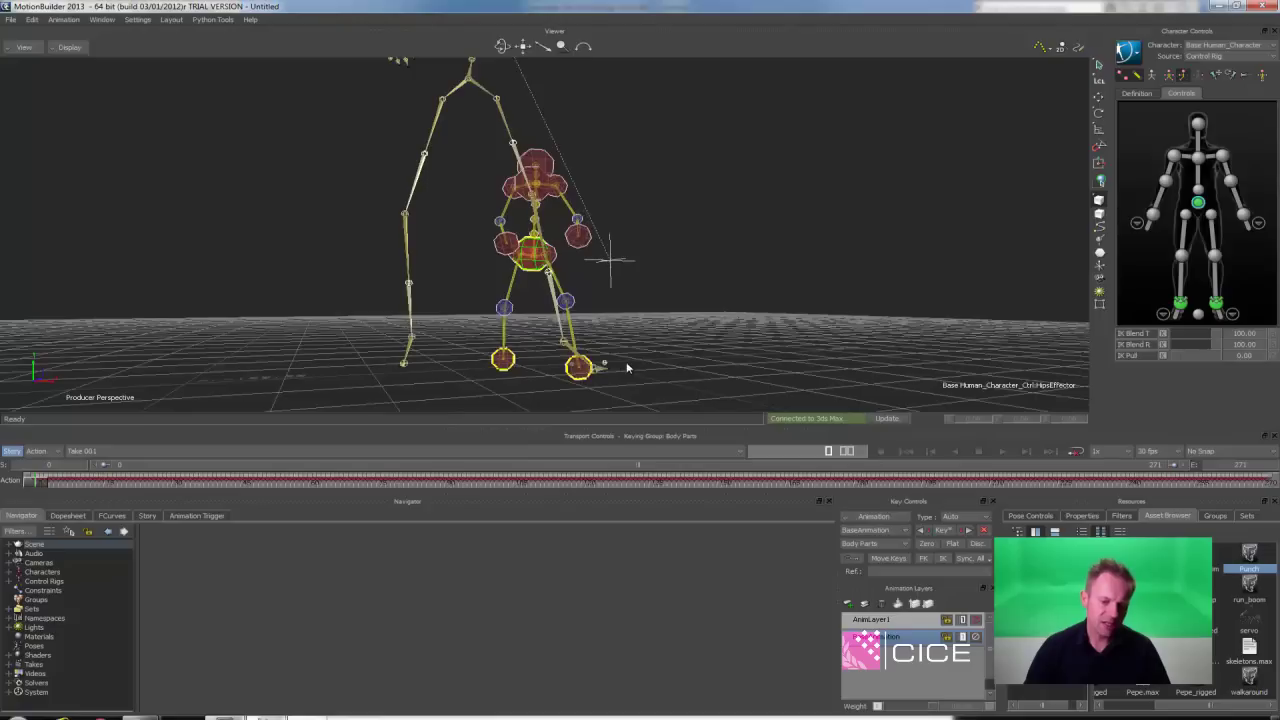
left_click(889, 419)
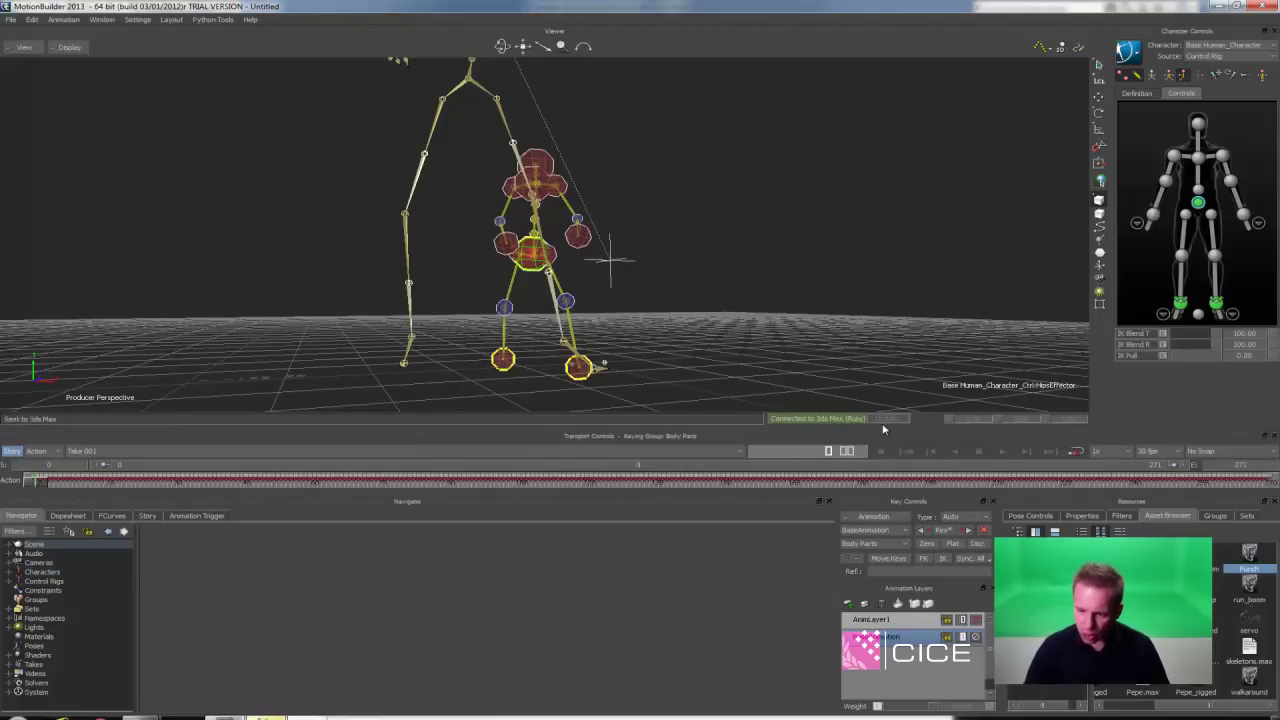
Switch to 3ds Max, play the transferred animation on the CAT rig, and scrub back to frame 60
key("alt+Tab")
middle_click_drag(578, 486, 389, 565, "alt")
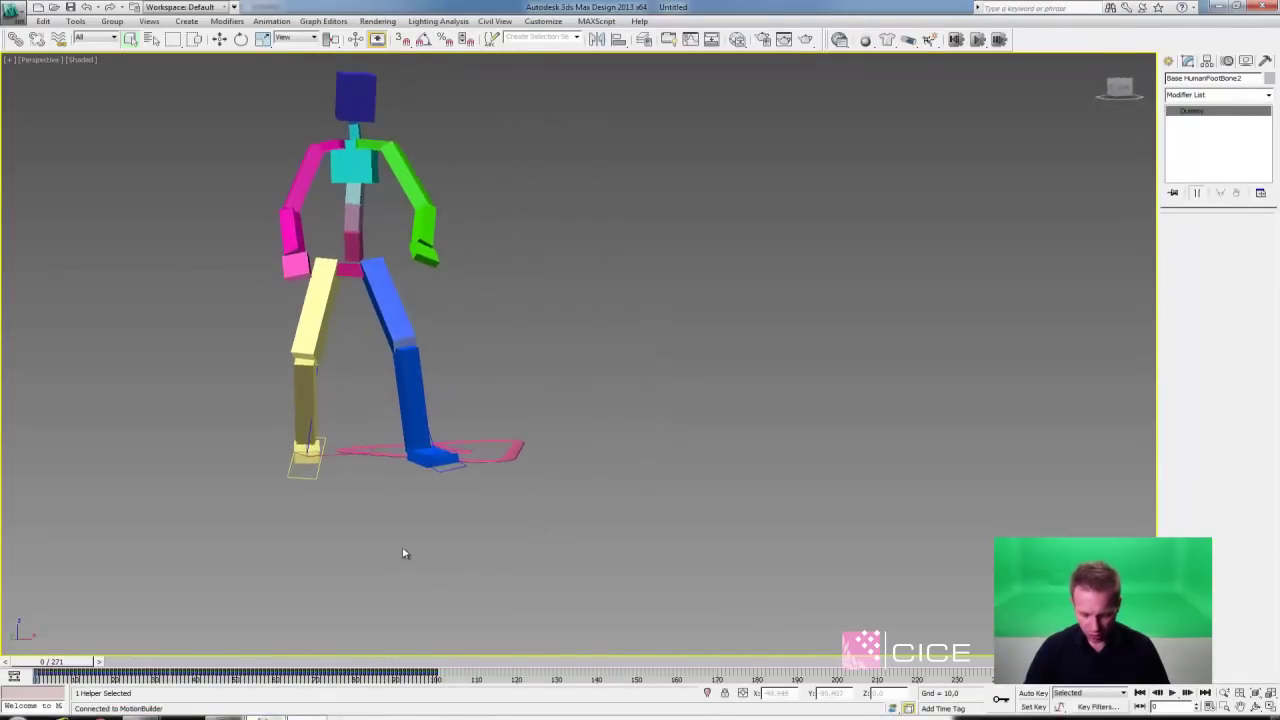
key("slash")
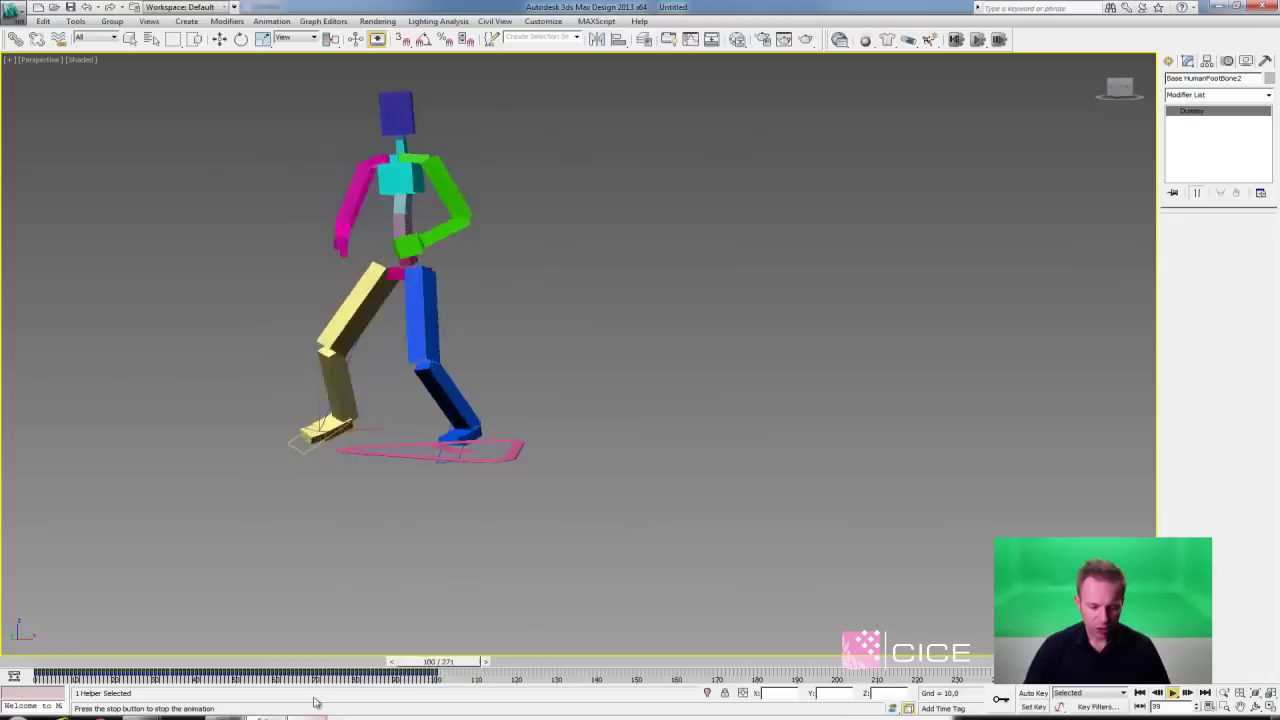
left_click_drag(310, 663, 262, 690)
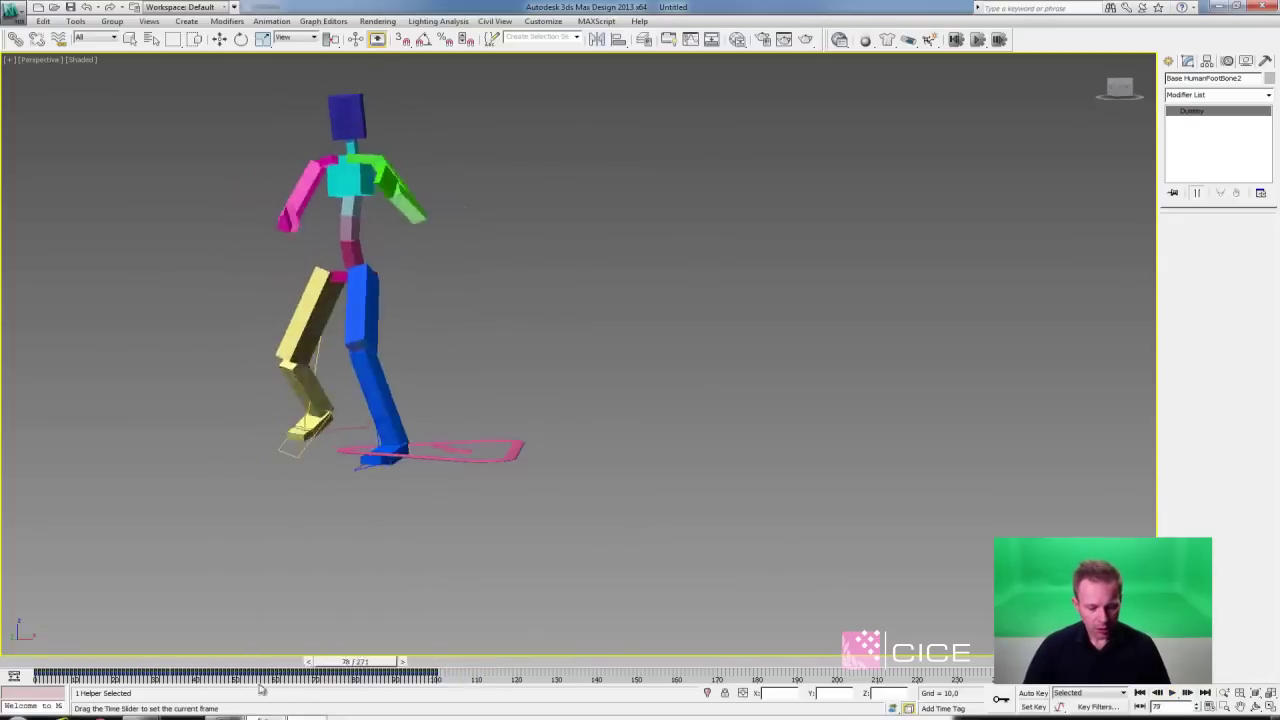
Select the blue calf bone and add an adjustment layer on top of the Take 002 (HIK) layer
left_click(368, 377)
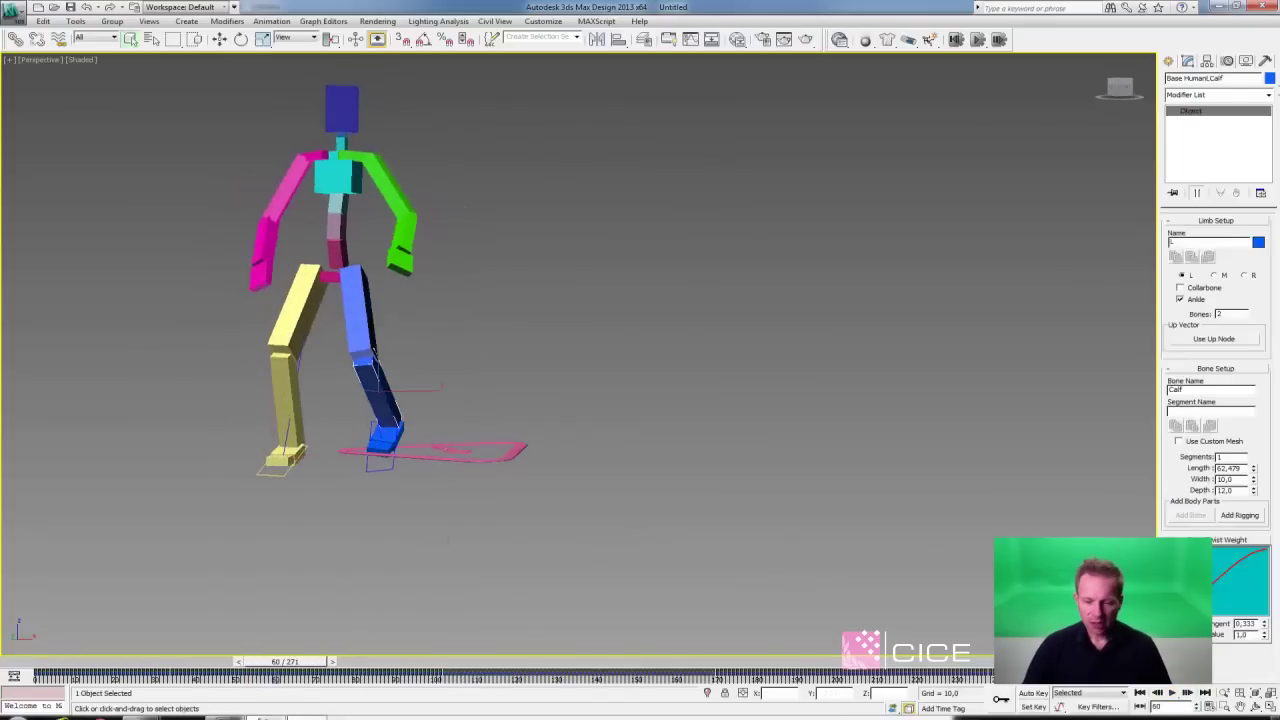
left_click(1228, 60)
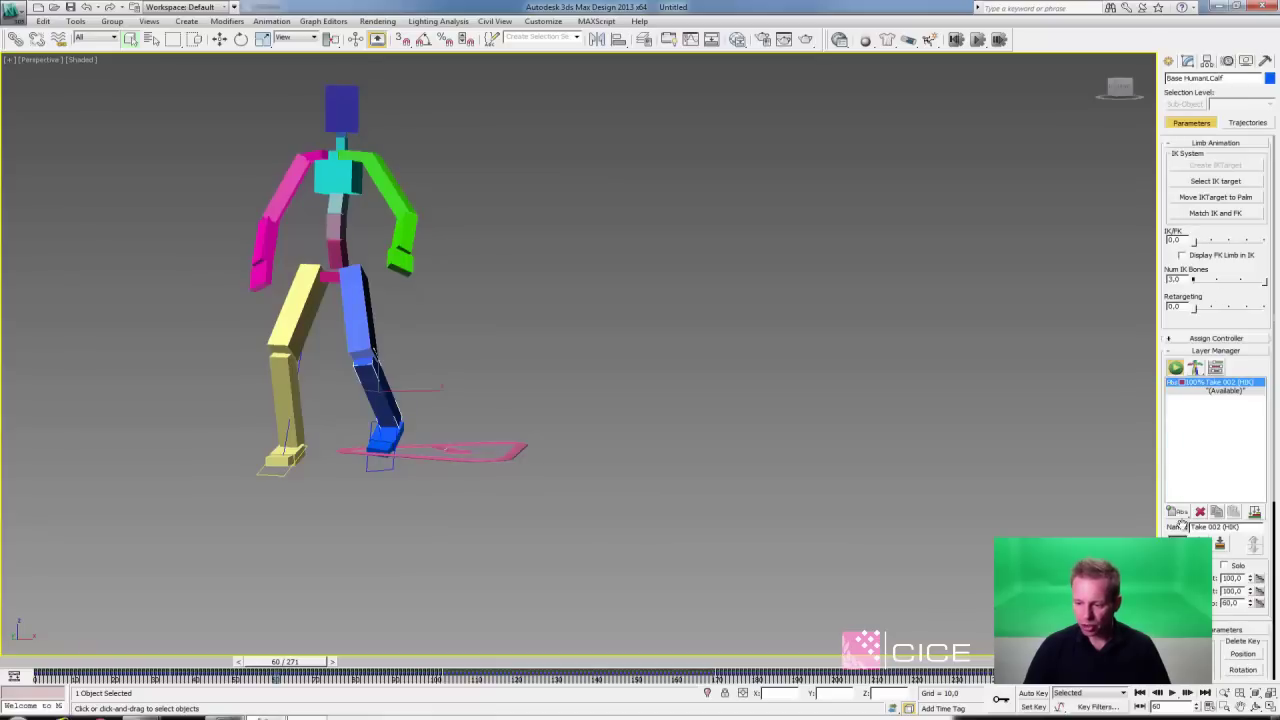
left_click(1178, 512)
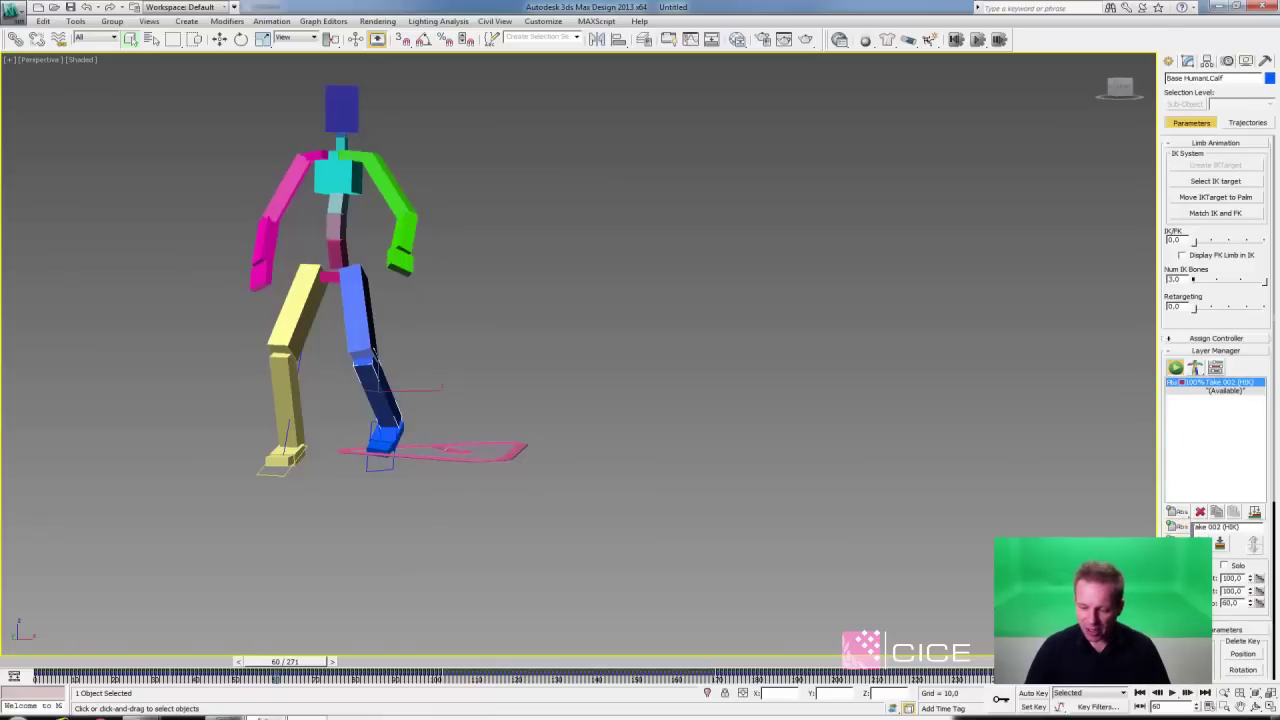
left_click(1178, 527)
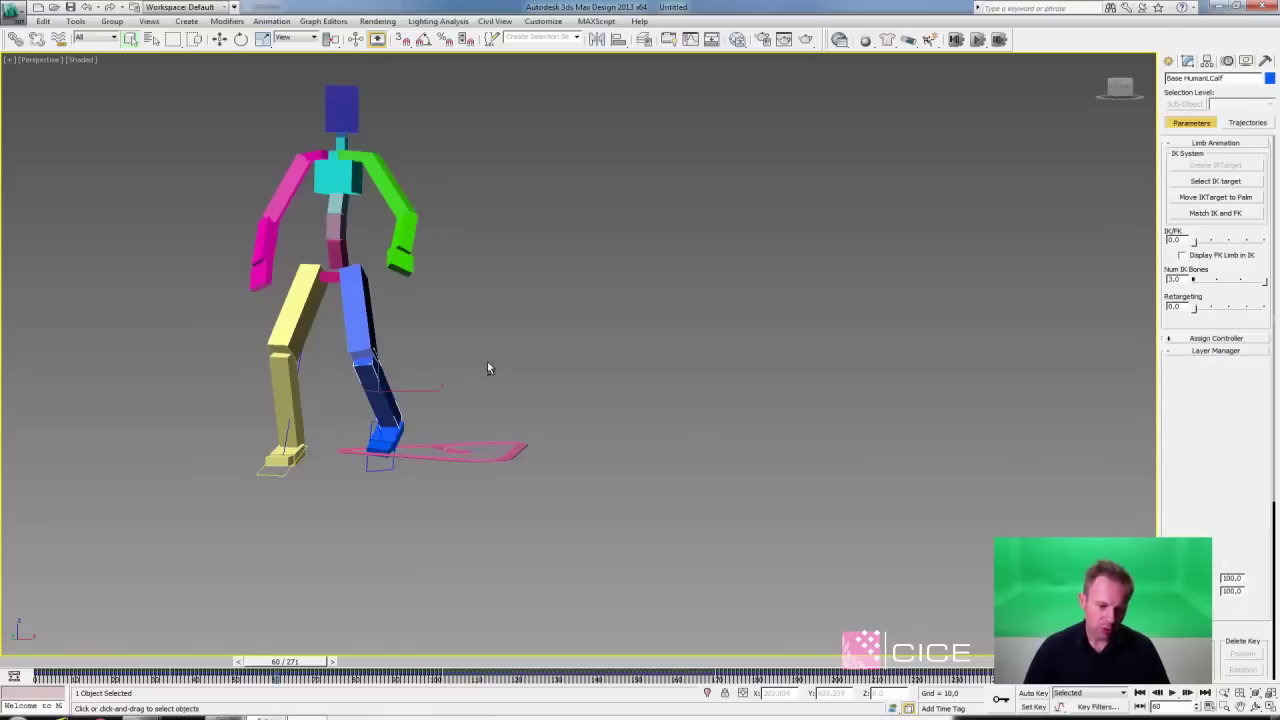
Lower the pelvis at frame 5 on the adjustment layer with Auto Key enabled
left_click(326, 277)
right_click(326, 277)
left_click(342, 292)
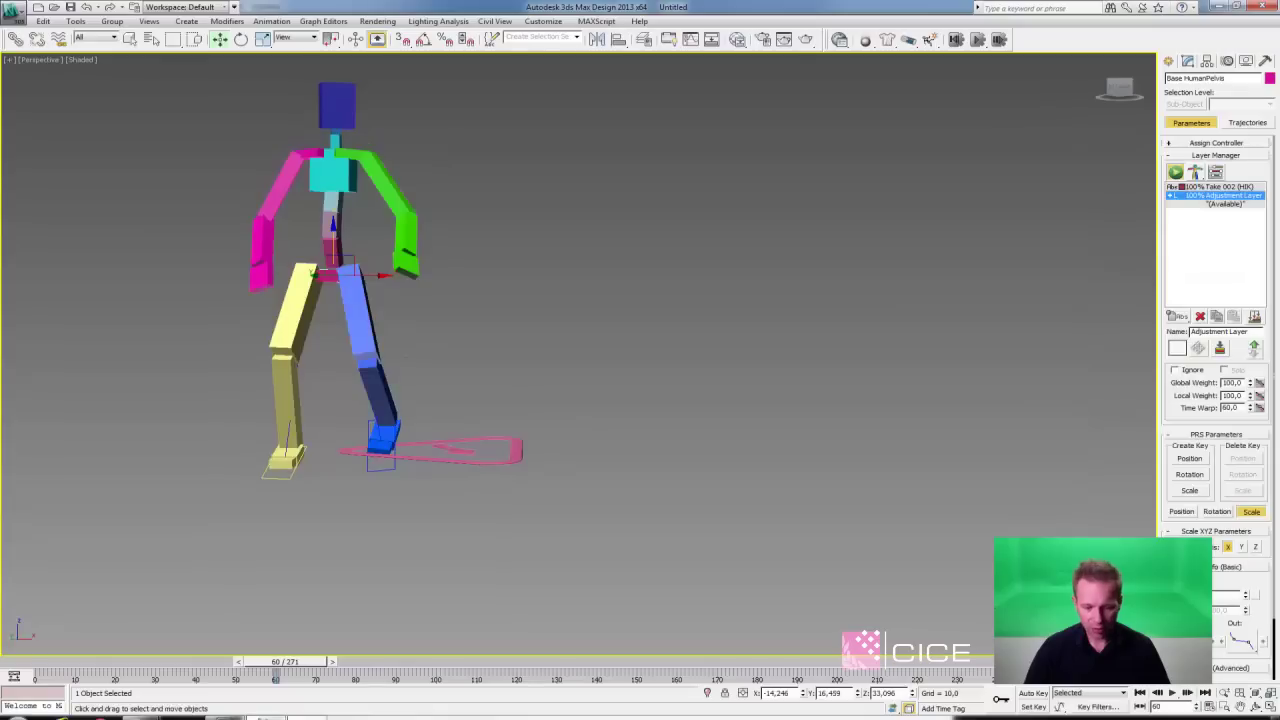
left_click(1040, 694)
left_click_drag(158, 664, 66, 668)
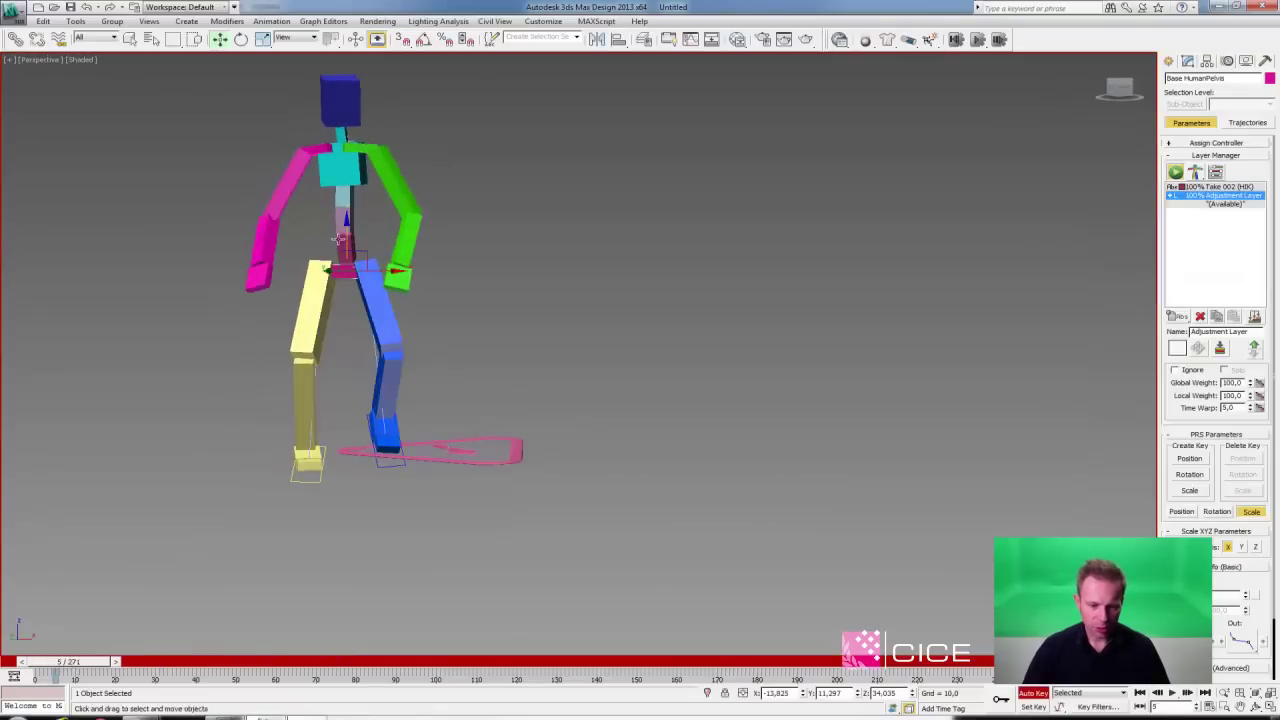
left_click_drag(340, 238, 340, 278)
Scrub to frame 38 to check the lowered pose, and turn Auto Key off
left_click_drag(72, 663, 208, 661)
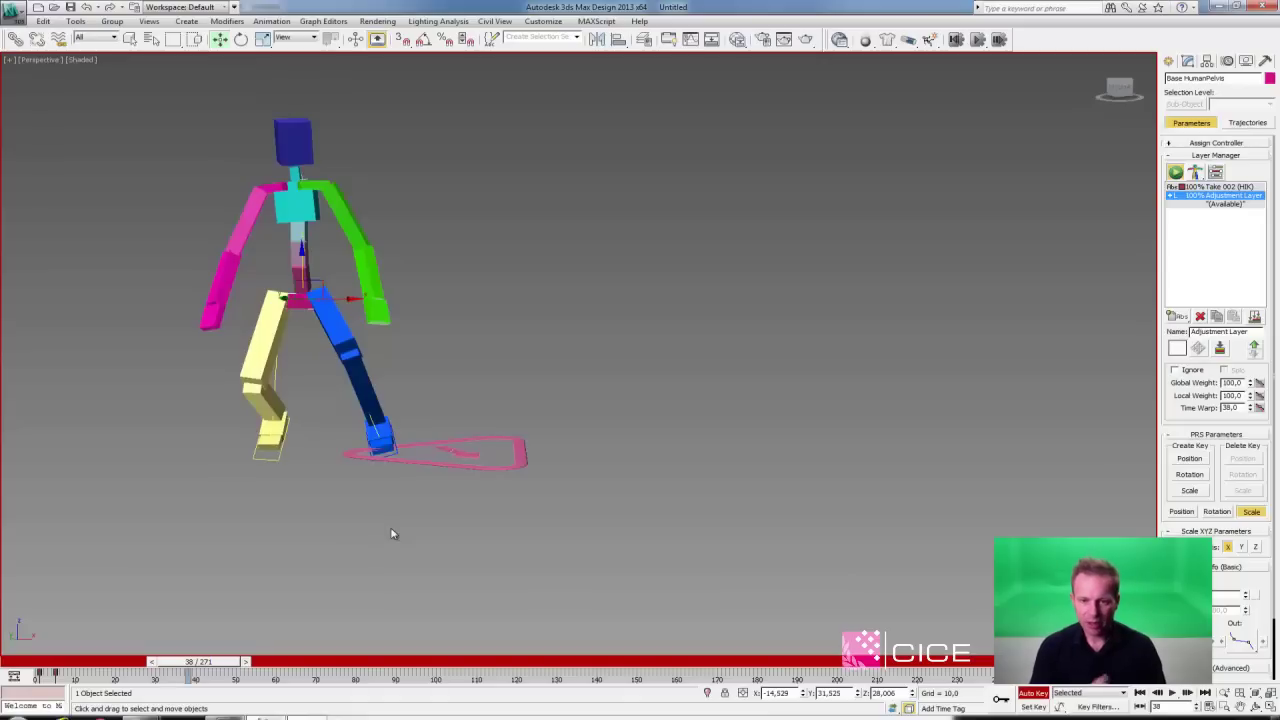
middle_click_drag(599, 436, 553, 426, "alt")
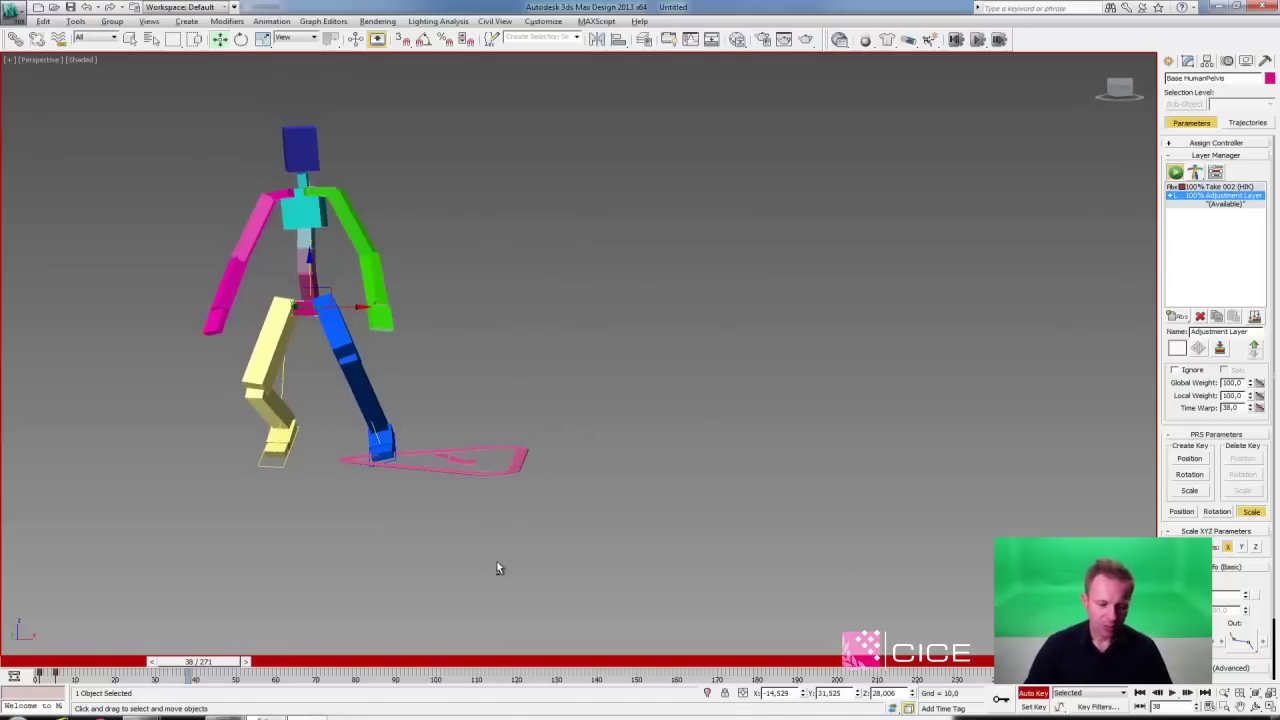
left_click(1032, 694)
middle_click_drag(729, 504, 811, 579, "alt")
scroll(725, 535, "up", 2)
scroll(775, 559, "down", 1)
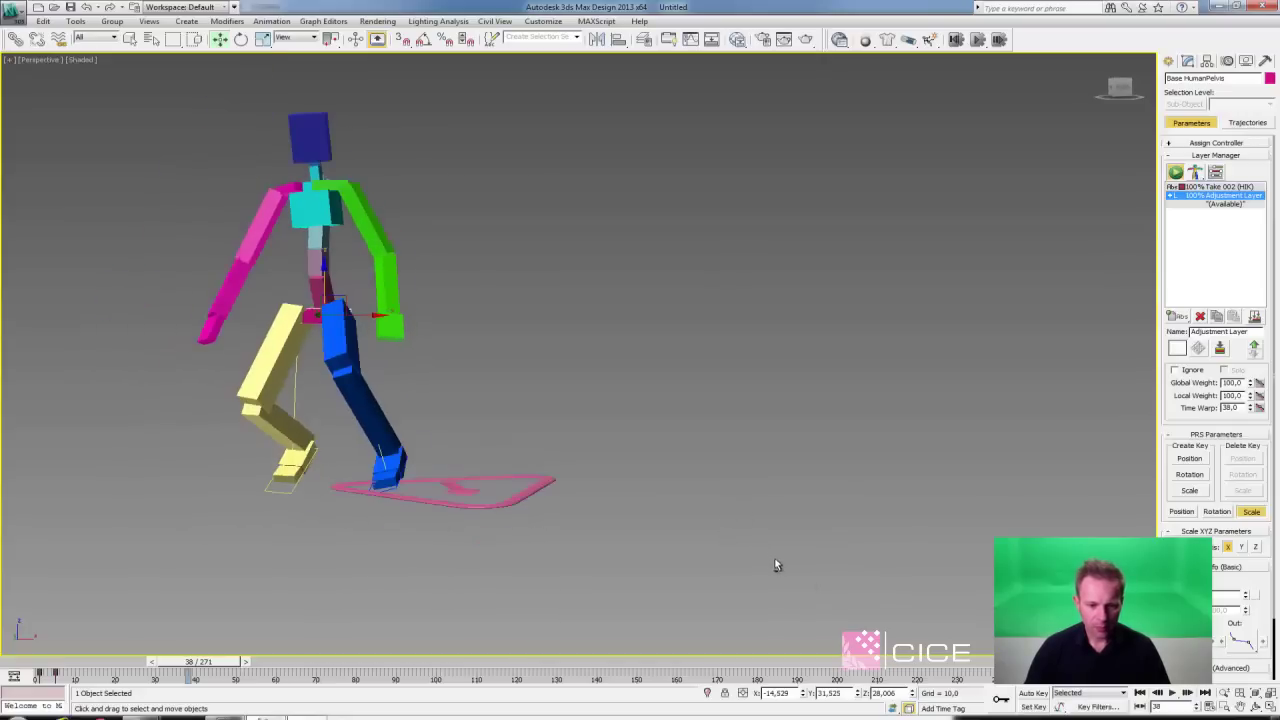